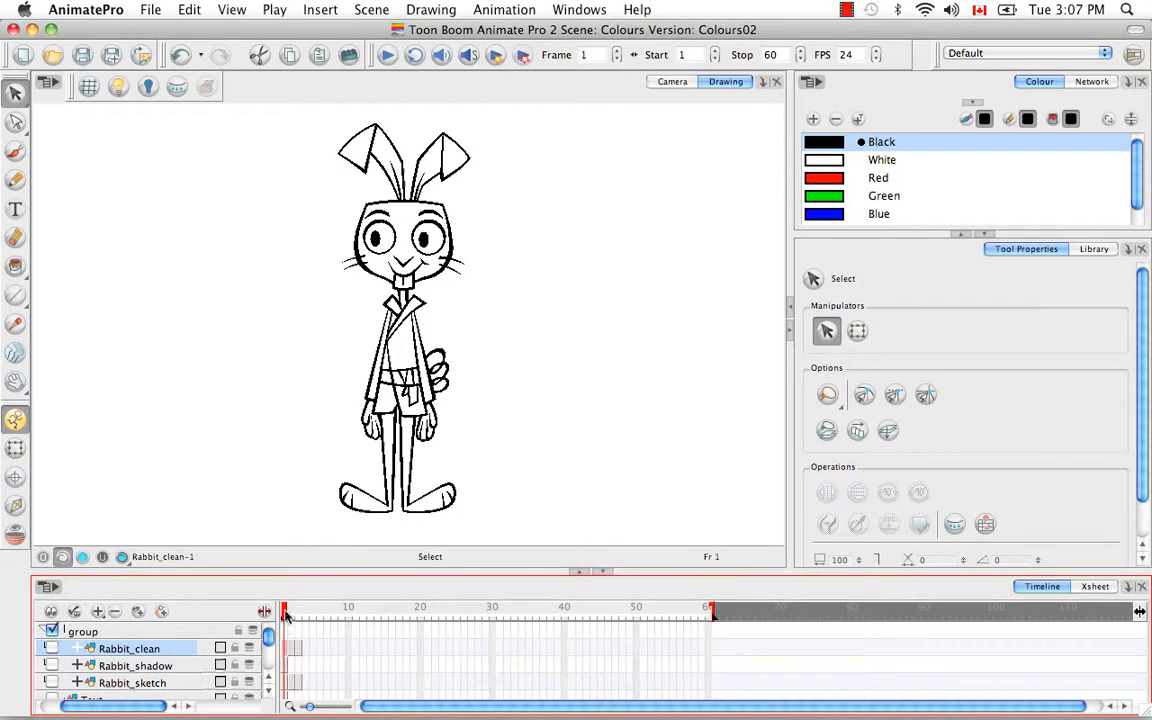
Scrub through the first three frames to review the Rabbit_clean drawings and return to frame 1
click(291, 616)
click(298, 617)
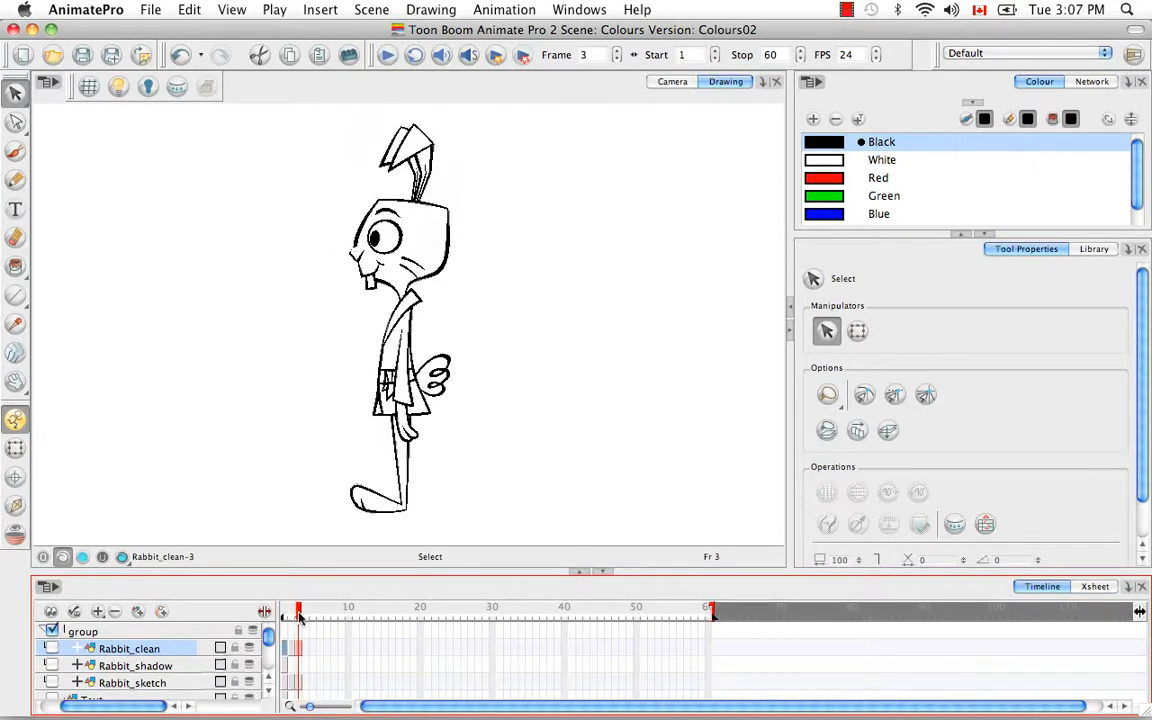
drag(299, 616, 285, 616)
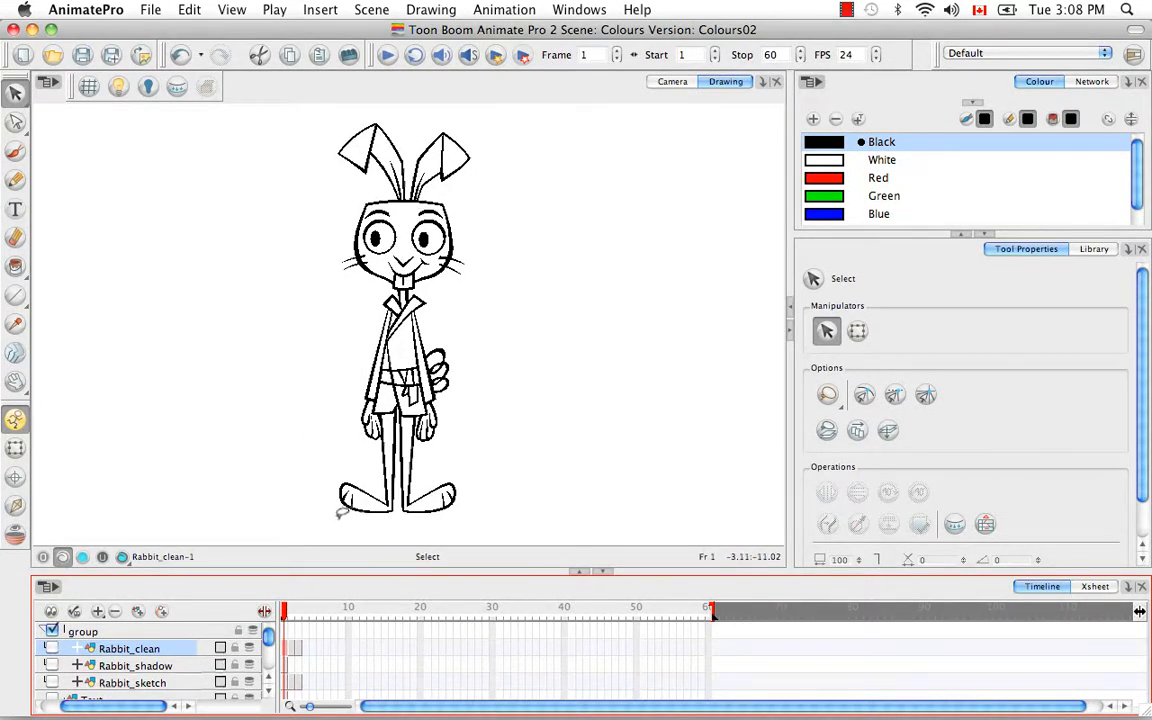
Duplicate the Rabbit_clean layer as Rabbit_colour and place it above Rabbit_clean
right_click(174, 653)
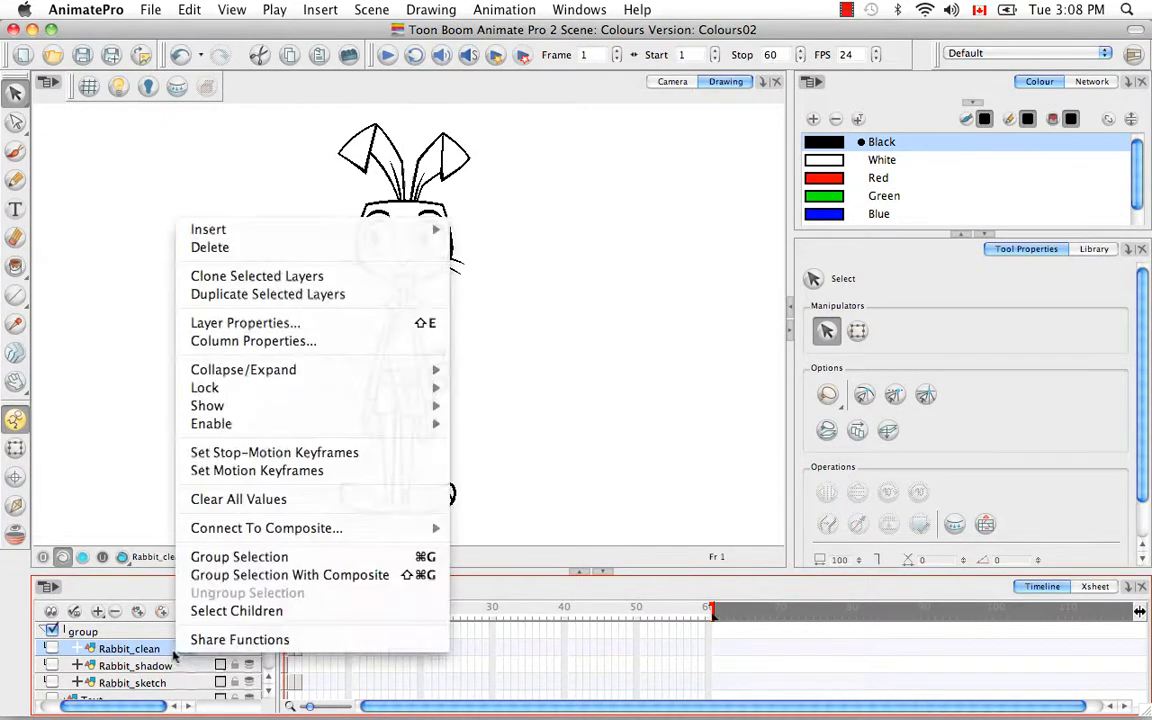
click(292, 297)
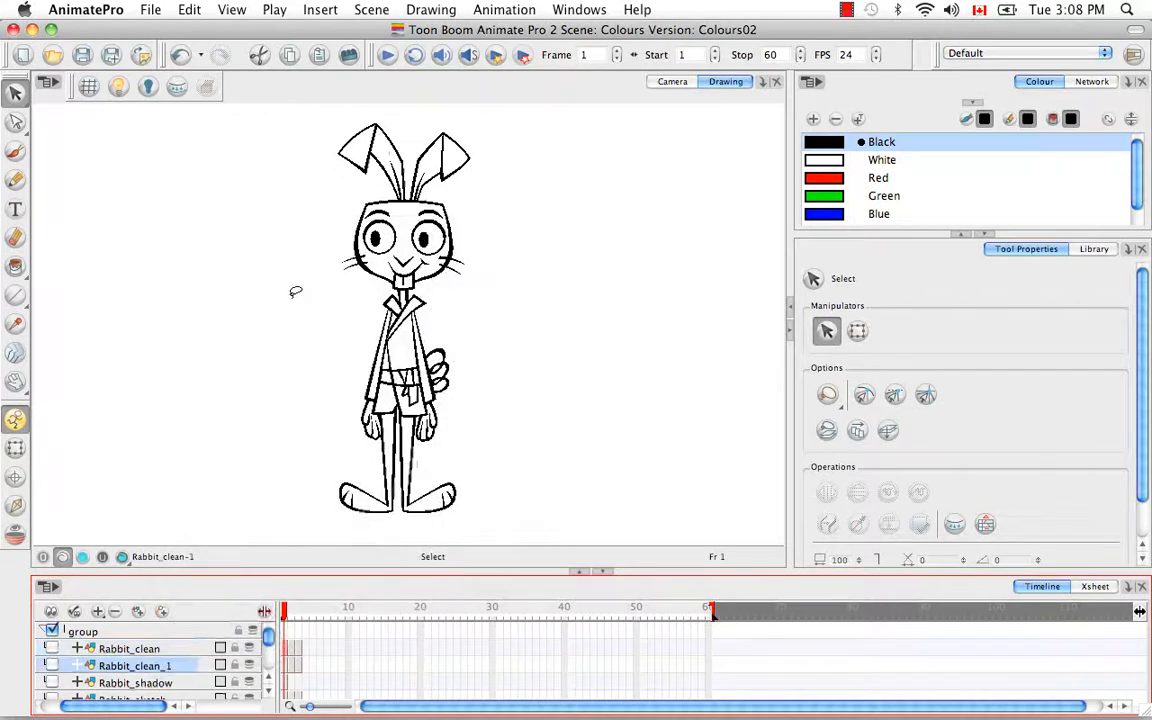
double_click(166, 668)
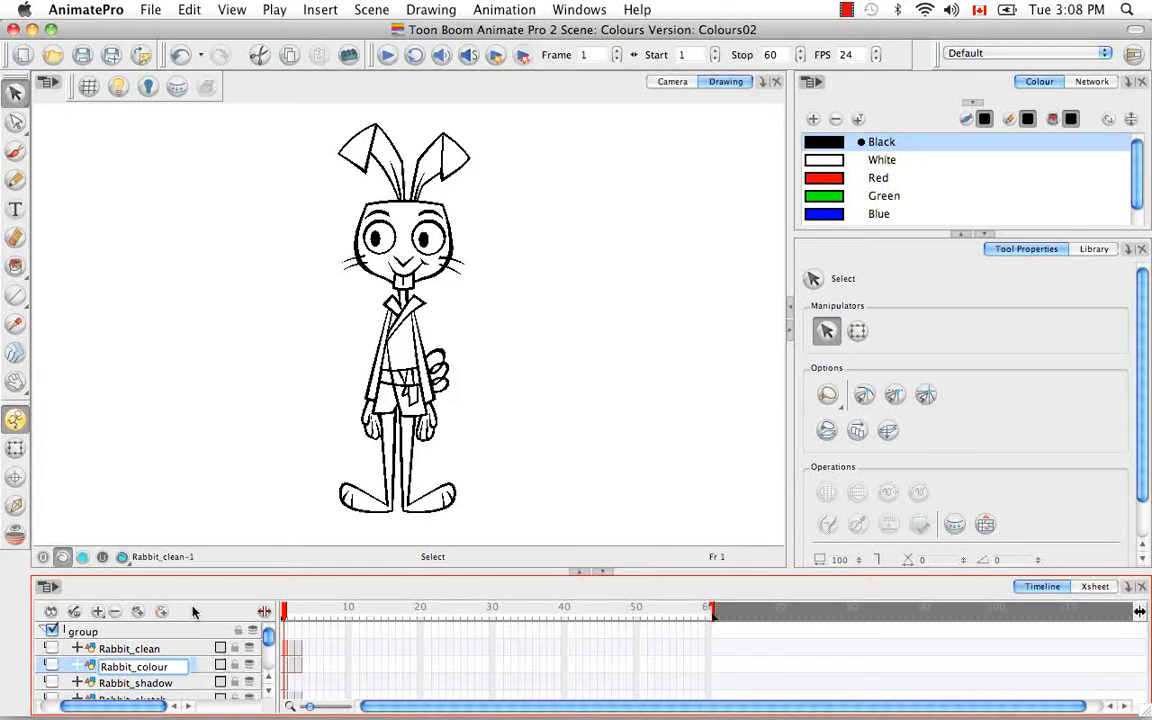
click(158, 669)
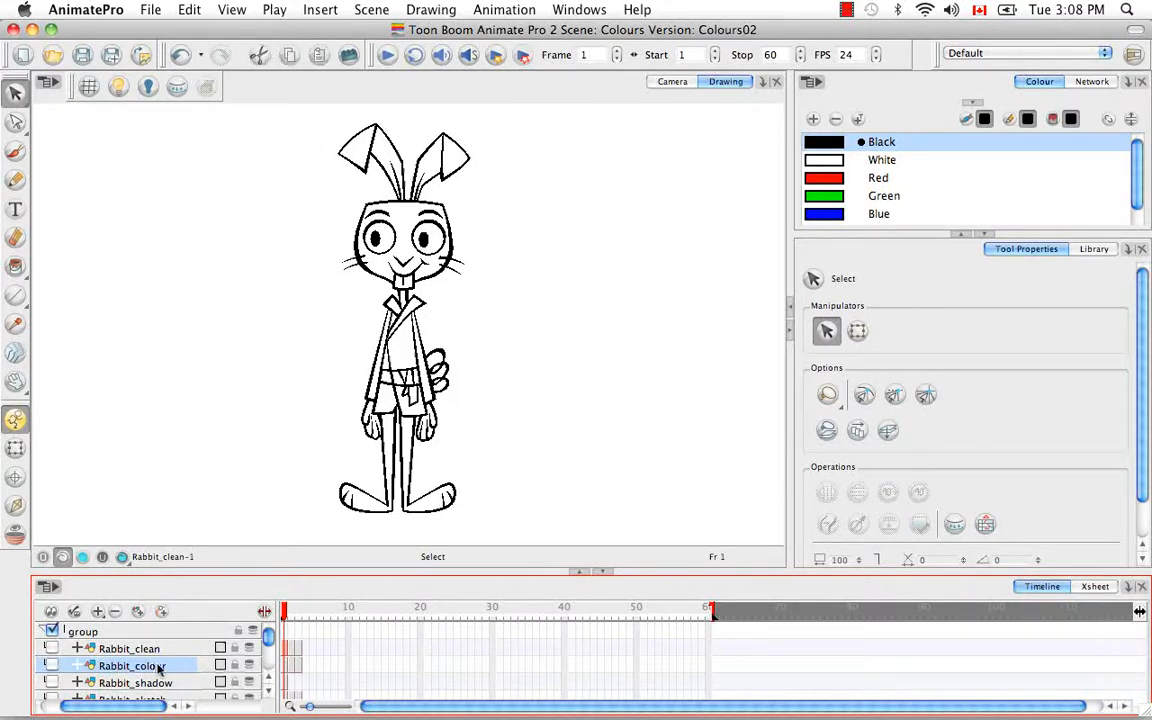
drag(158, 669, 160, 646)
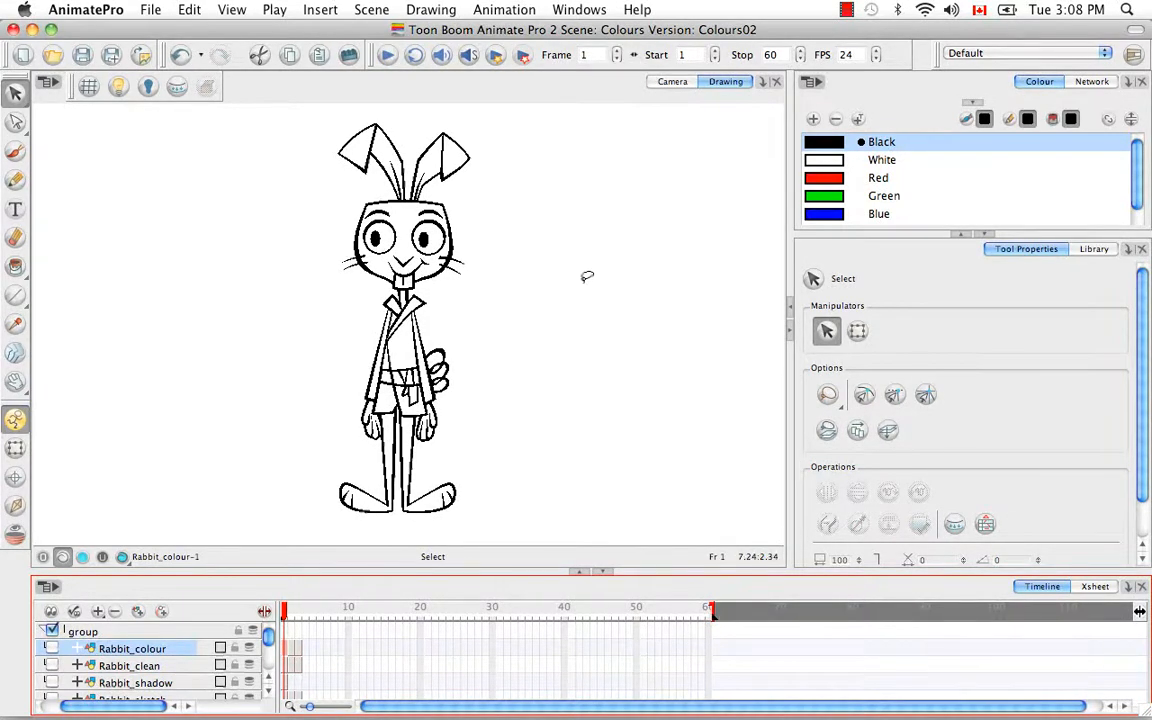
Use the Paint tool to fill the rabbit's folded ear tip with Green, the rest of that ear with Red and the head with Blue
click(837, 197)
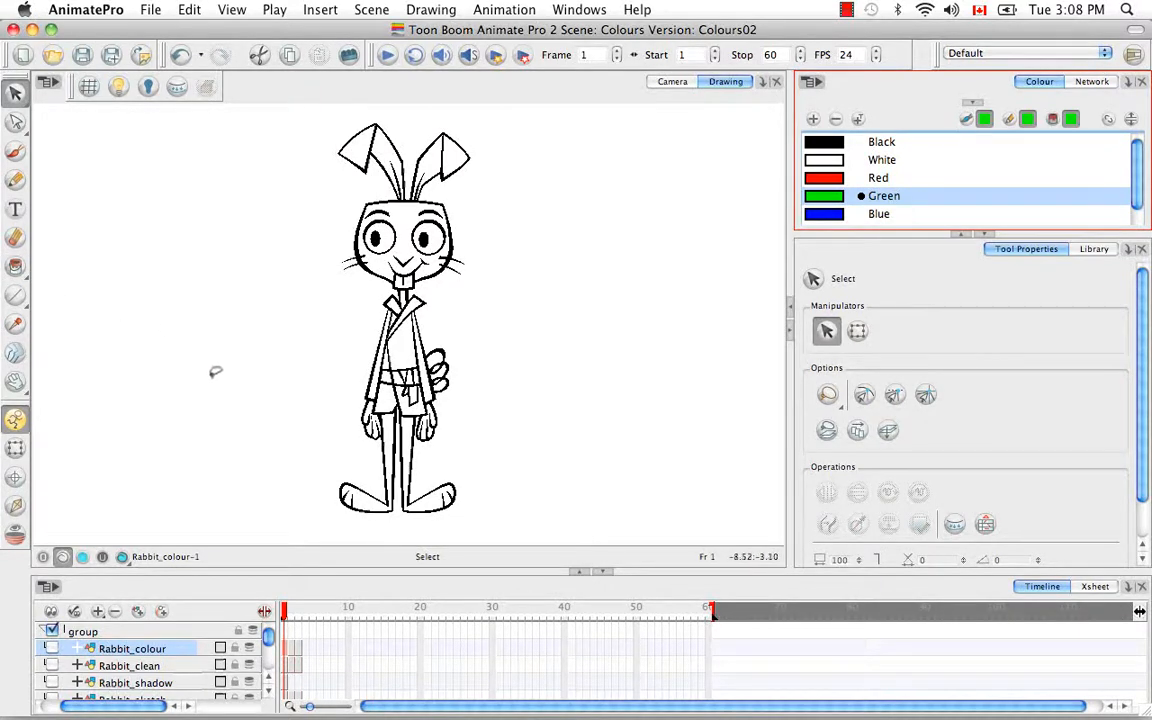
key(alt+i)
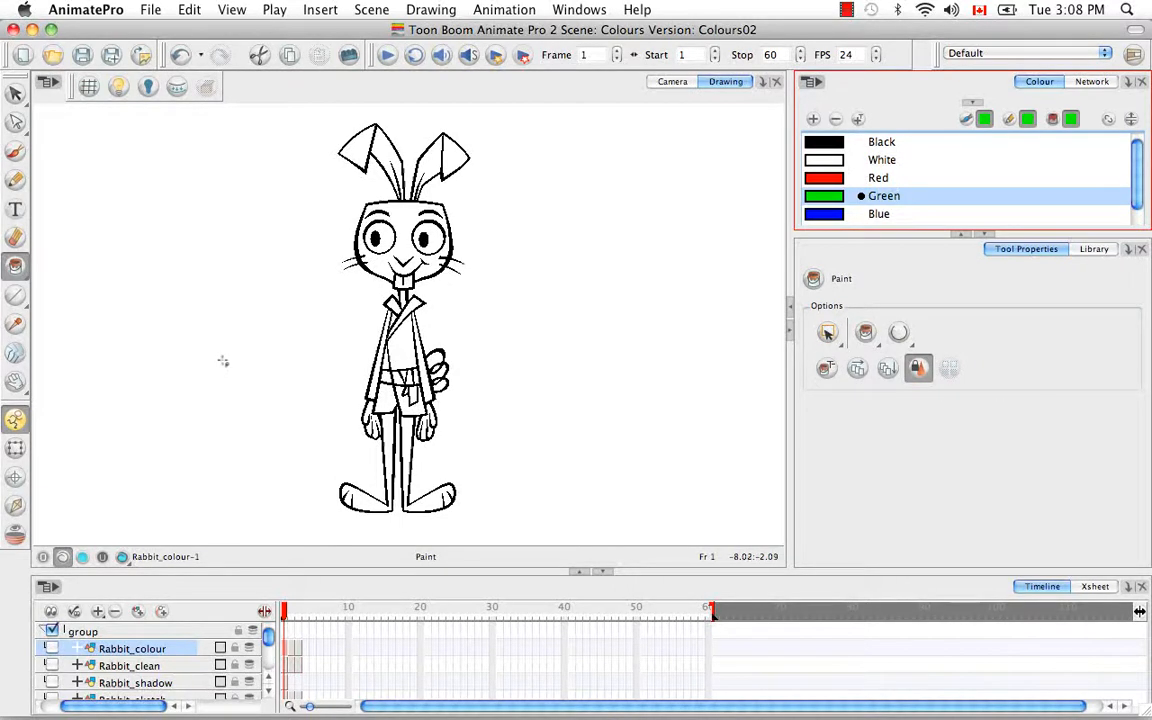
click(356, 150)
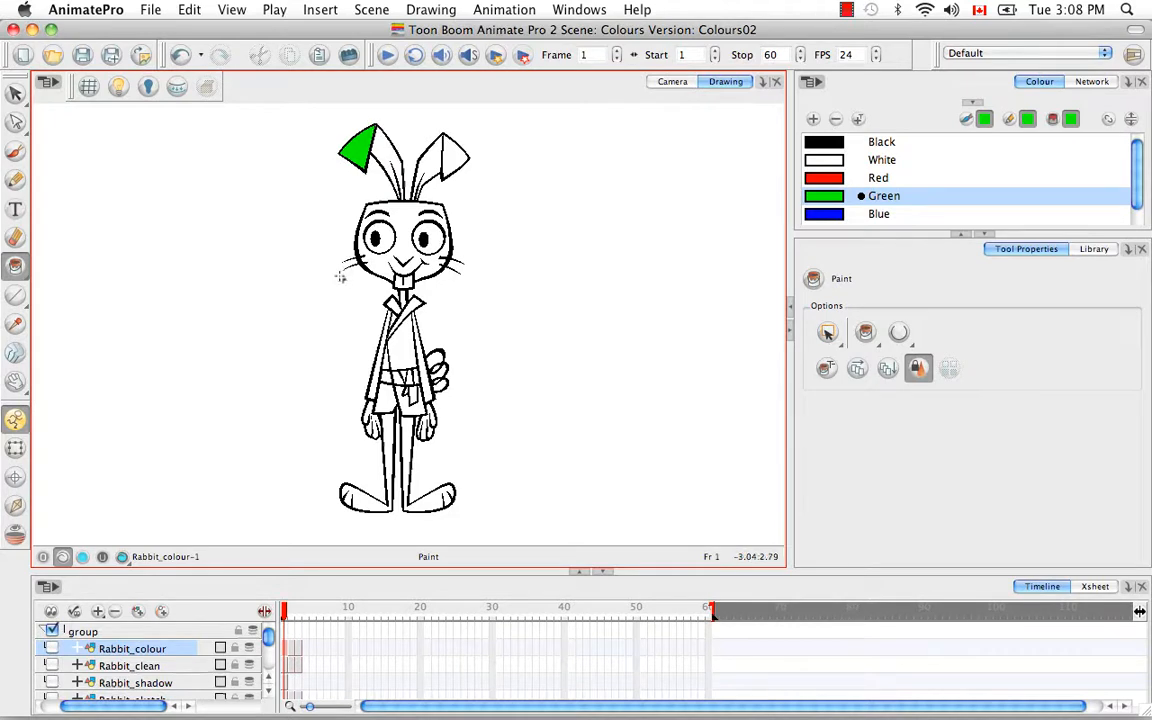
click(820, 180)
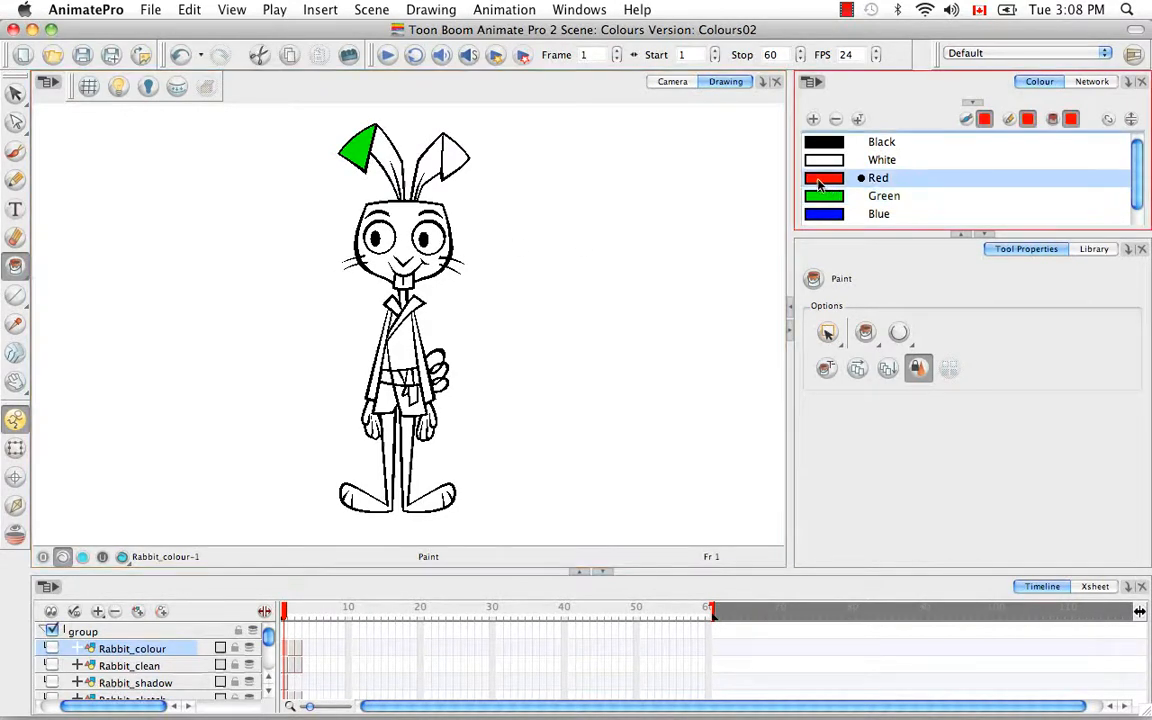
click(392, 165)
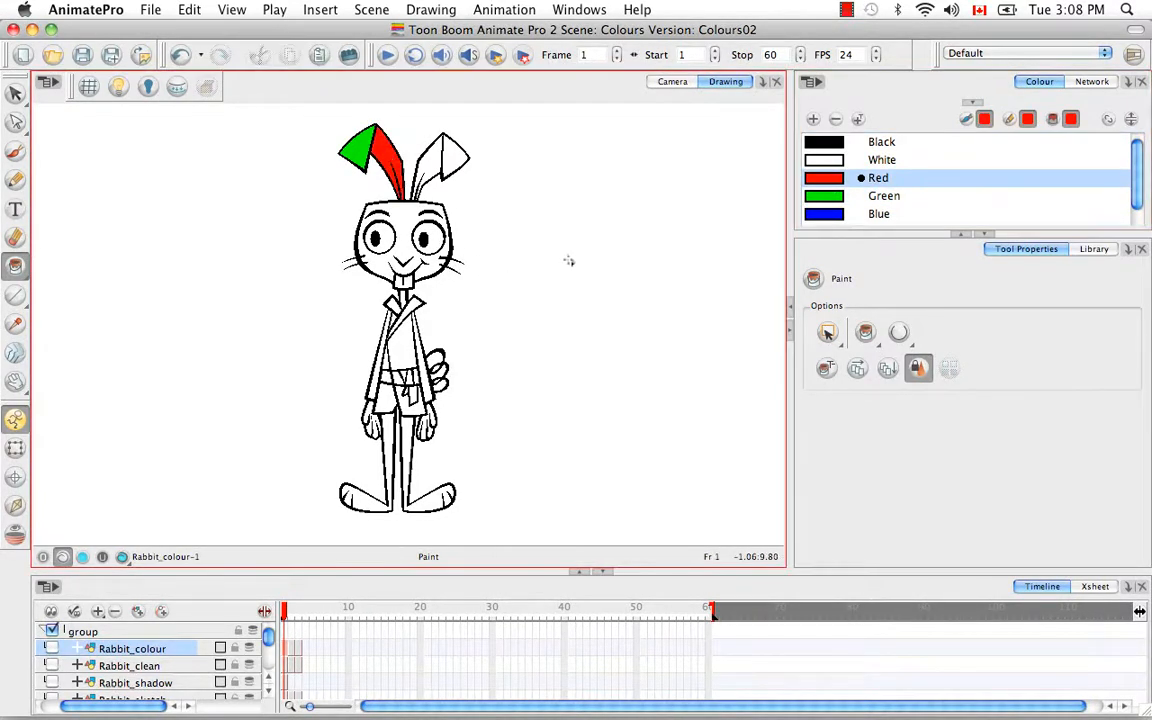
click(825, 214)
click(411, 215)
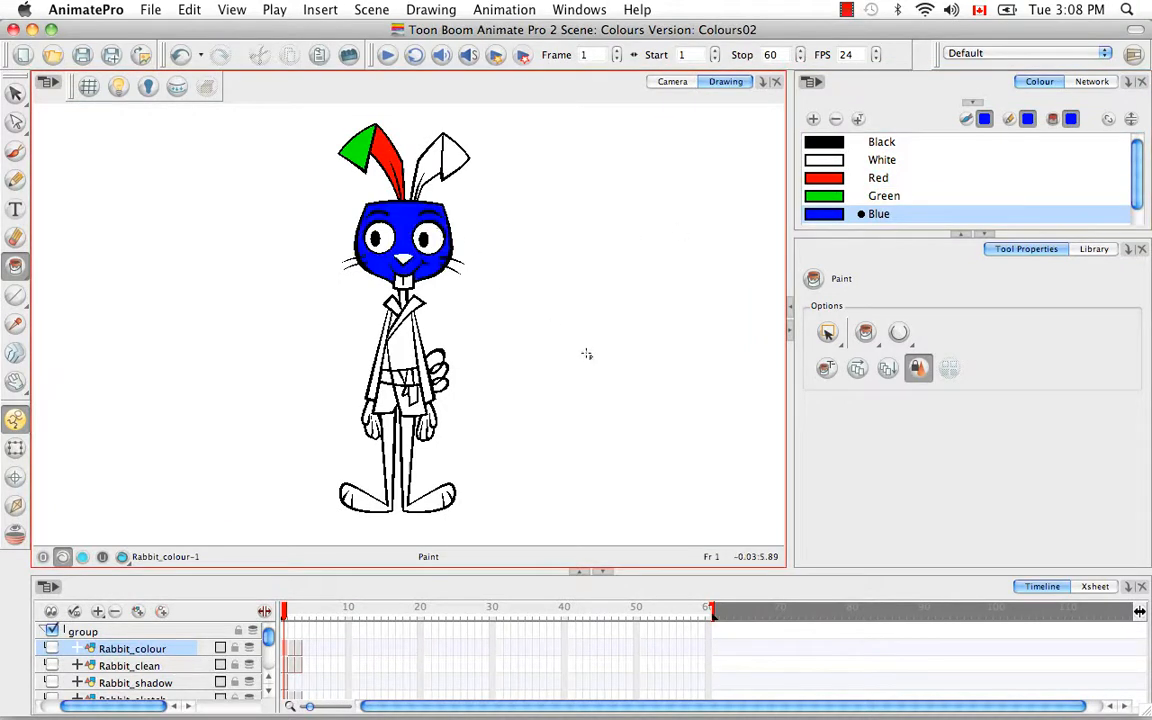
Undo the three test fills on the rabbit's ear and head
key(super+z)
key(super+z)
key(super+z)
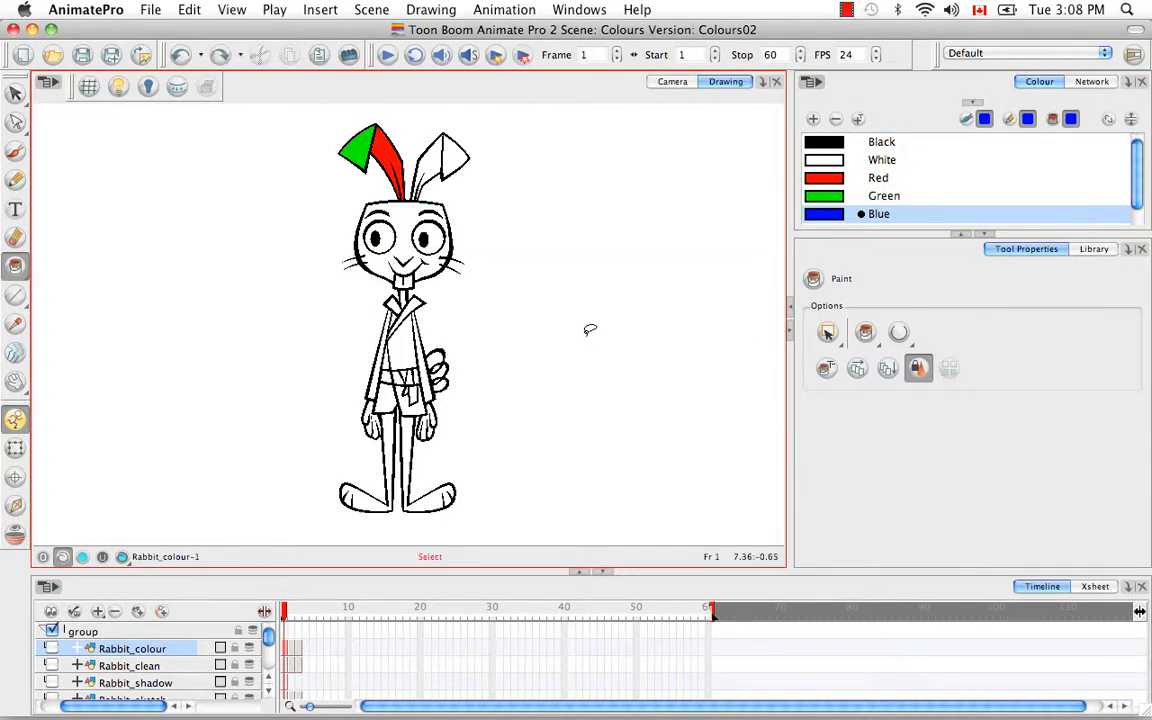
Enlarge the colour view, reveal the scene's palette list and select the rabbit palette
click(983, 234)
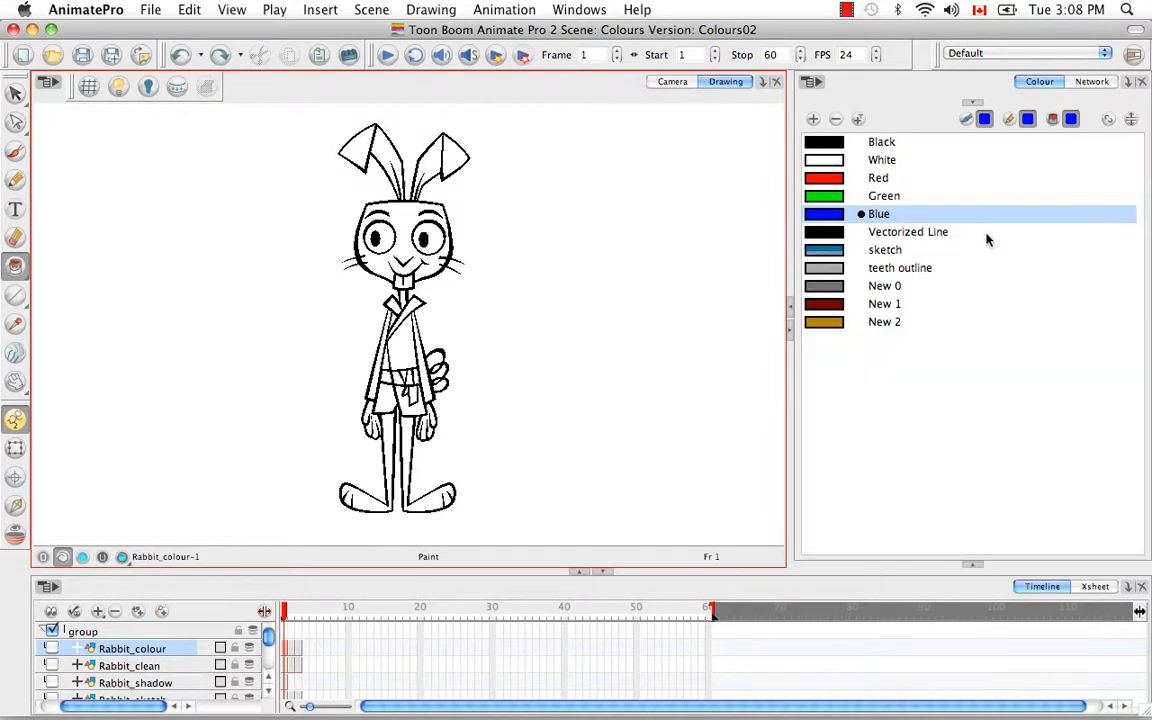
click(973, 101)
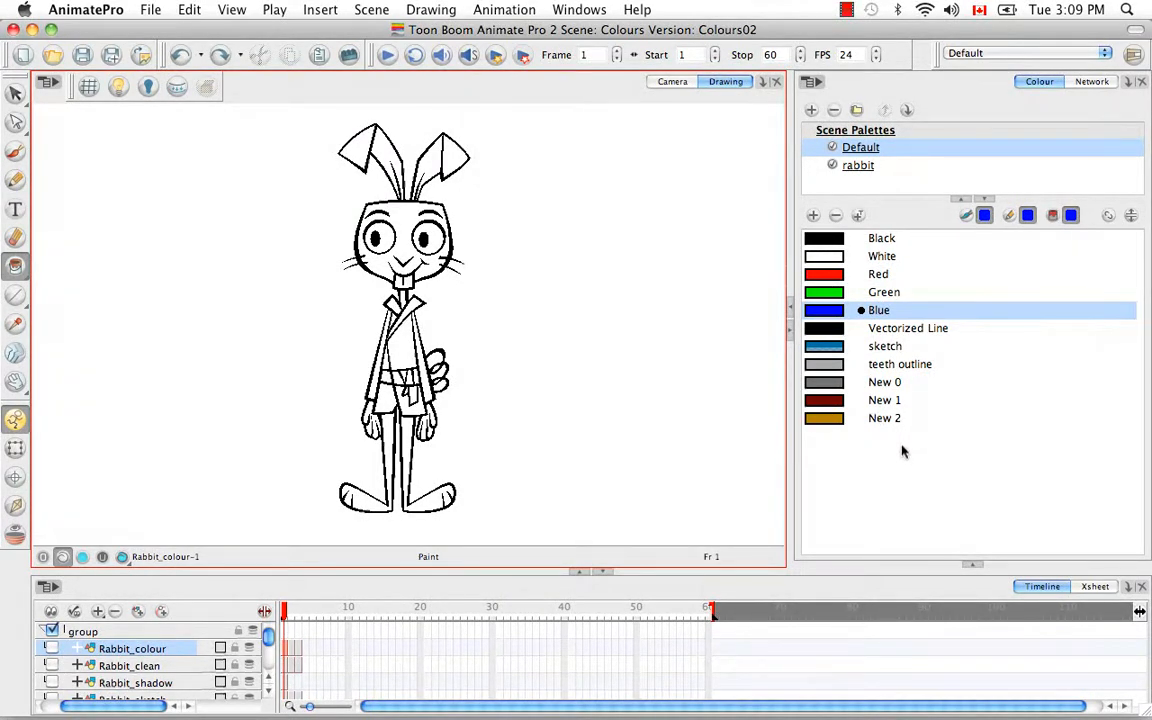
click(860, 166)
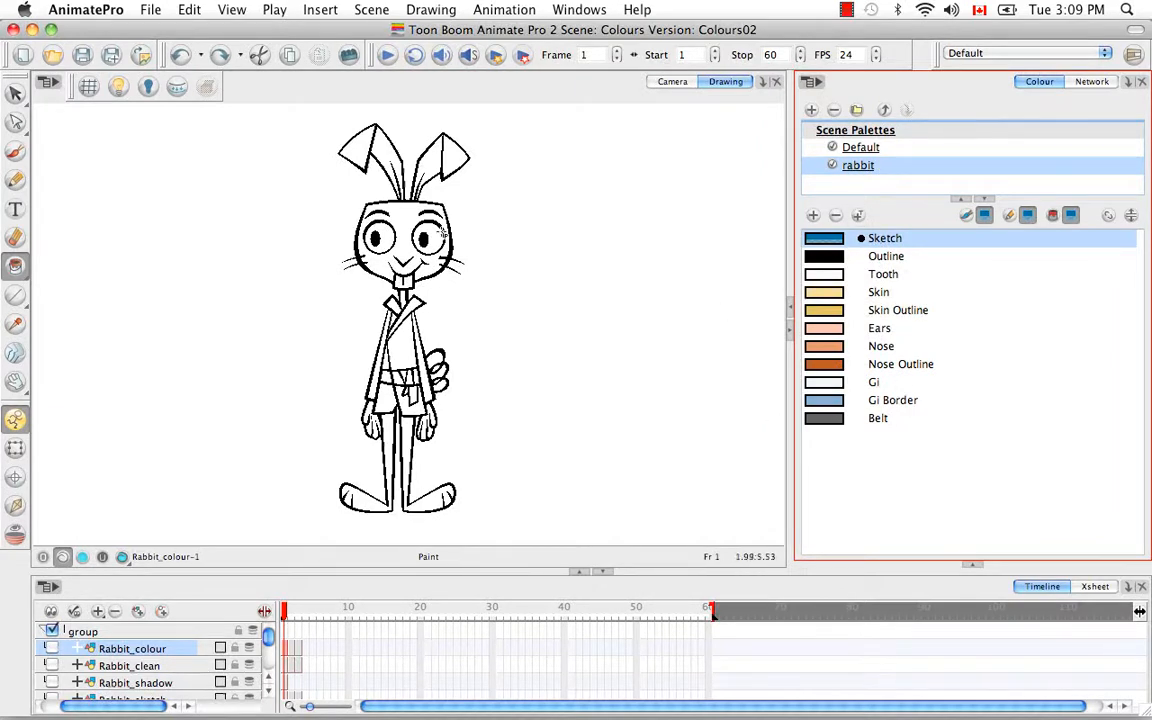
click(817, 83)
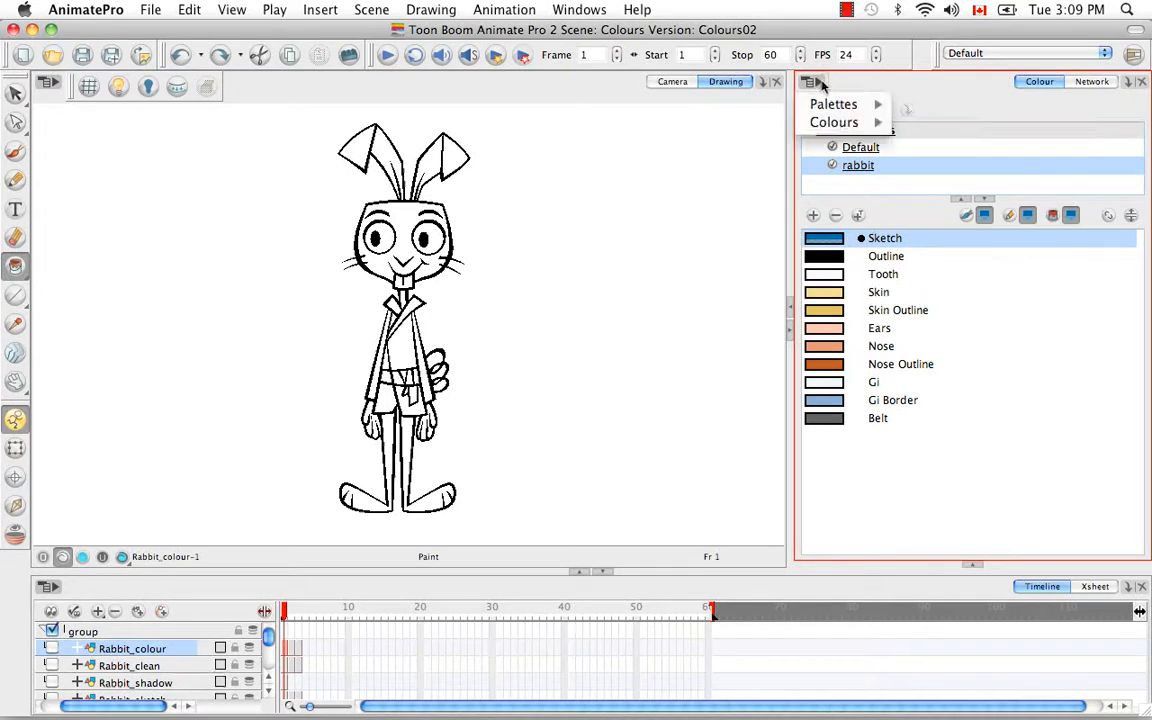
mouse_move(860, 104)
click(912, 109)
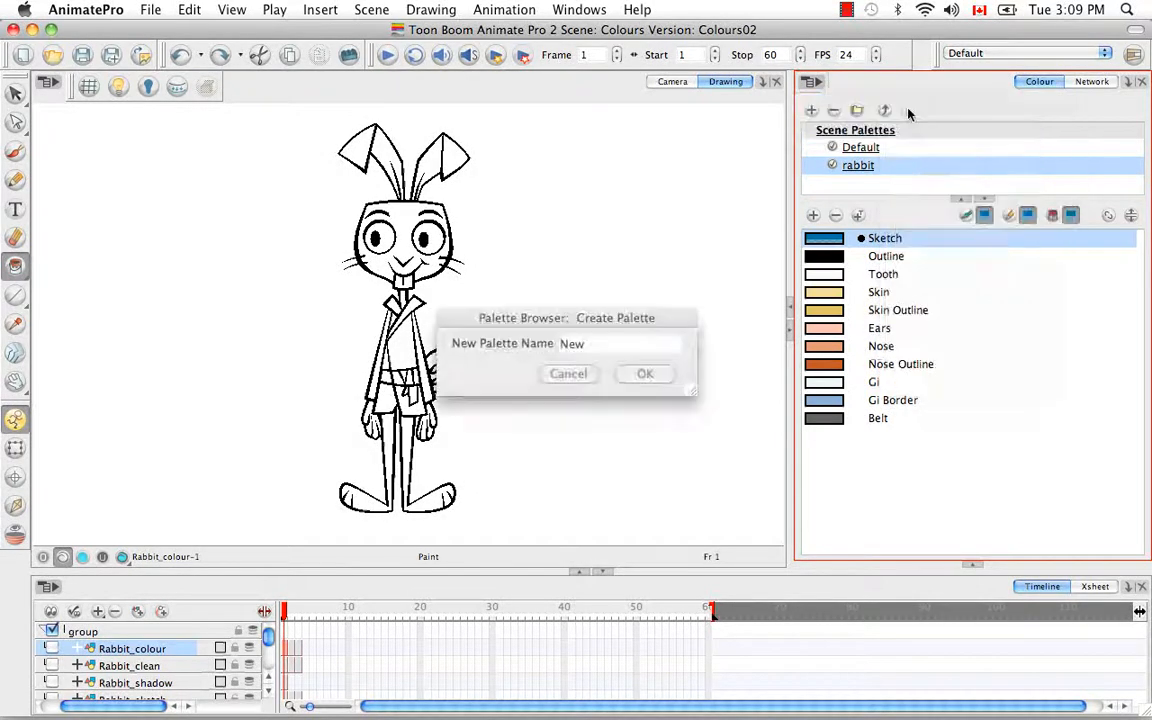
click(578, 376)
Add a swatch to the rabbit palette based on Nose Outline and change its hue to 0 for a red
click(857, 167)
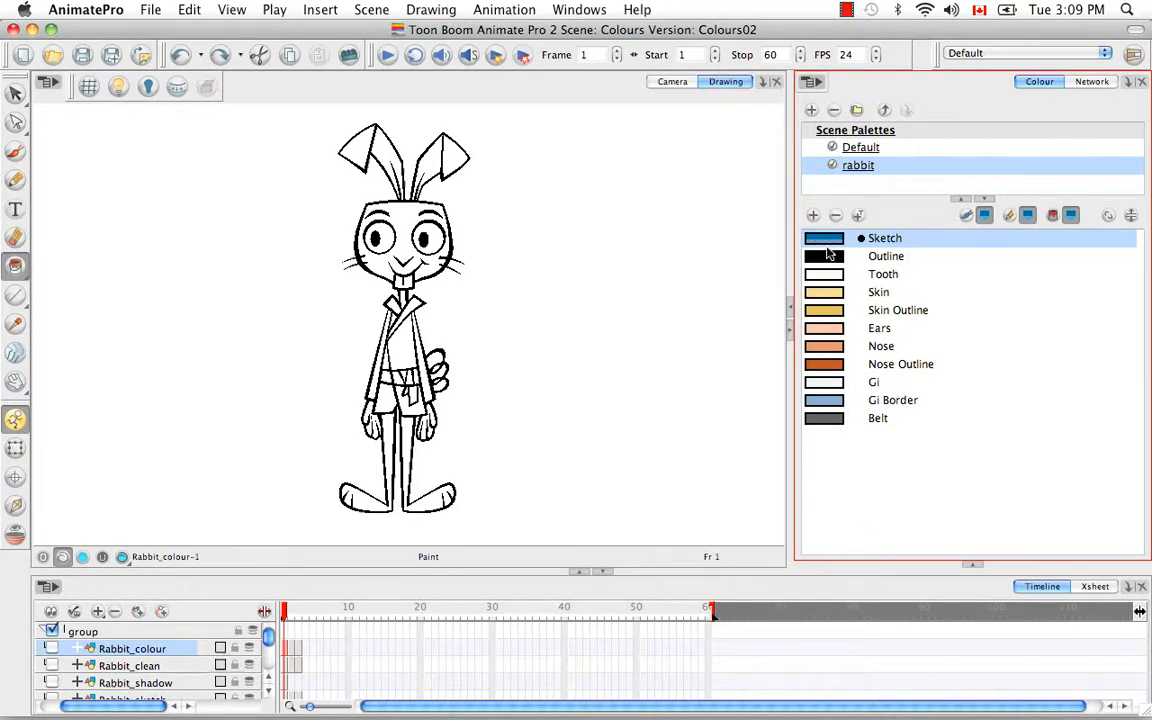
click(830, 367)
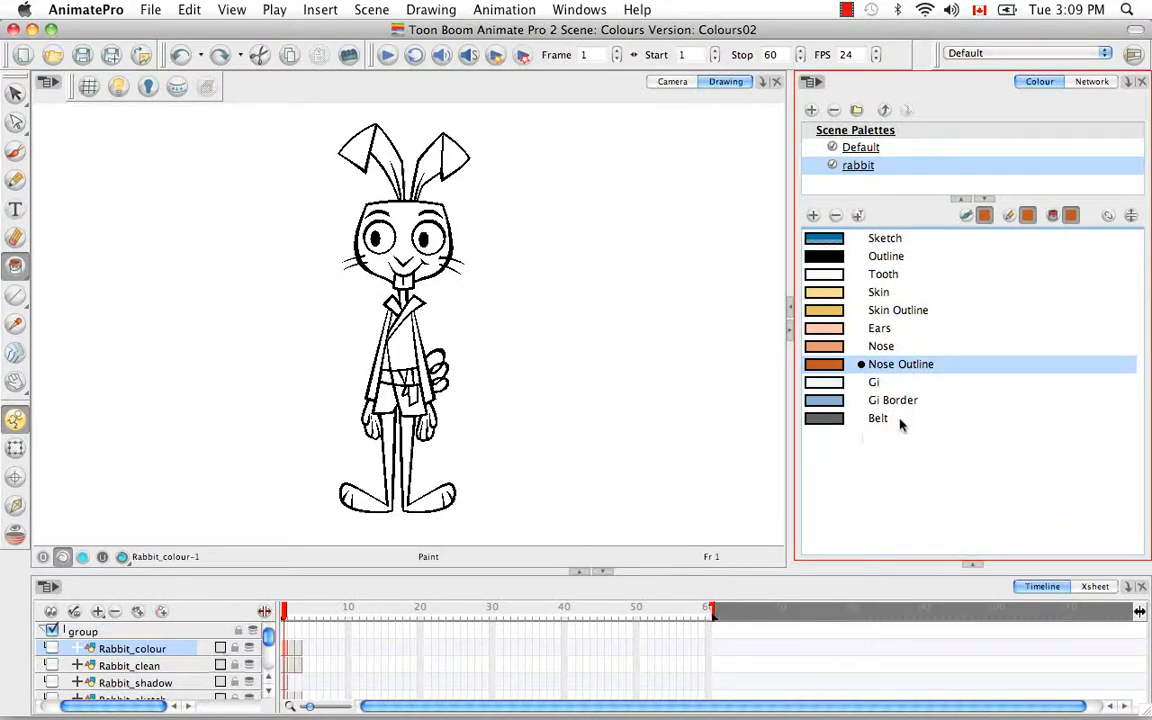
click(813, 217)
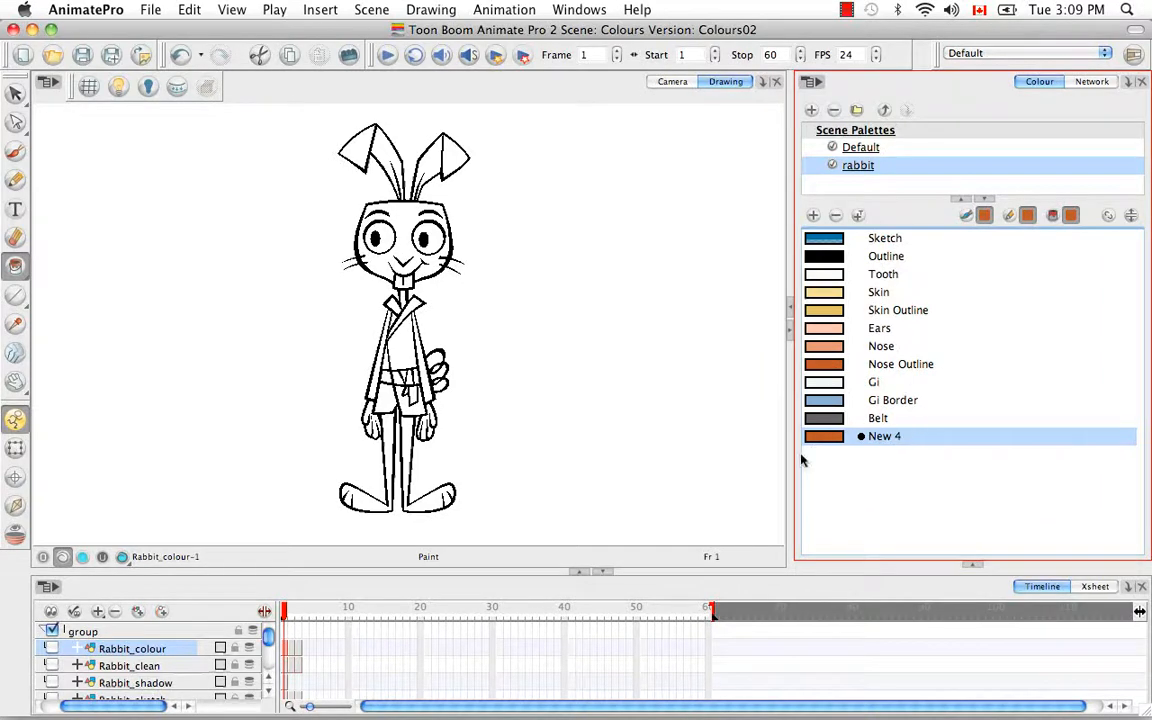
double_click(825, 439)
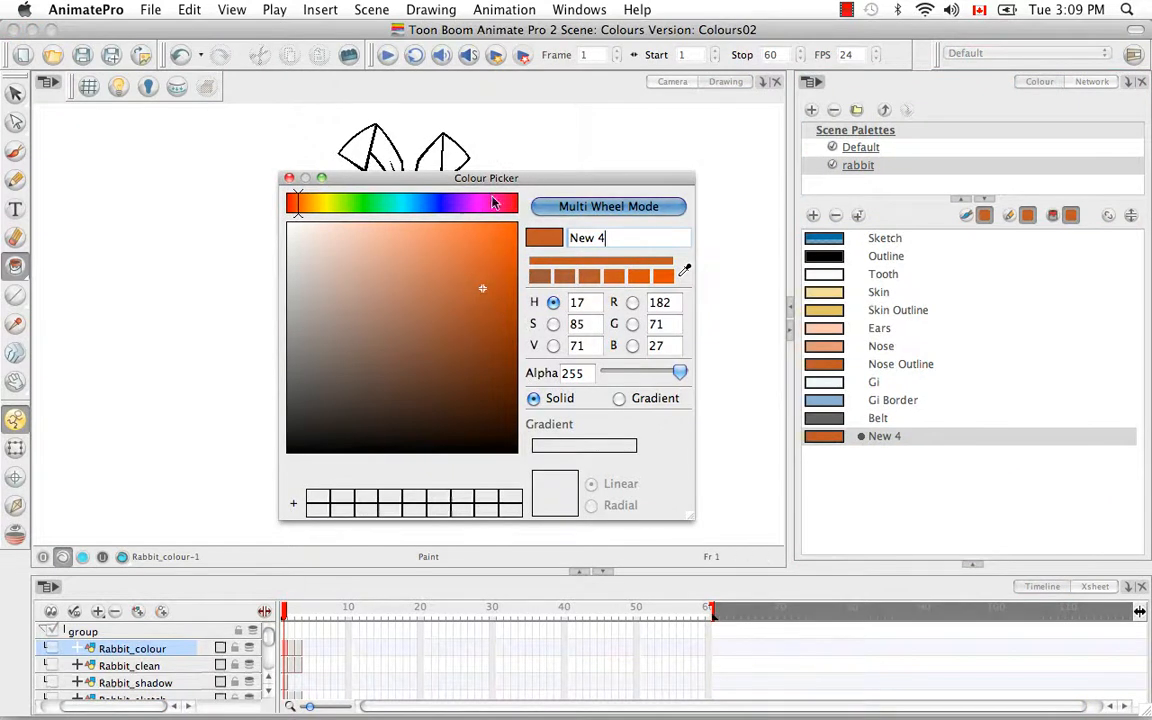
click(290, 210)
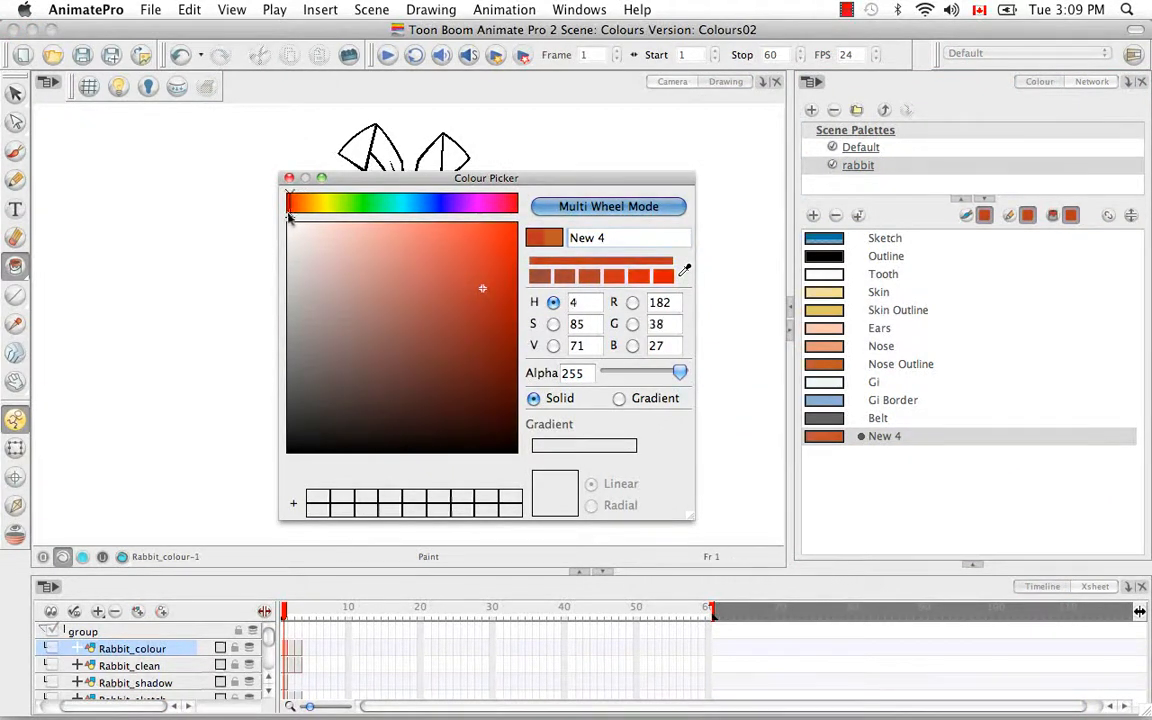
drag(288, 216, 278, 216)
Rename the new red swatch as Int mouth
drag(612, 238, 555, 228)
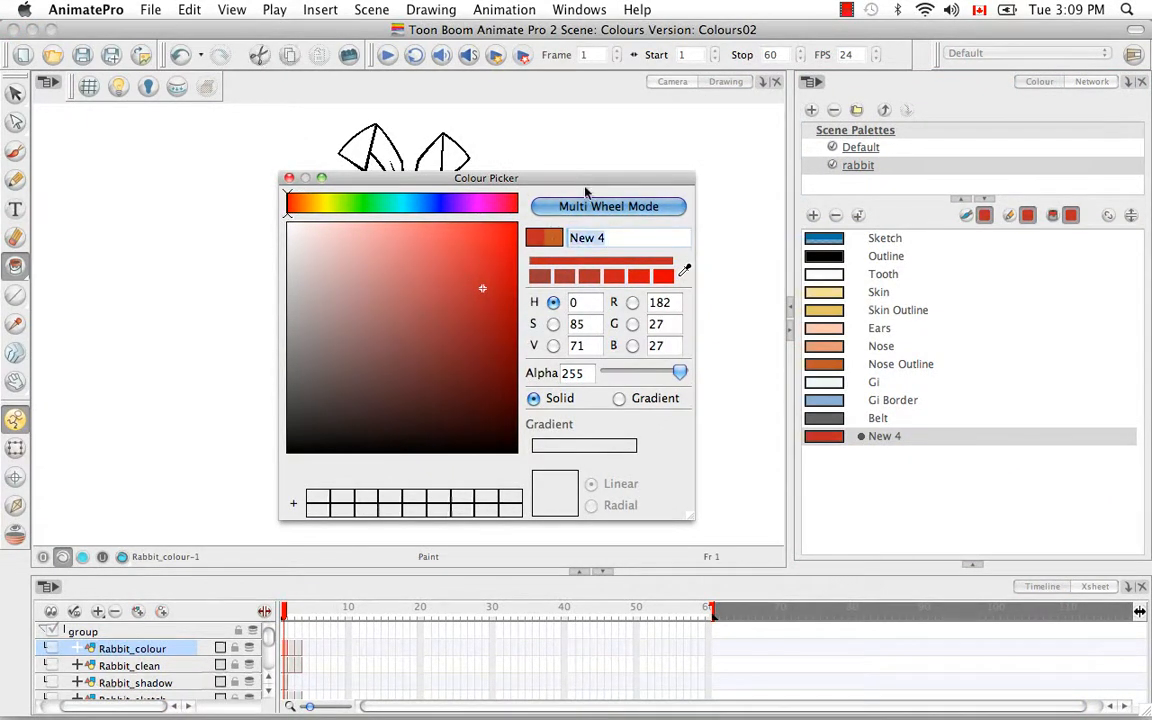
key(BackSpace)
text(Int)
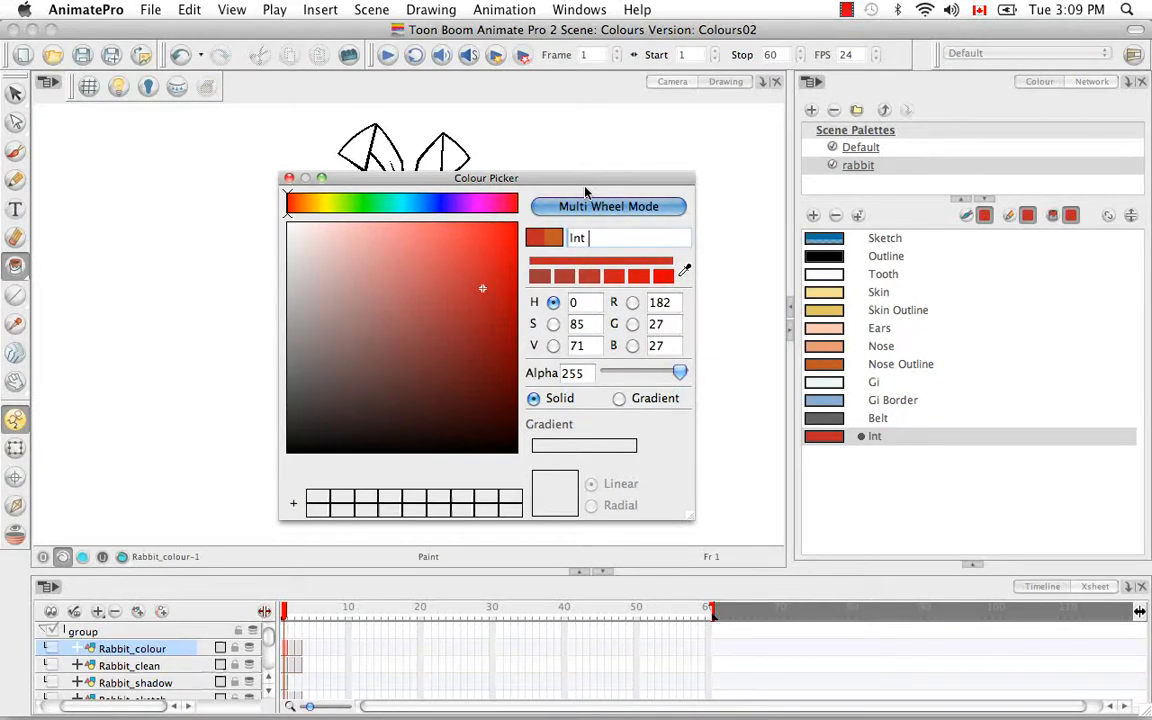
text( mouth)
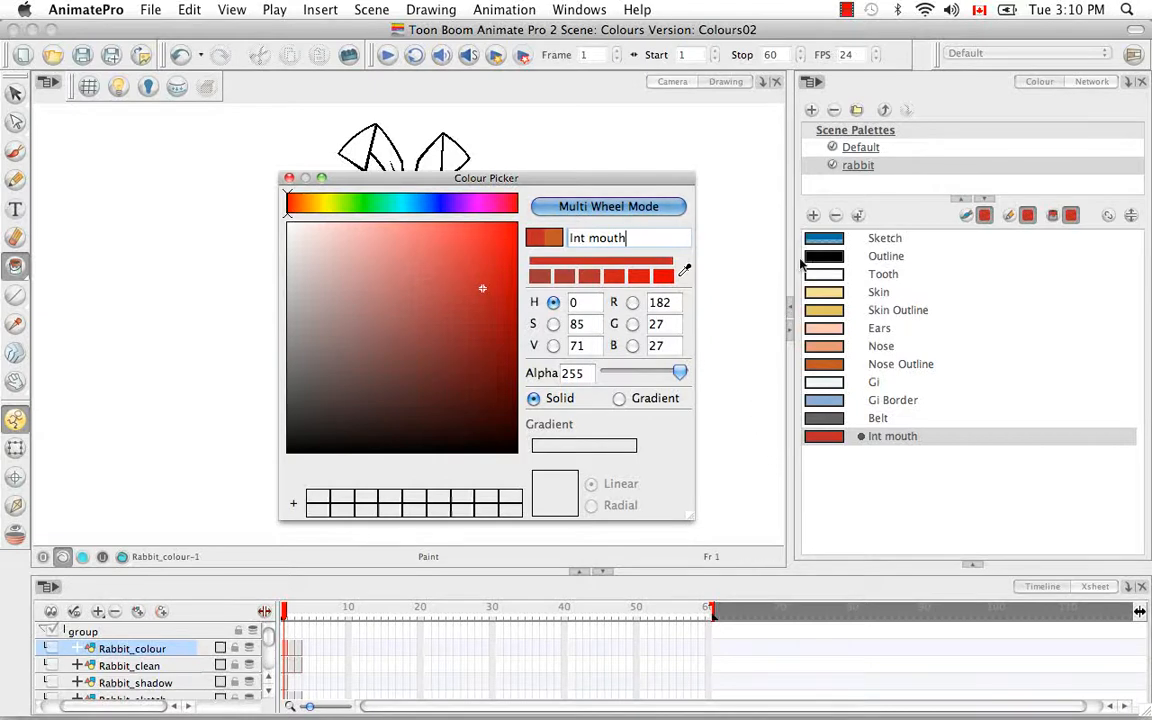
Add a muted green swatch to the rabbit palette with hue 78, saturation 38 and value 67
click(812, 215)
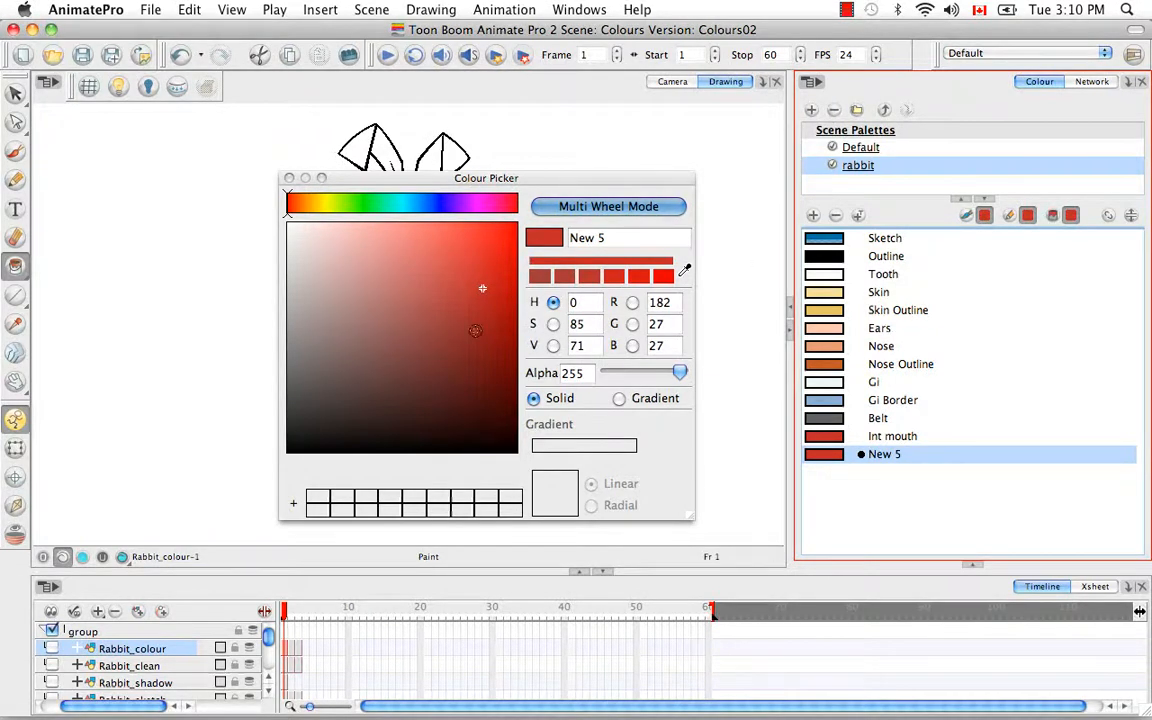
drag(484, 289, 374, 299)
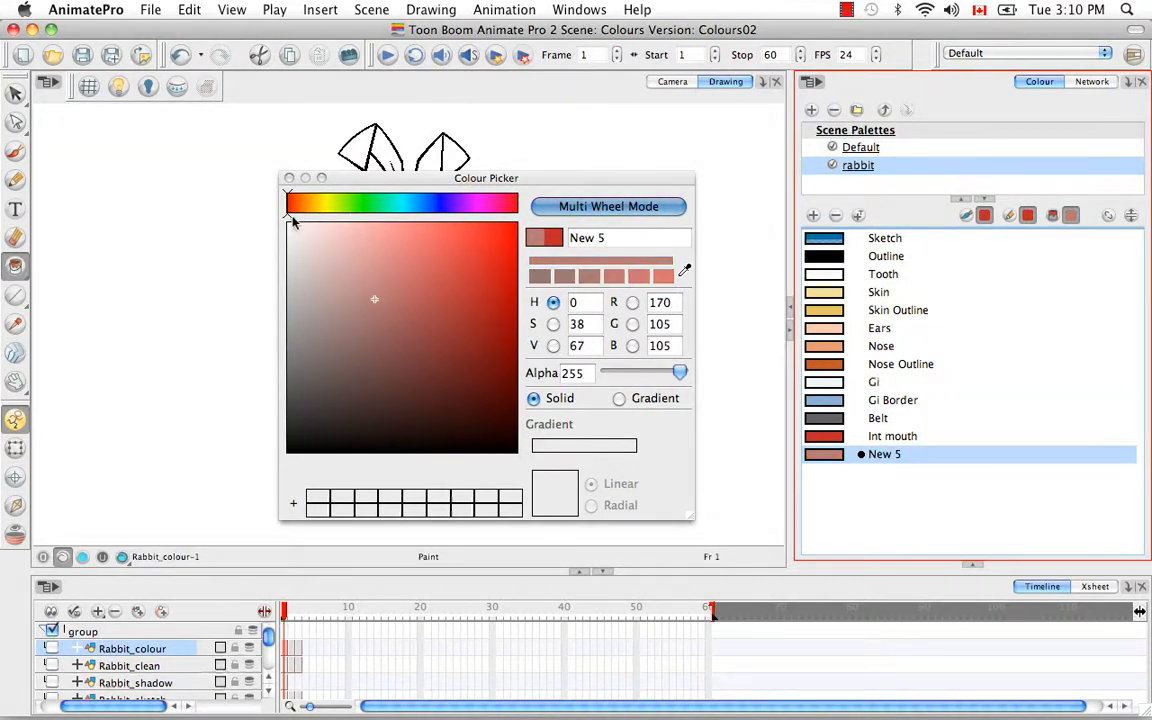
click(337, 203)
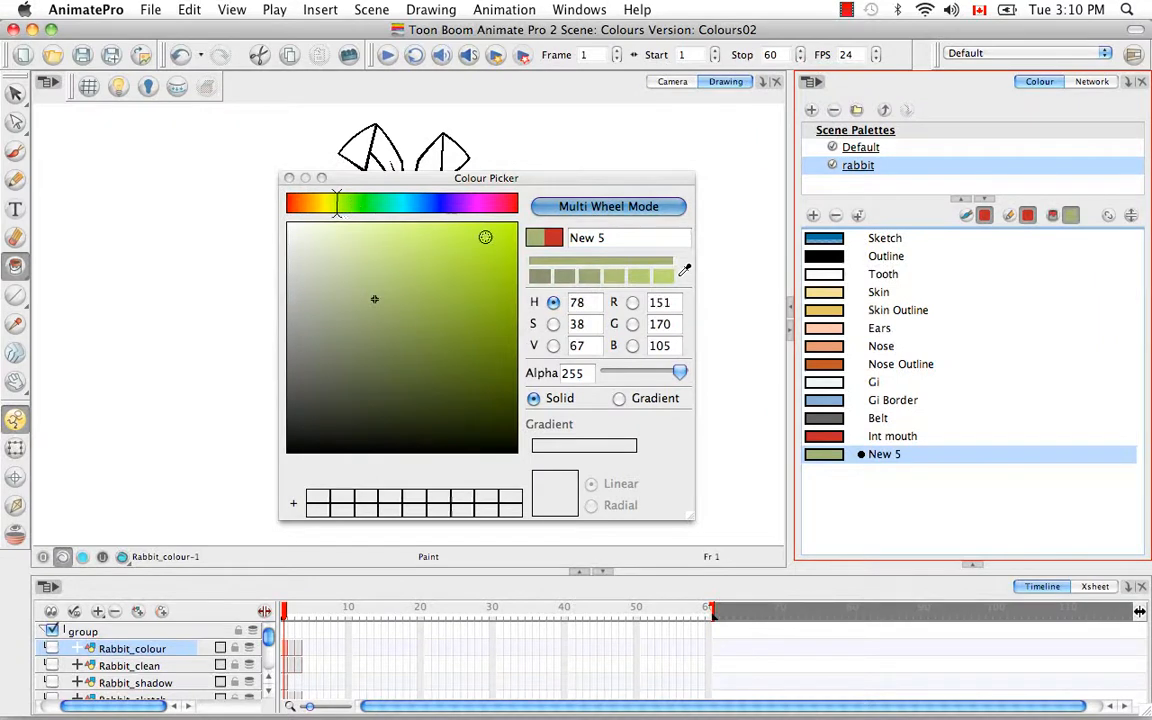
Add a bright blue swatch to the rabbit palette with hue 241, saturation 90 and value 97
click(813, 215)
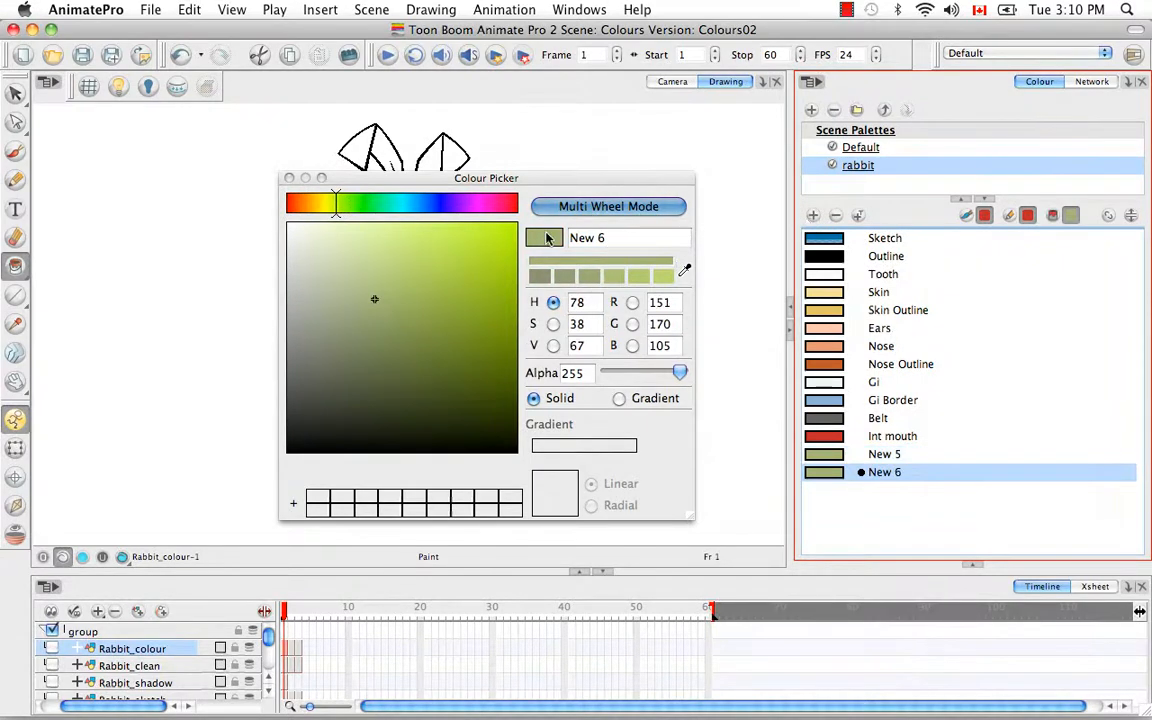
click(441, 203)
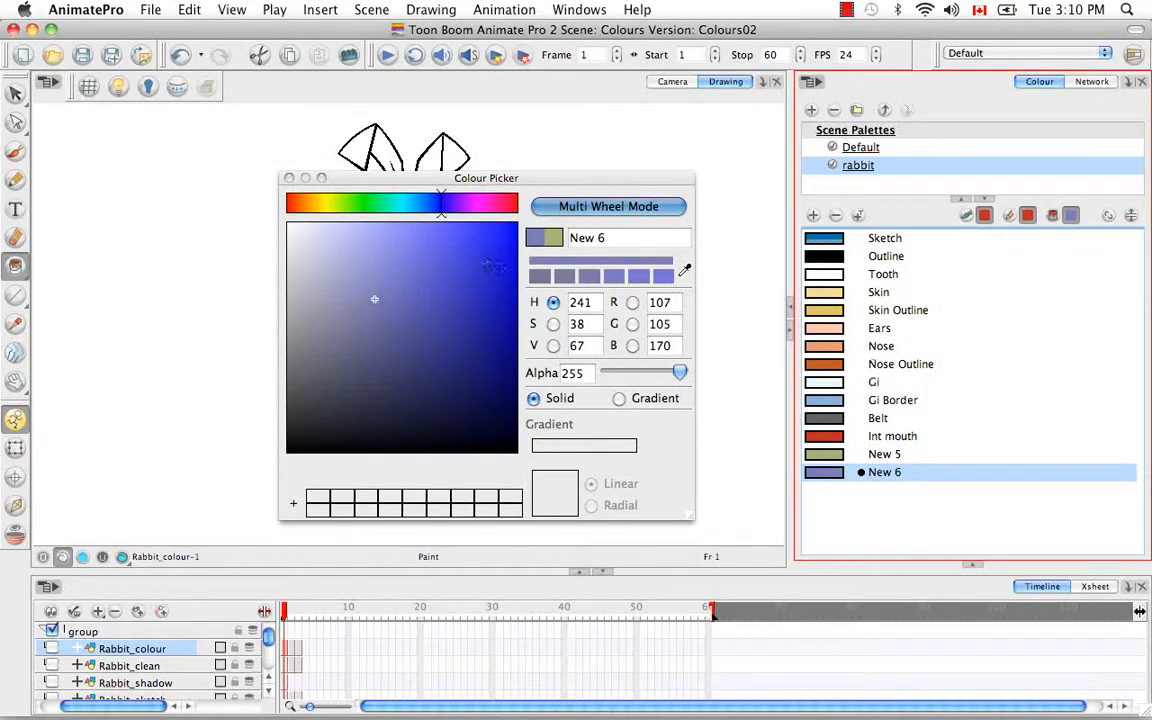
click(494, 230)
Add one more blue swatch to the rabbit palette and delete it again
click(813, 215)
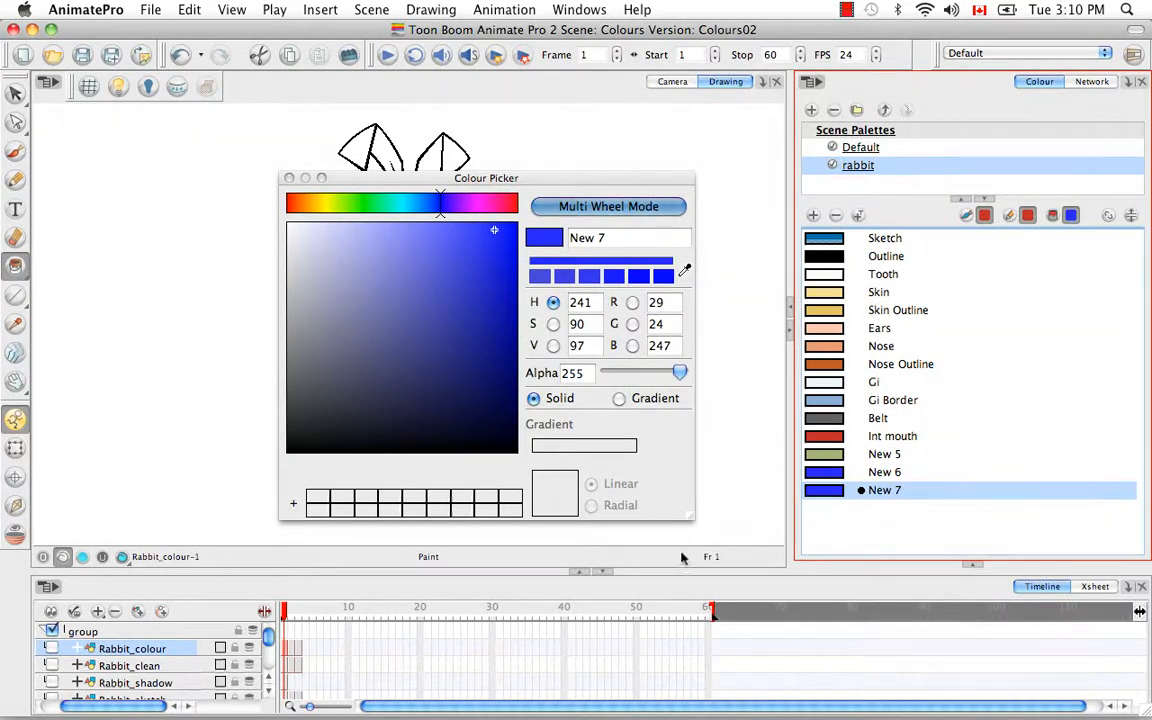
click(289, 178)
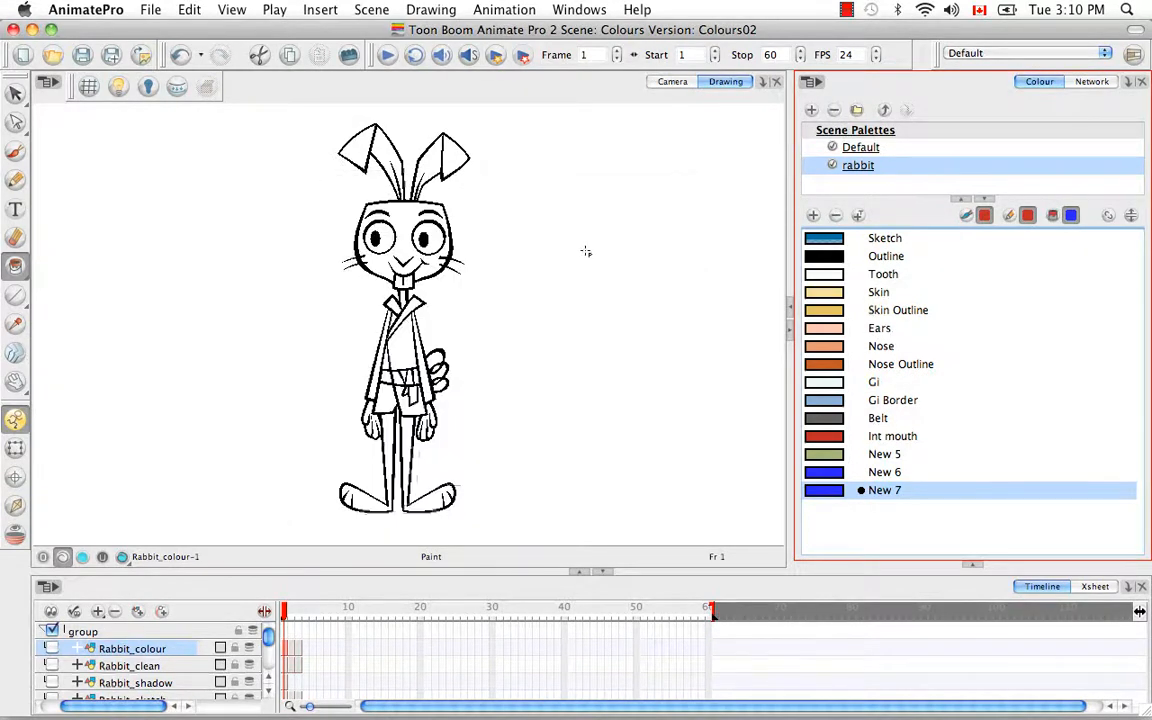
click(836, 215)
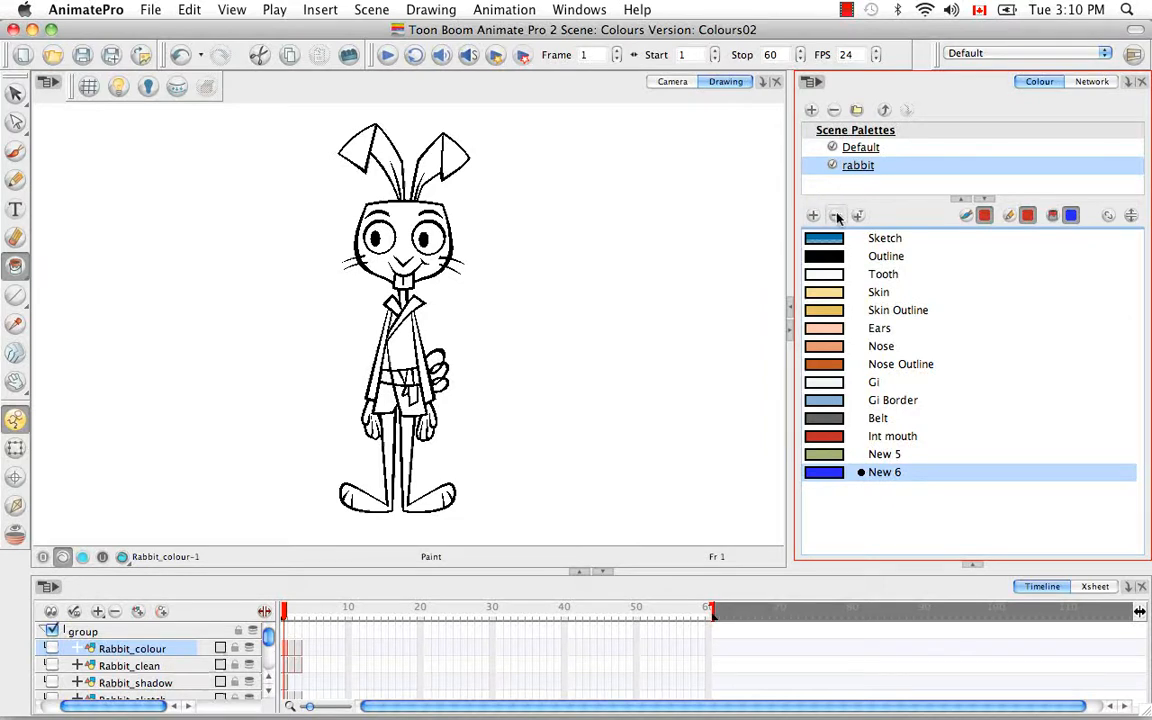
Delete the muted green and bright blue swatches from the rabbit palette
click(832, 456)
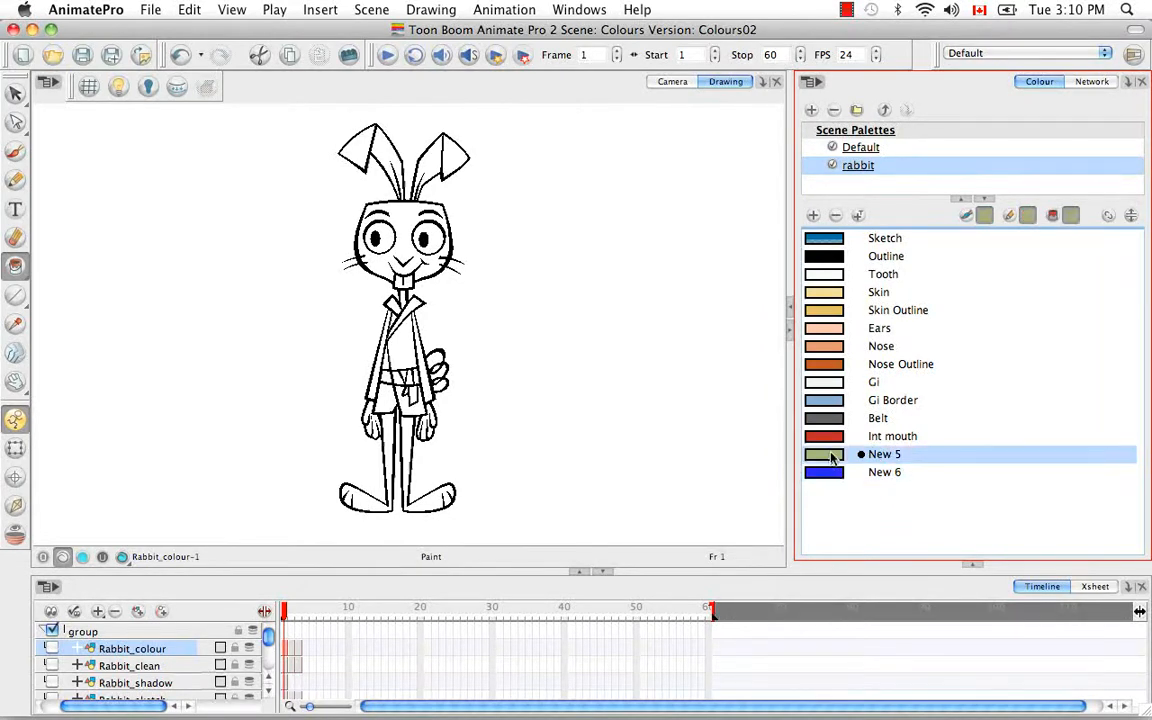
click(836, 215)
click(836, 215)
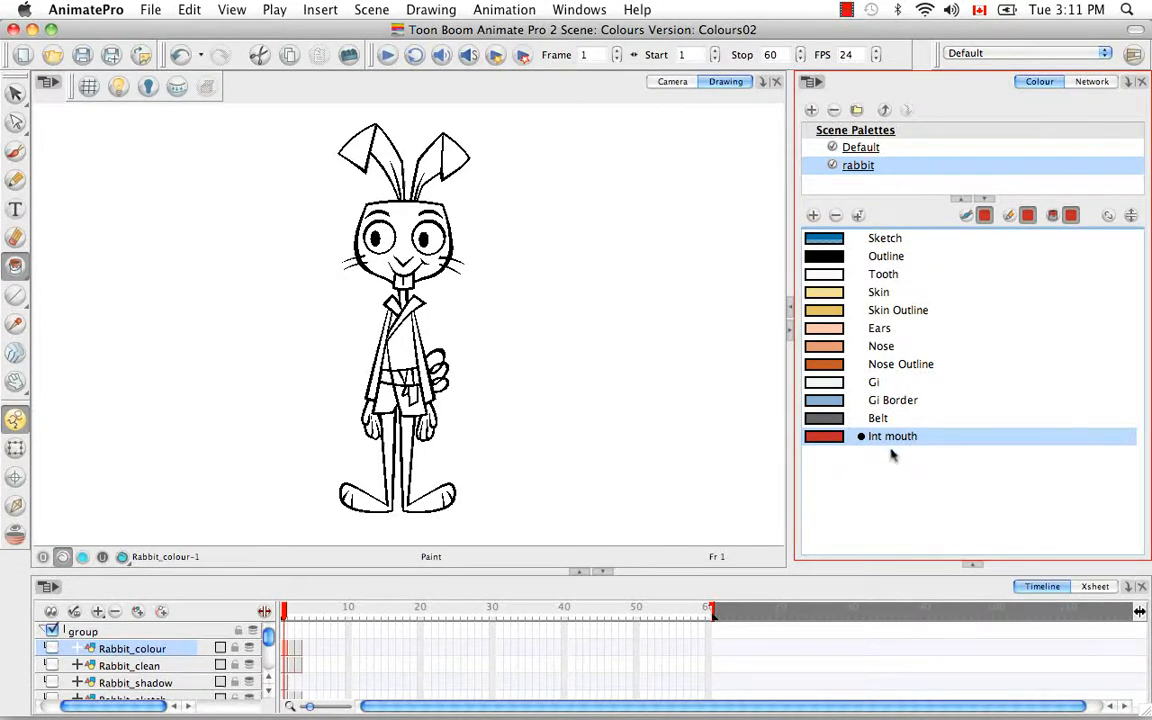
Add a new colour swatch to the rabbit palette and name it tongue
click(814, 217)
double_click(832, 457)
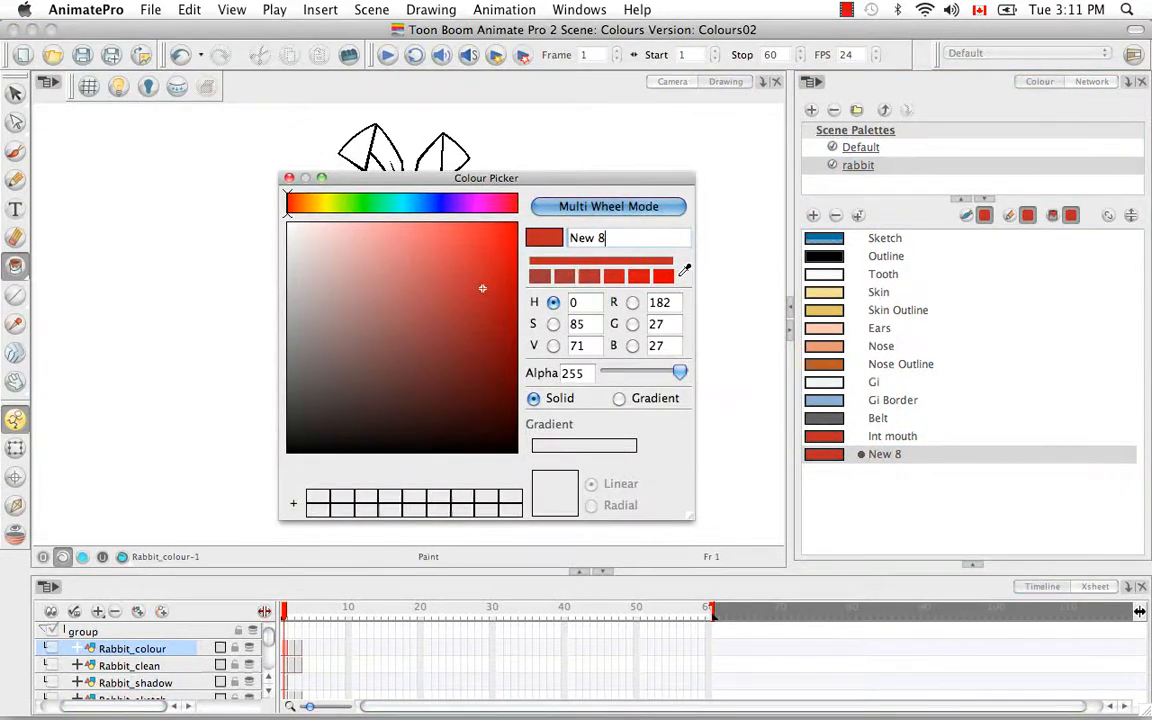
key(super+a)
key(BackSpace)
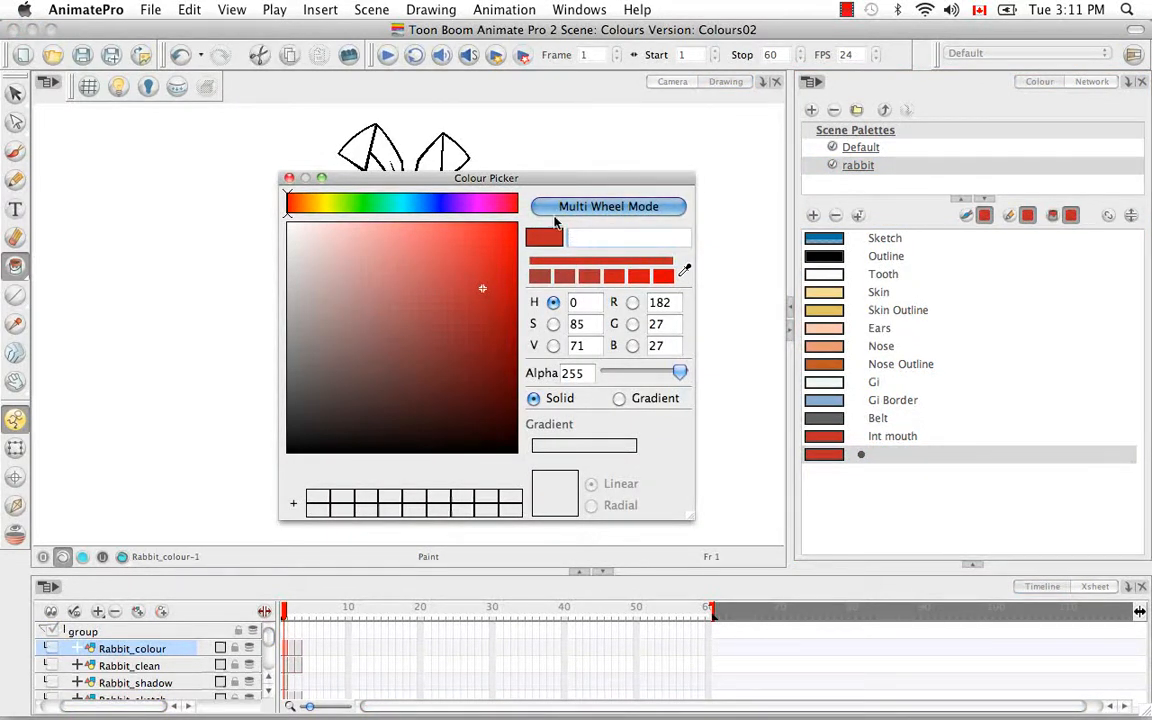
text(tongur)
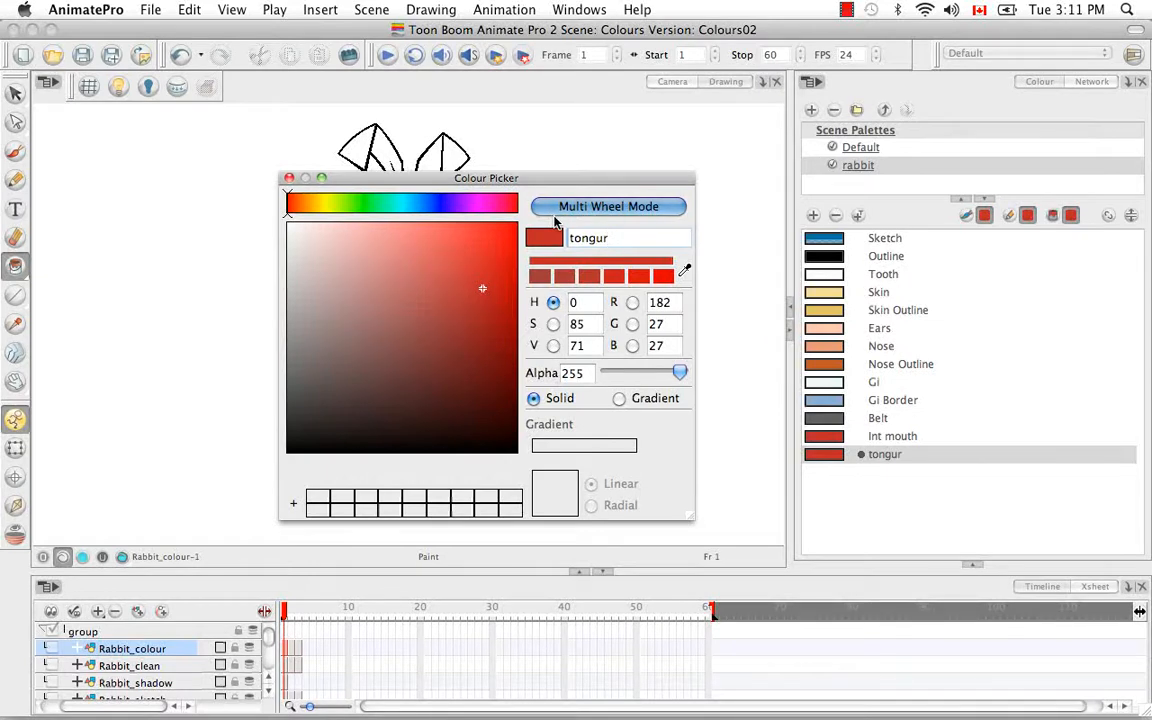
key(BackSpace)
text(e)
Make the tongue swatch a gradient from pale pink (H 0, S 16, V 100) to muted red (H 0, S 68, V 69)
click(619, 399)
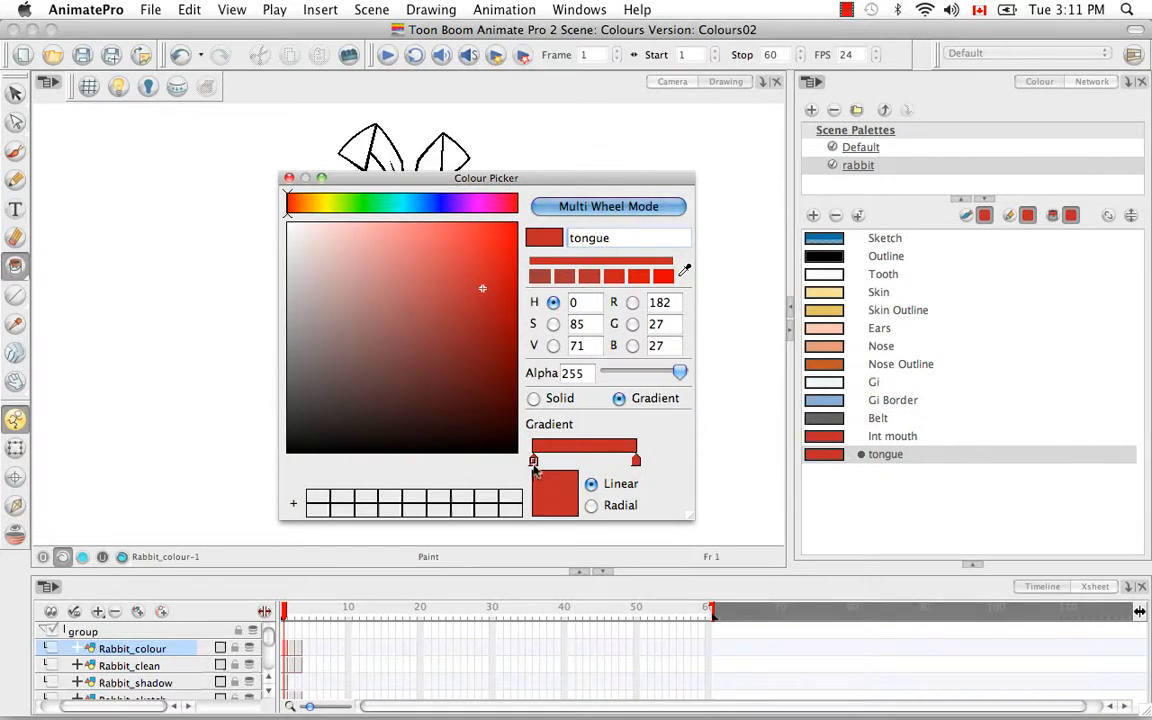
mouse_move(483, 287)
mouse_down()
mouse_move(411, 270)
mouse_move(324, 223)
mouse_up()
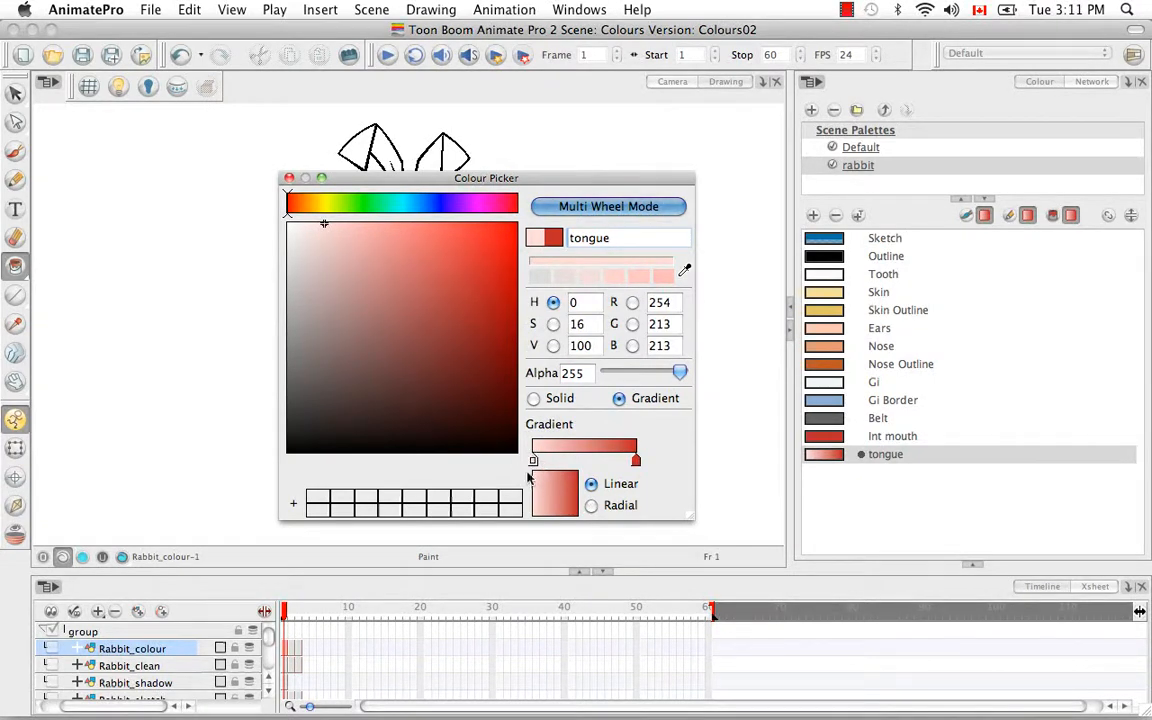
click(636, 462)
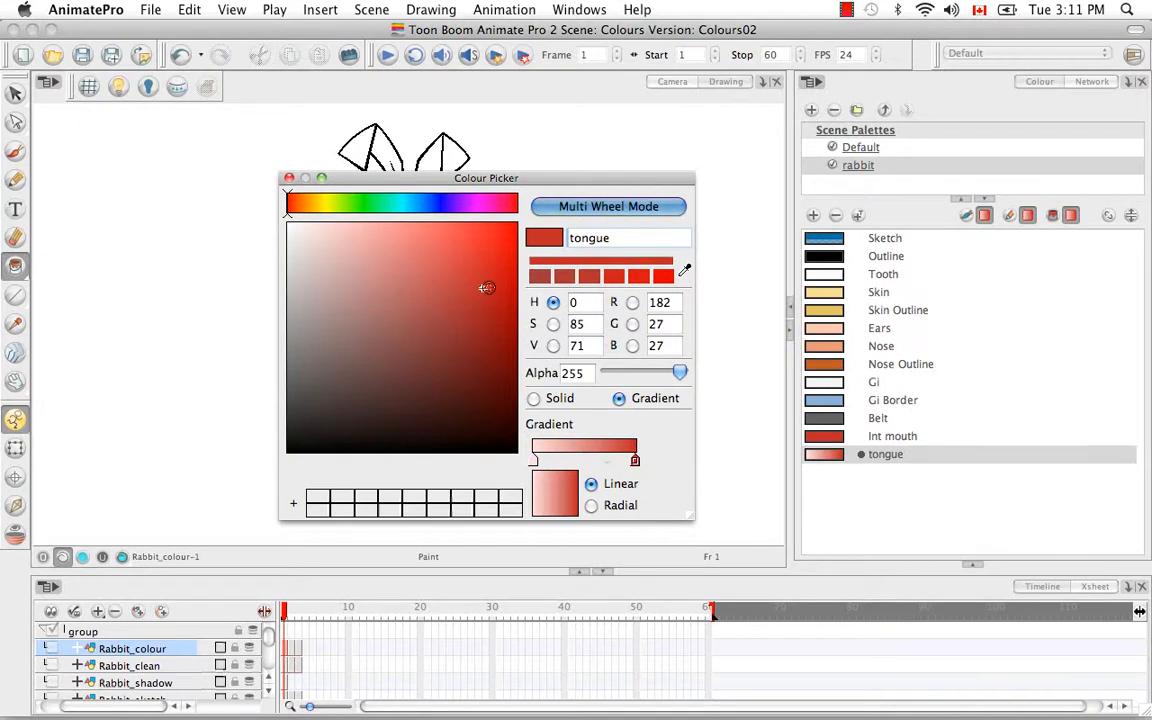
mouse_move(440, 256)
mouse_down()
mouse_move(458, 252)
mouse_move(450, 236)
mouse_move(442, 292)
mouse_up()
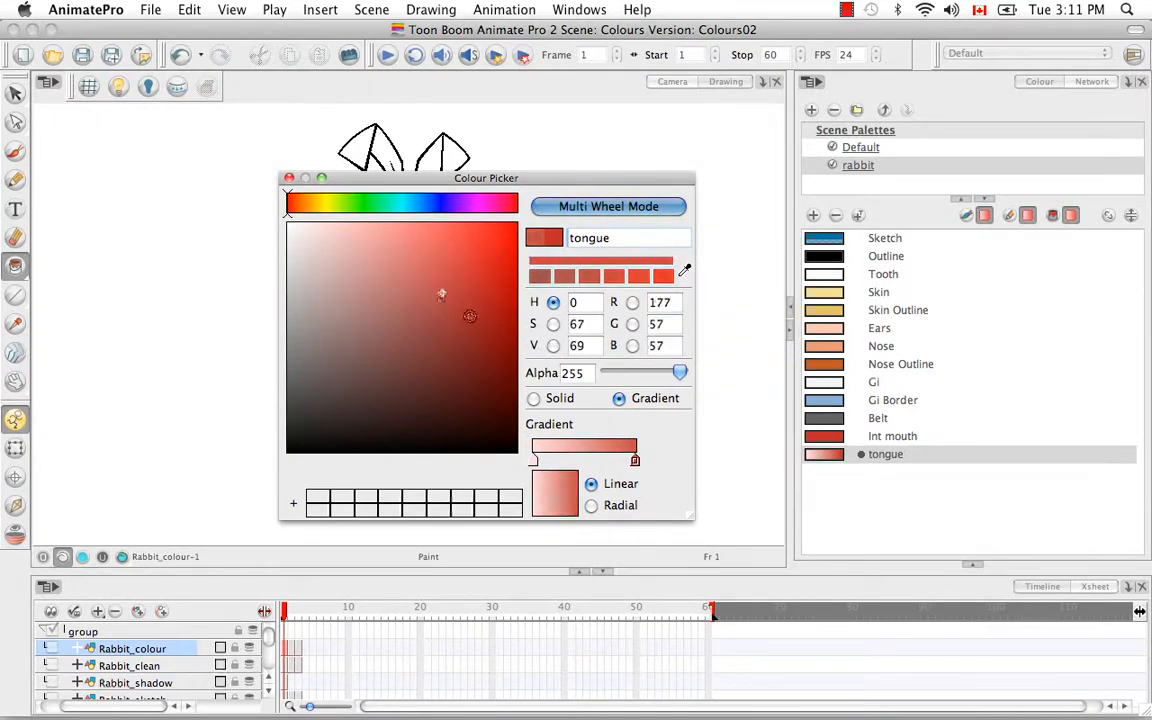
Add three intermediate stops to the tongue gradient, colouring one dark brown (H 0, S 39, V 29) and another pink (H 0, S 38, V 89)
click(590, 460)
click(611, 460)
click(563, 460)
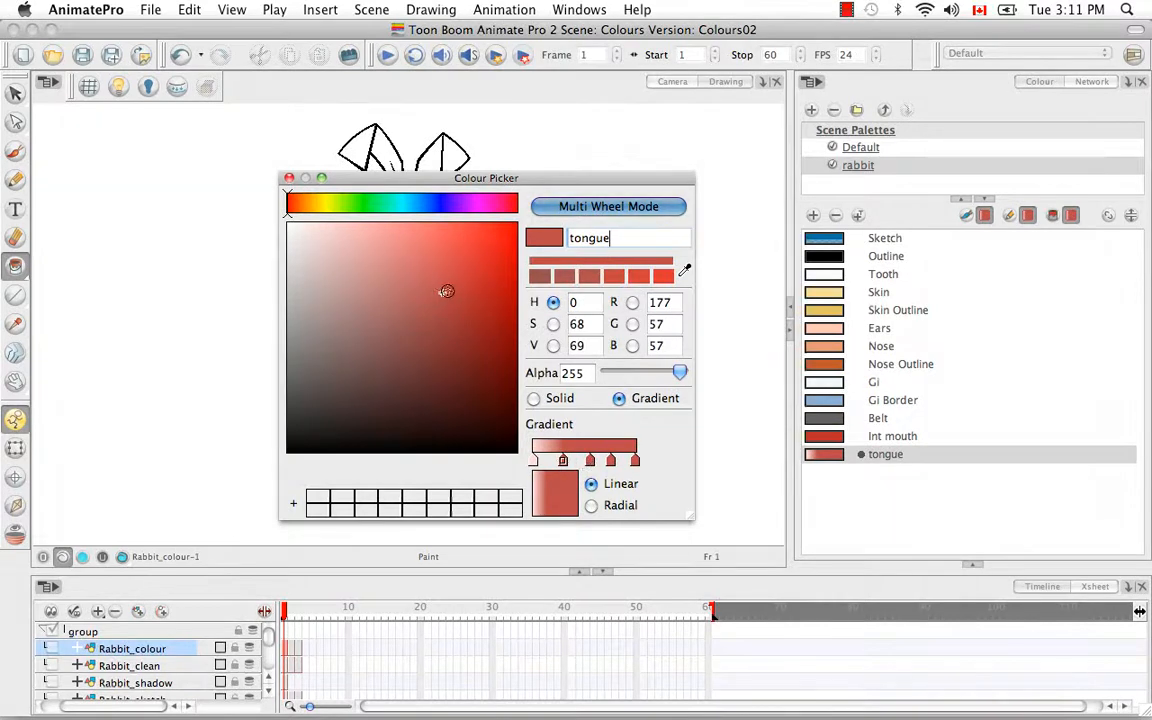
drag(400, 268, 376, 384)
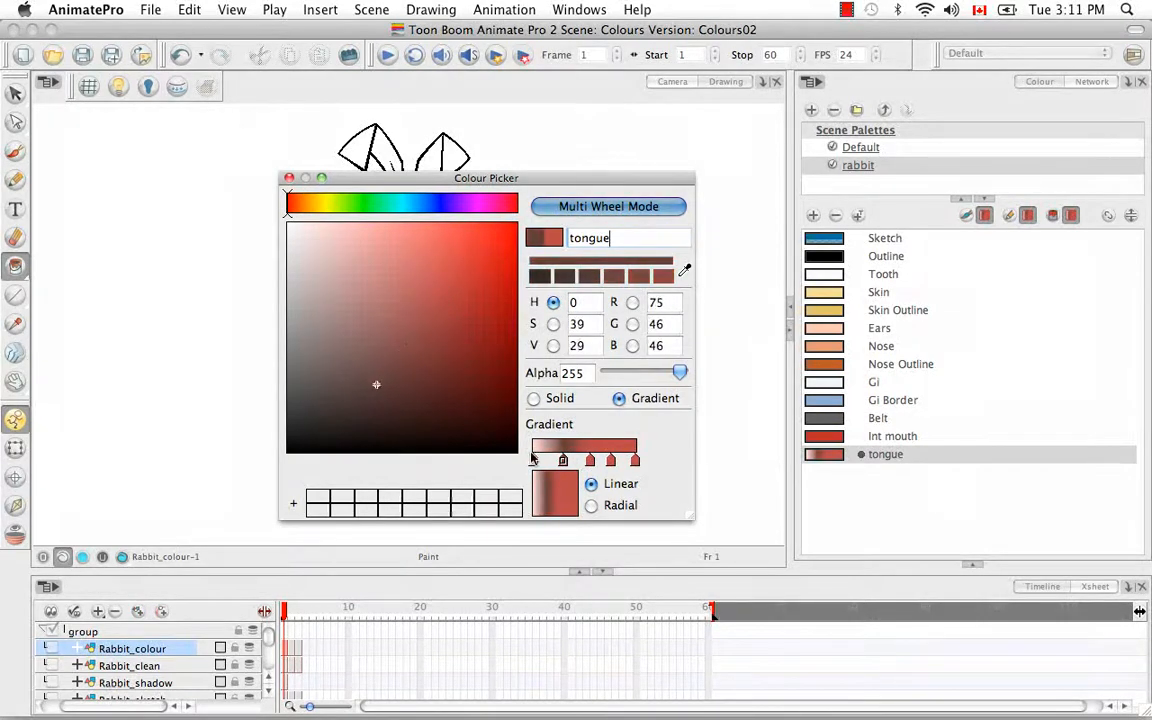
click(611, 460)
click(399, 264)
drag(382, 254, 373, 249)
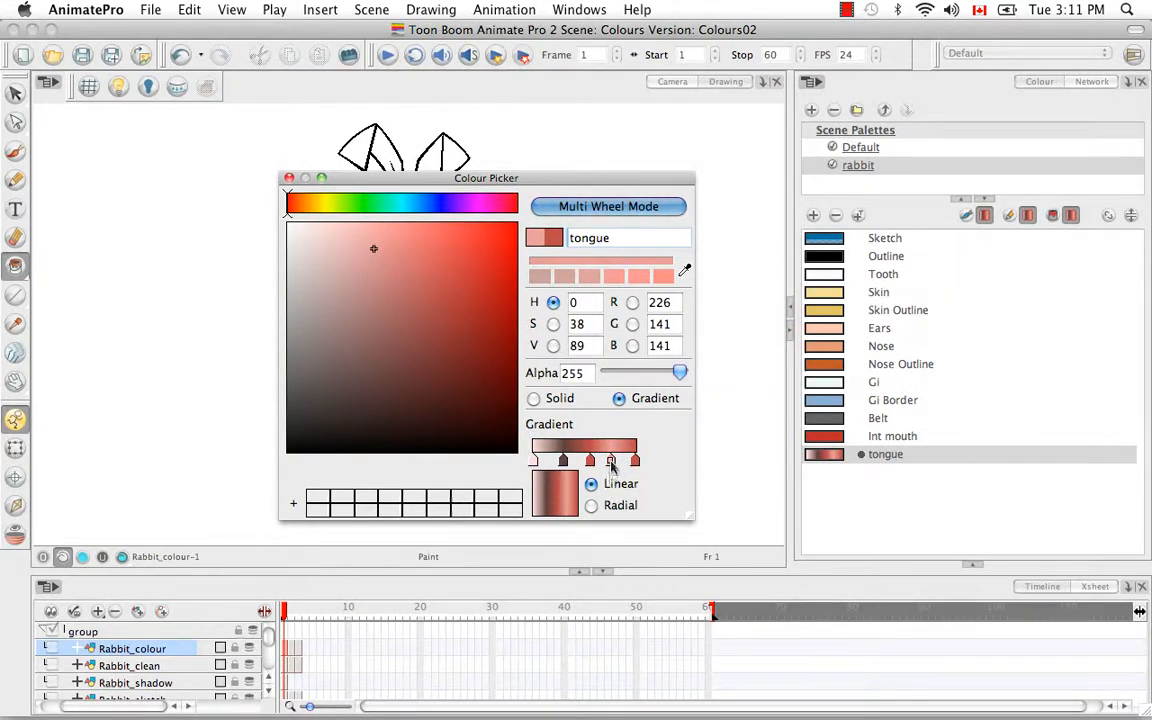
Remove the three intermediate gradient stops and set the end stop to hue 0, saturation 55 and value 94
drag(611, 462, 656, 592)
drag(591, 462, 641, 567)
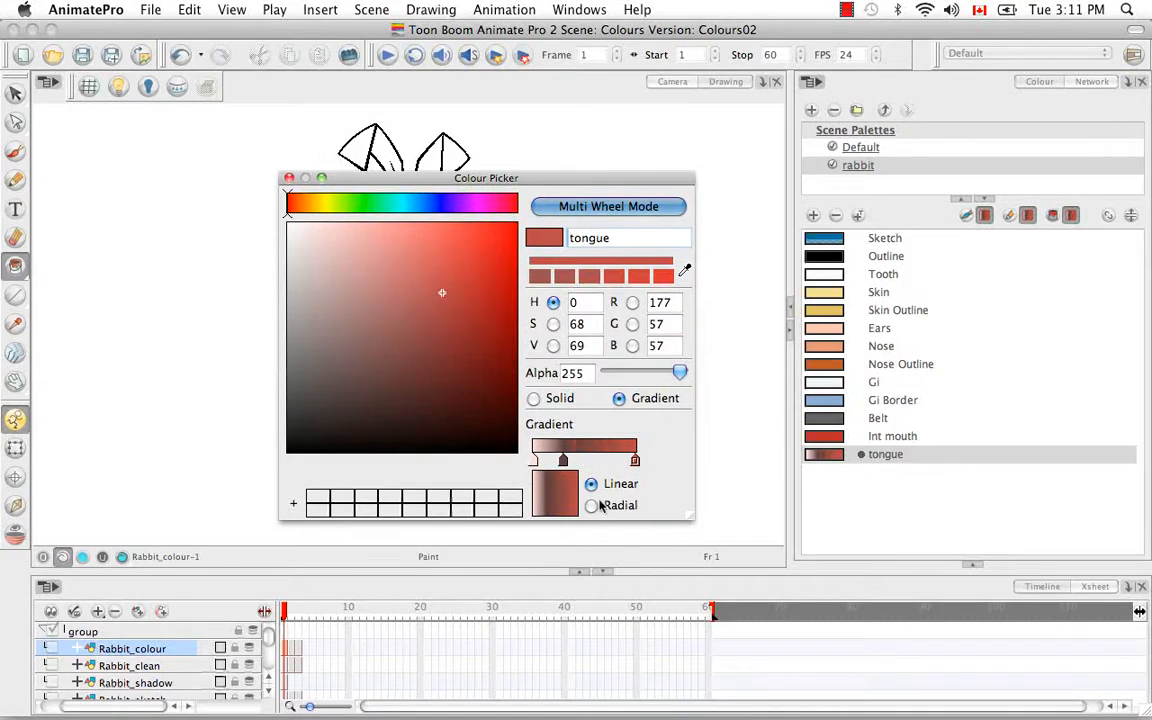
drag(563, 460, 548, 553)
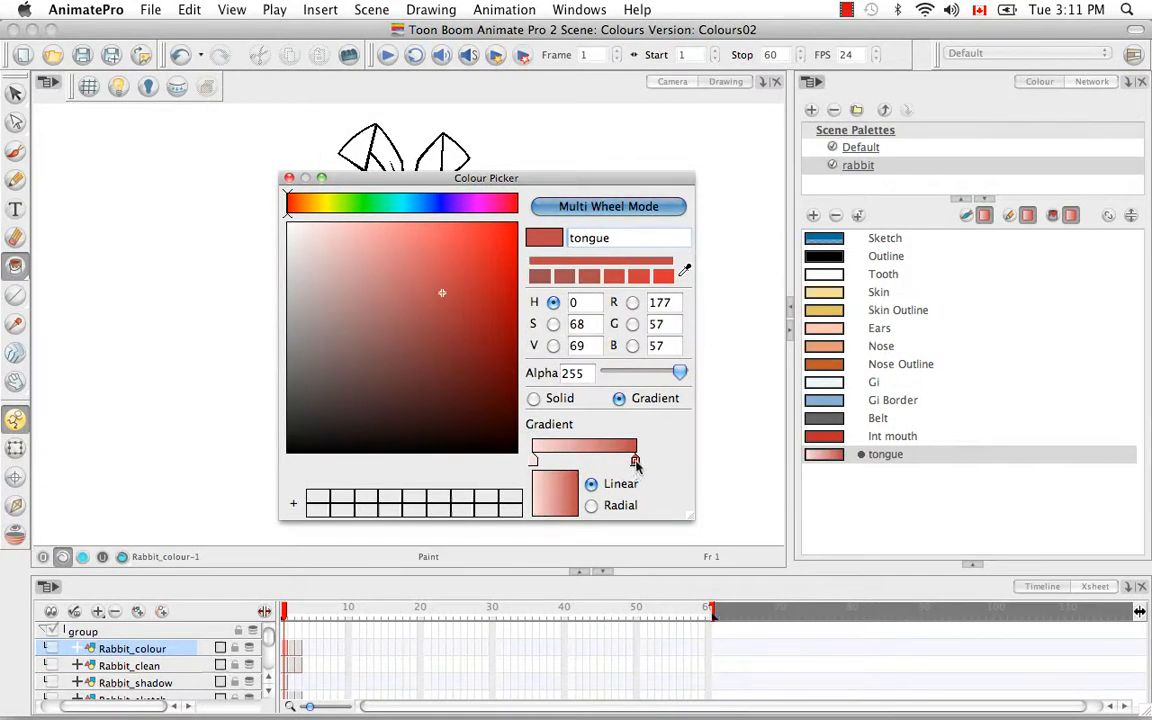
drag(393, 260, 413, 236)
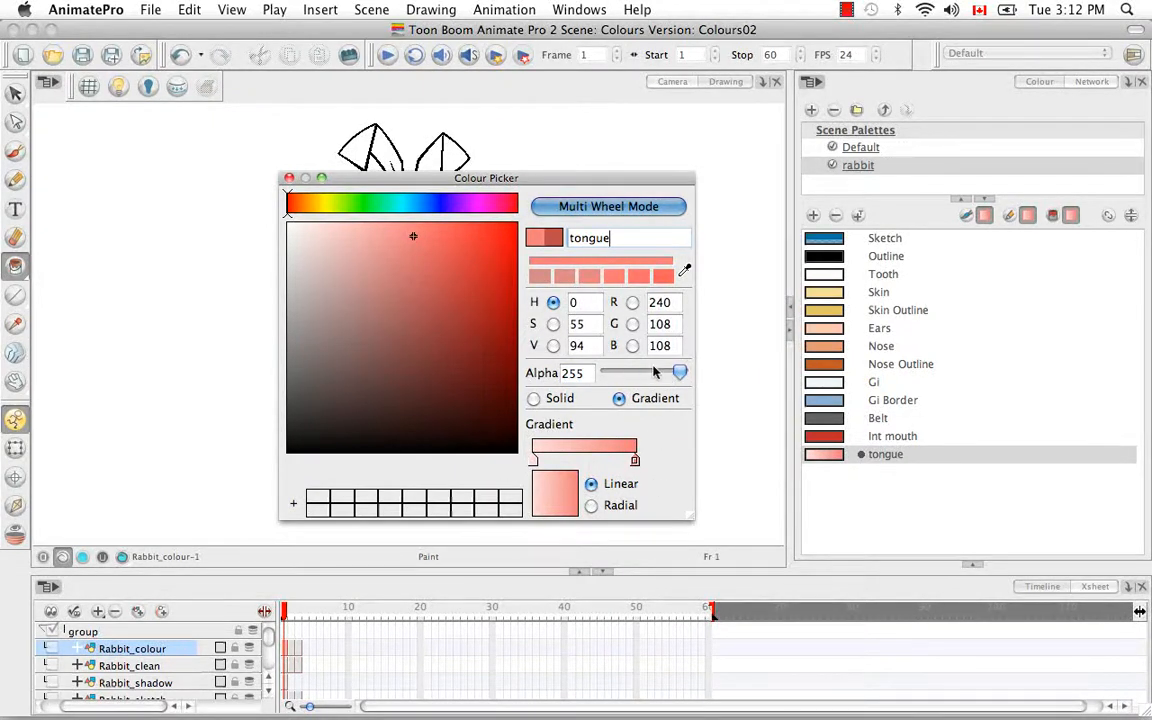
Try an alpha of 136 on the tongue gradient's end stop, check the start stop's alpha, and restore both to 255
drag(679, 373, 642, 378)
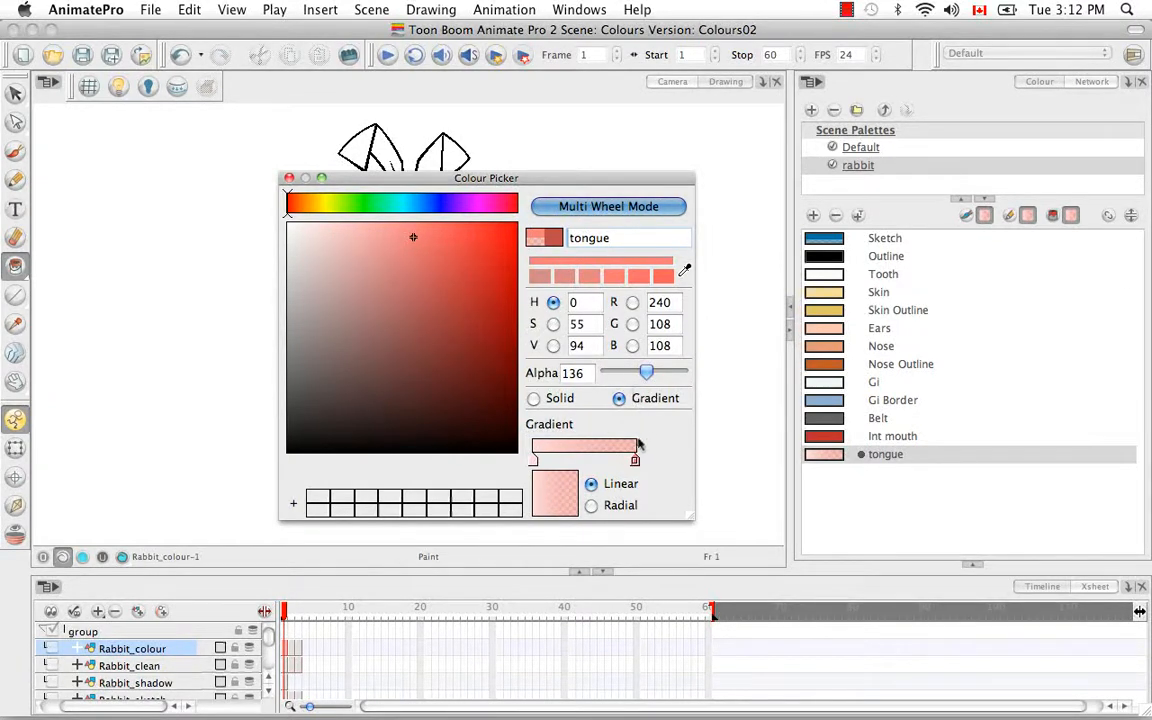
click(533, 461)
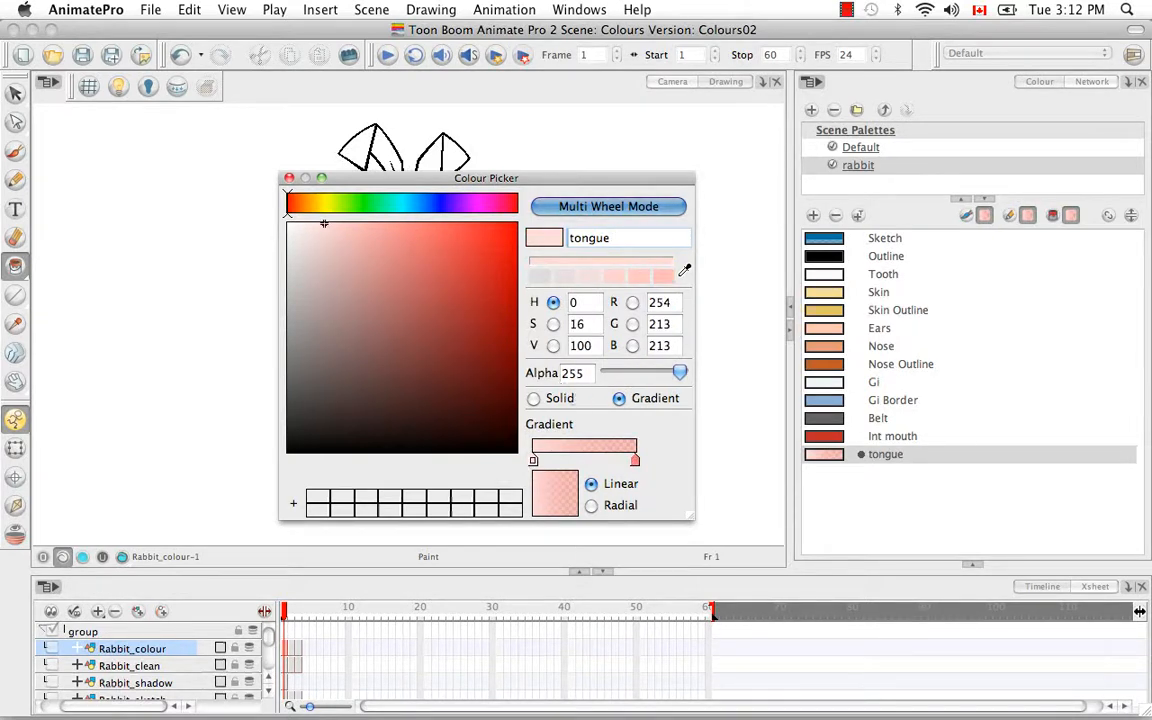
drag(679, 372, 722, 364)
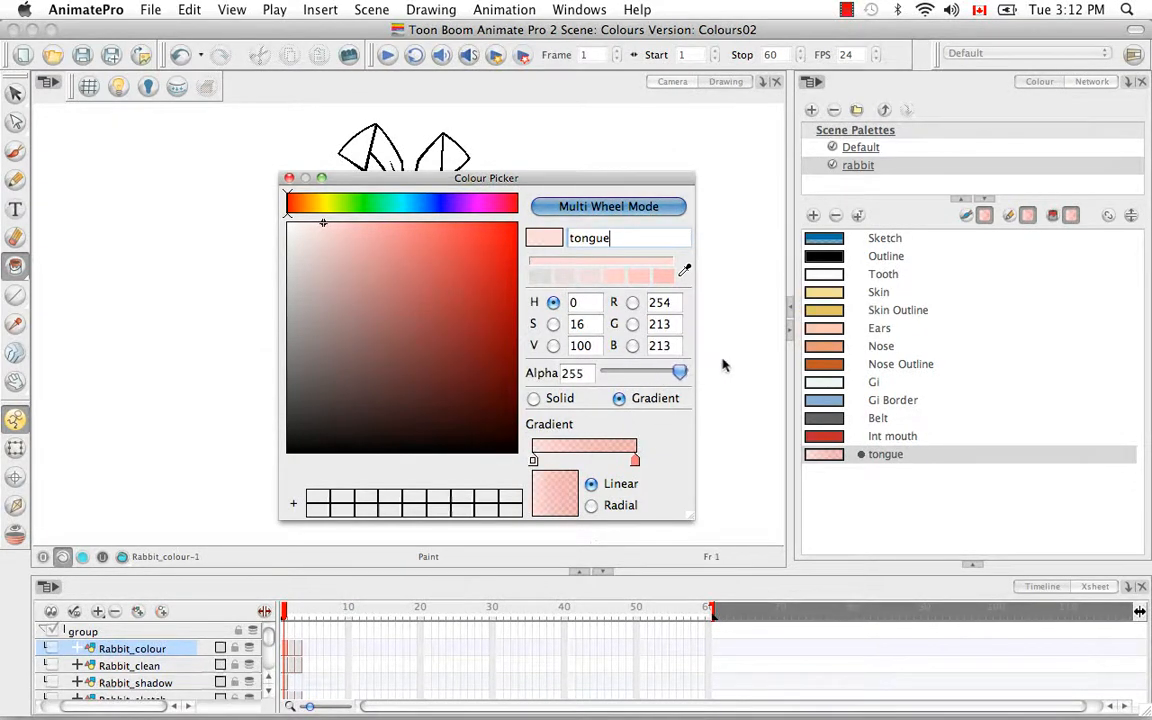
click(636, 461)
drag(646, 372, 702, 370)
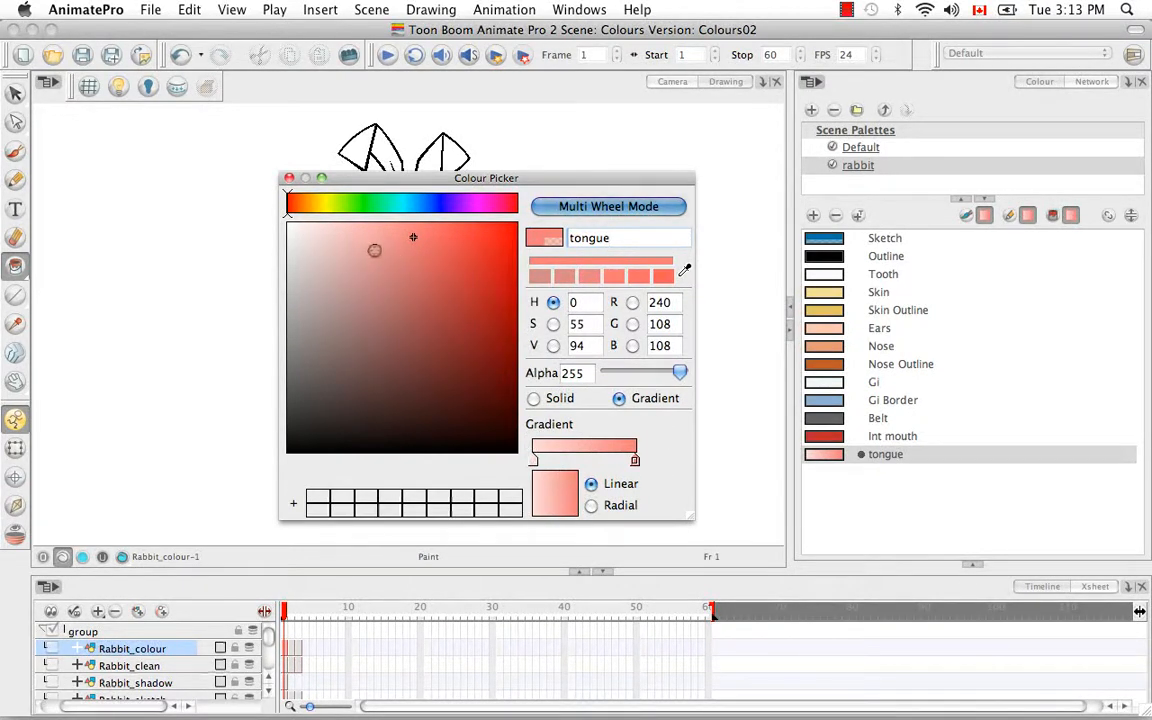
Close the colour picker and load JapanesePrint.tga from the Desktop as a new texture swatch in the rabbit palette
click(289, 178)
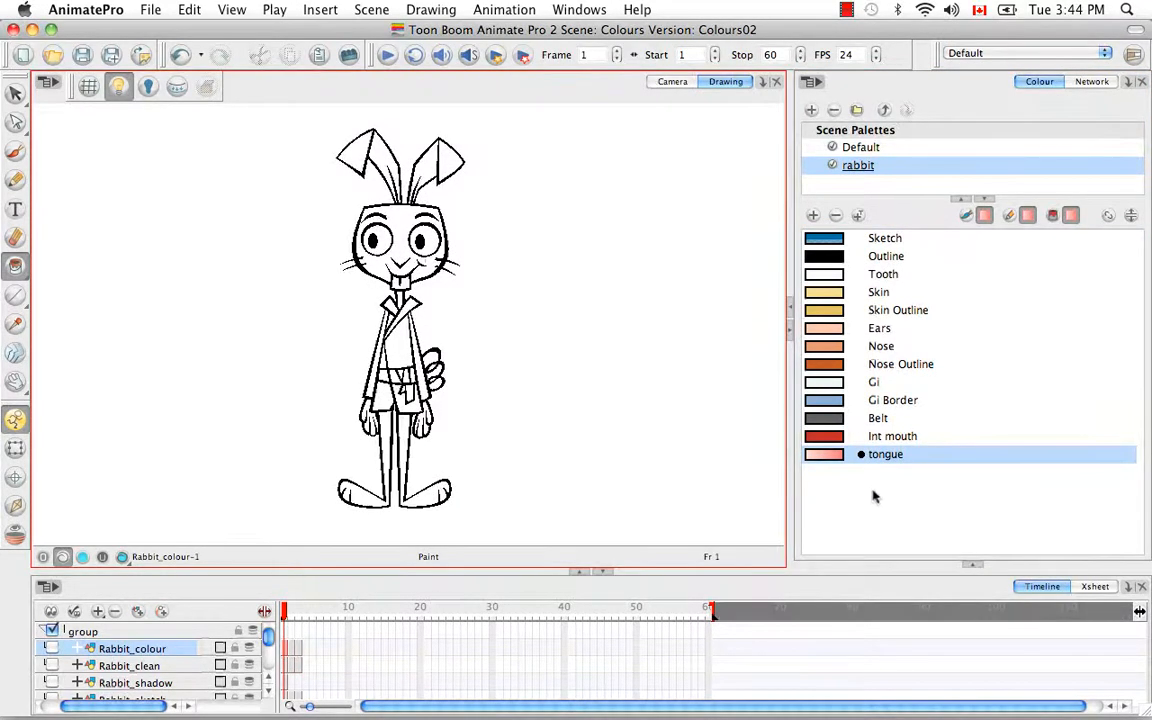
click(858, 216)
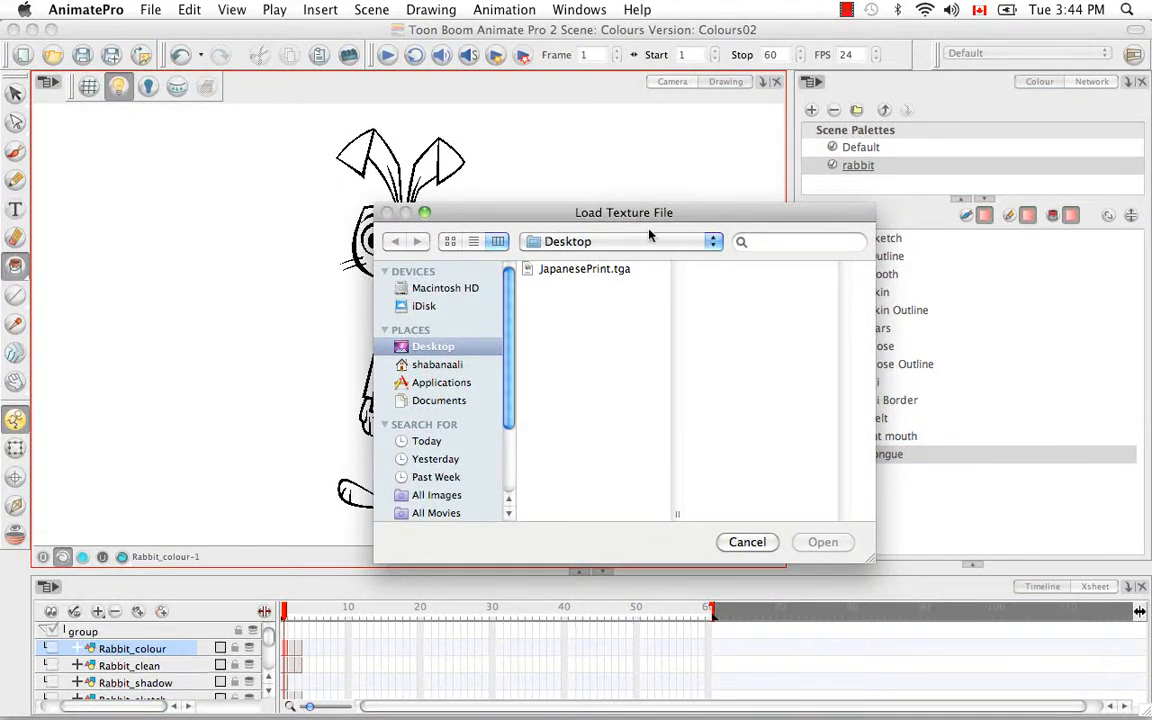
click(458, 366)
click(425, 382)
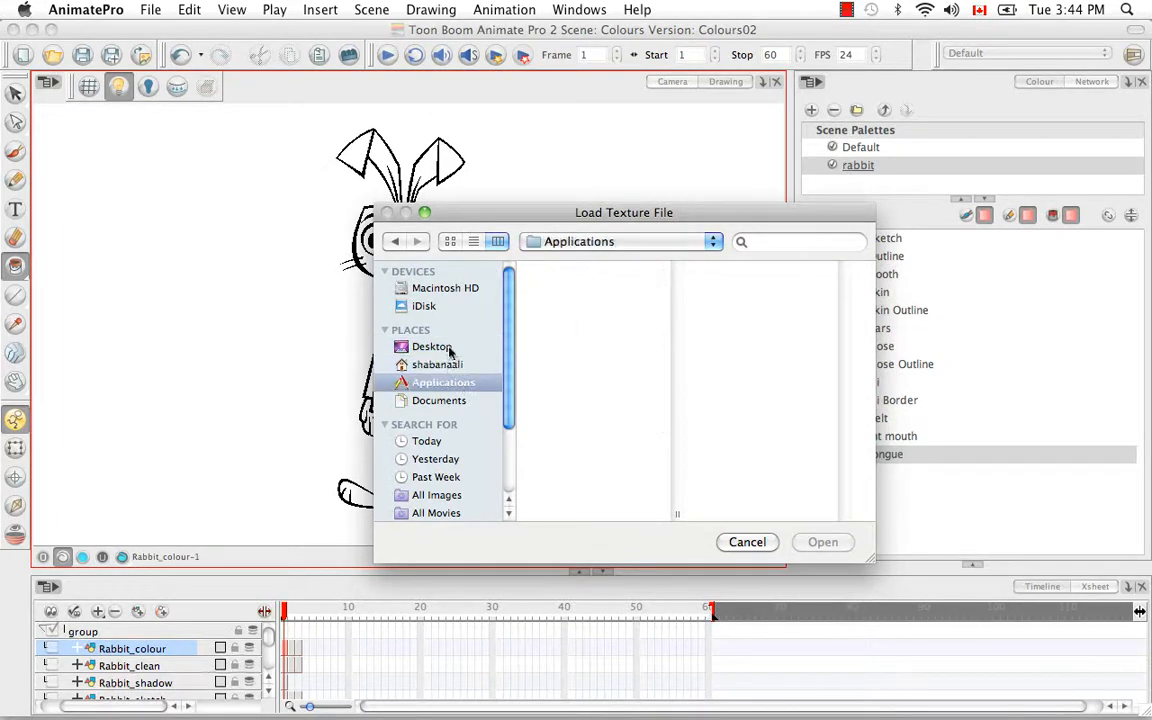
click(435, 347)
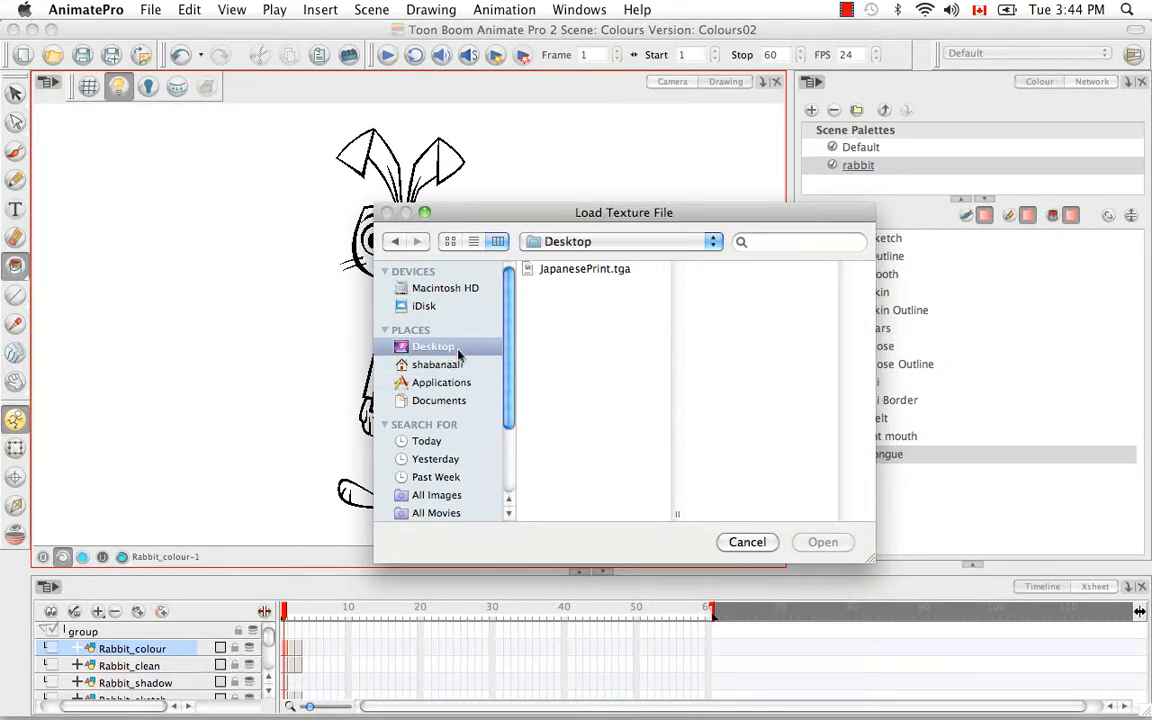
click(618, 270)
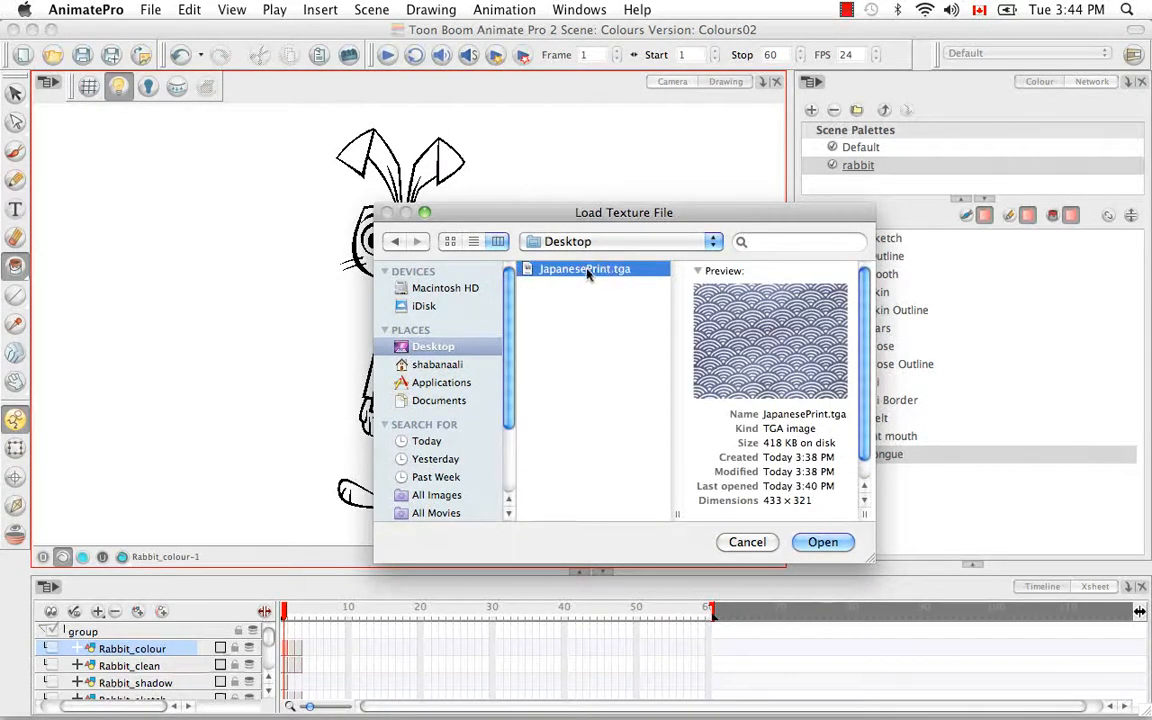
click(816, 542)
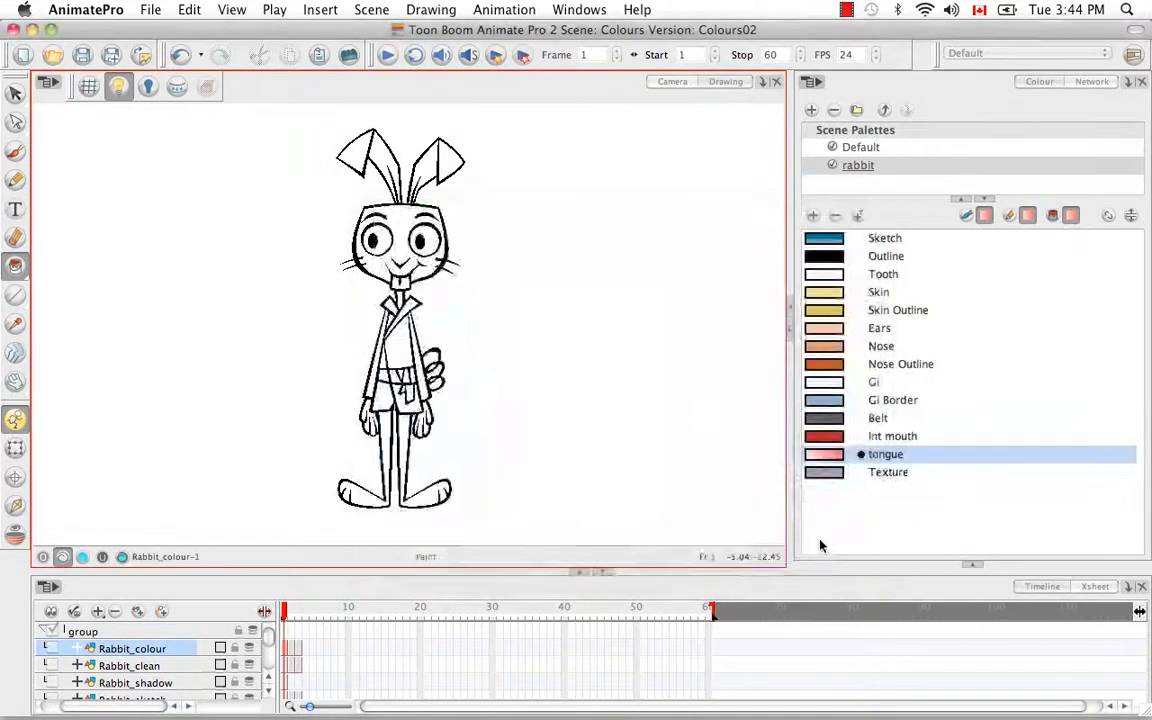
Rename the new texture swatch as Japanese print
click(883, 475)
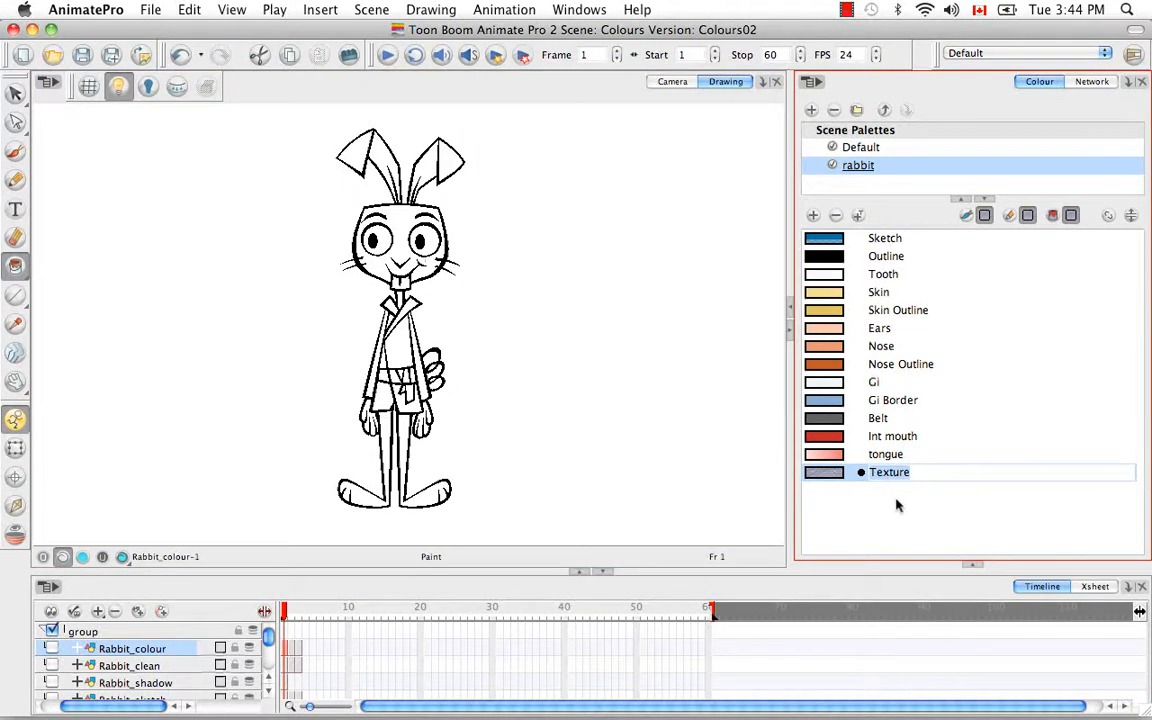
key(BackSpace)
text(Japanese print)
key(Tab)
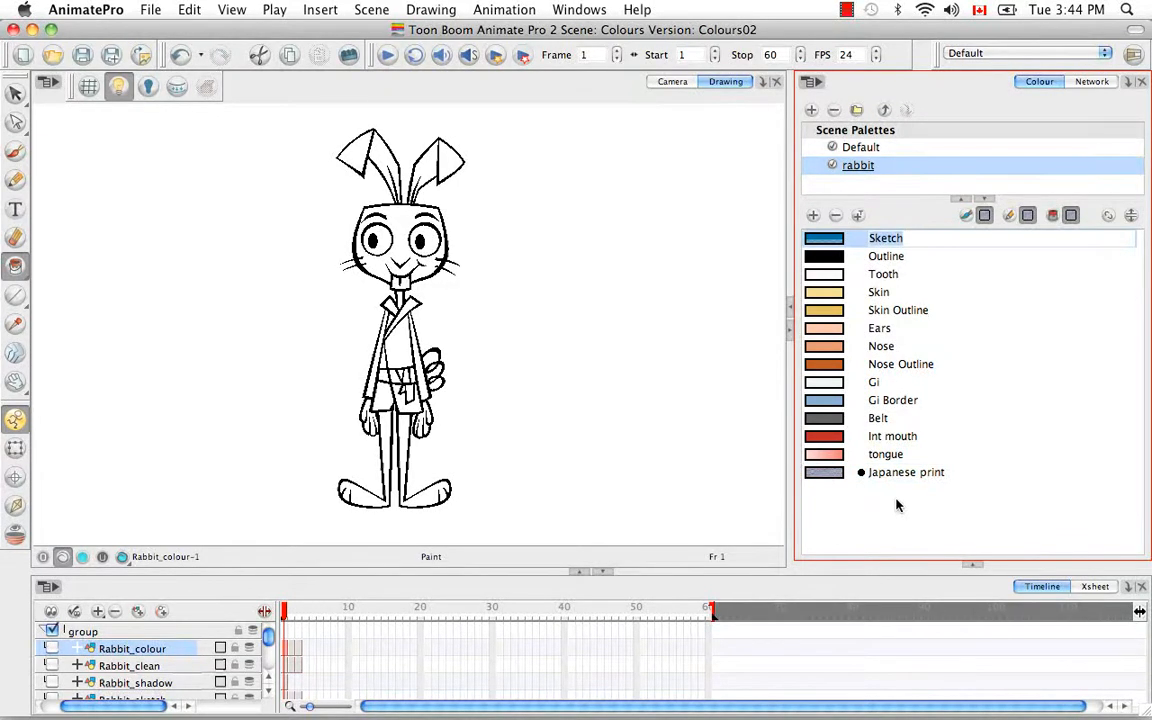
Paint the body, skirt and both sleeves of the rabbit's gi with the Japanese print texture
click(830, 476)
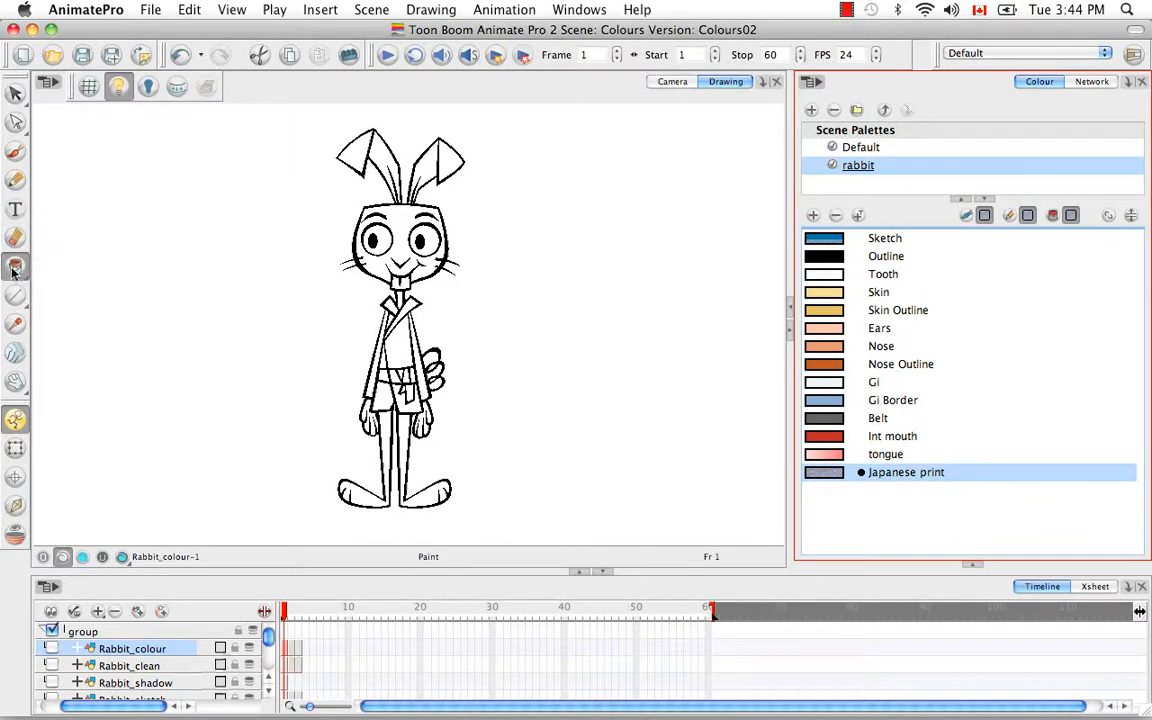
click(401, 350)
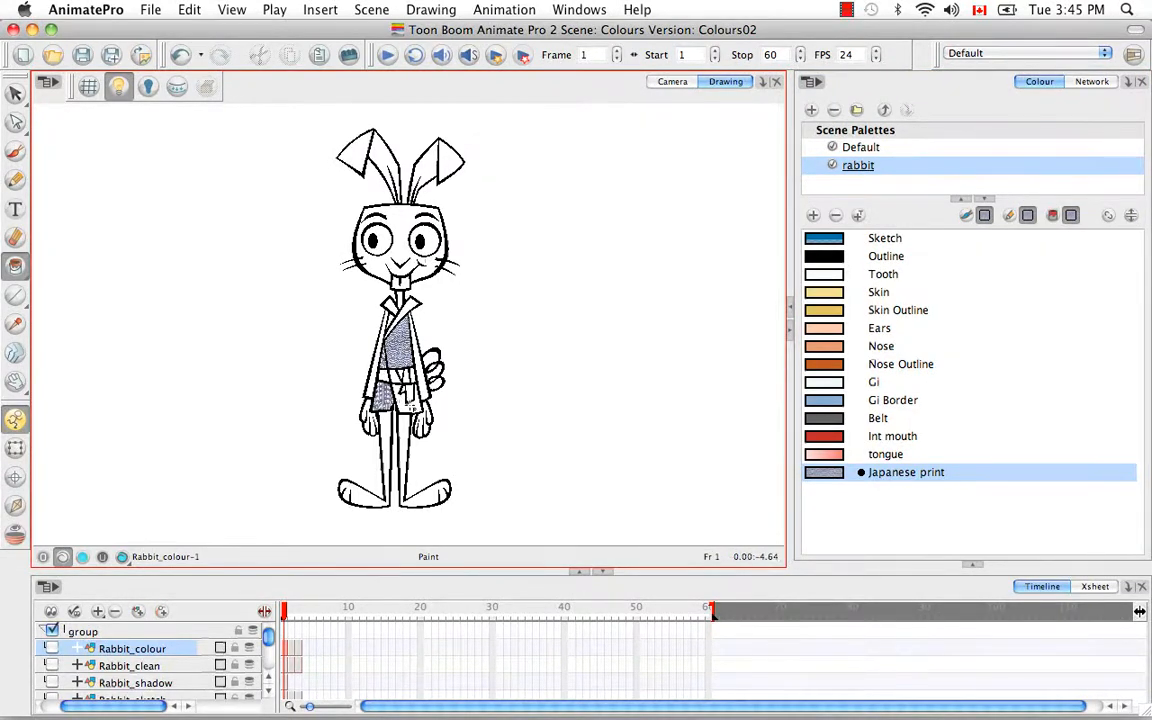
click(421, 386)
click(377, 330)
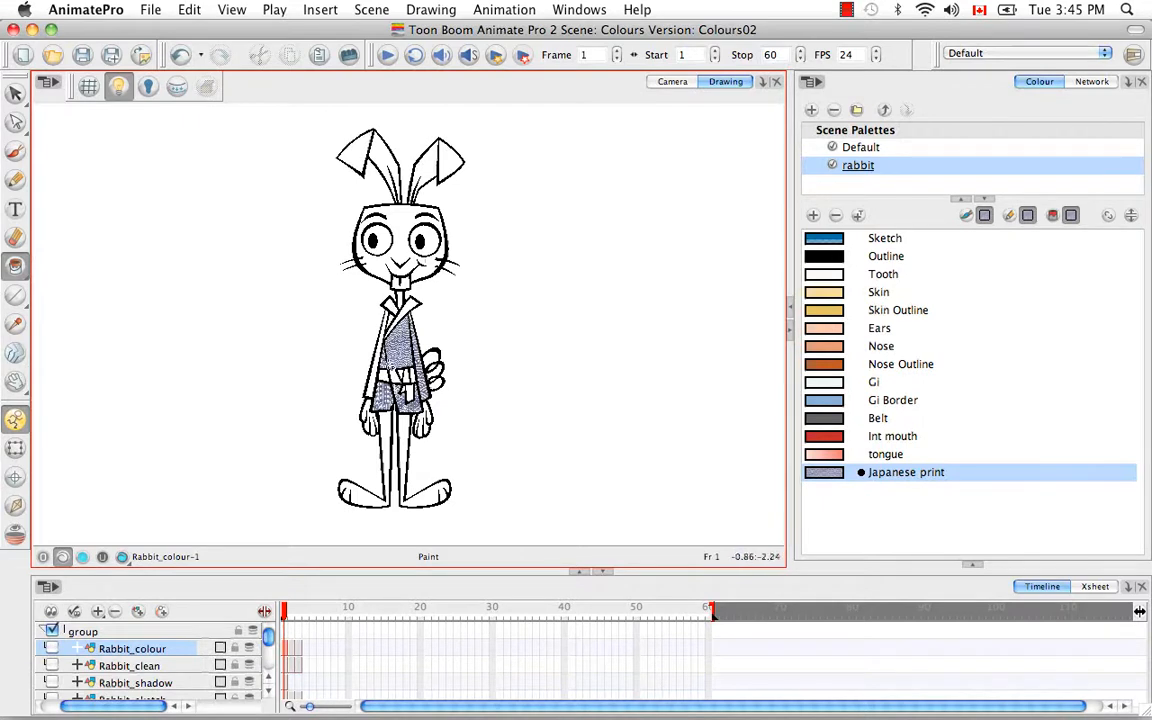
click(370, 383)
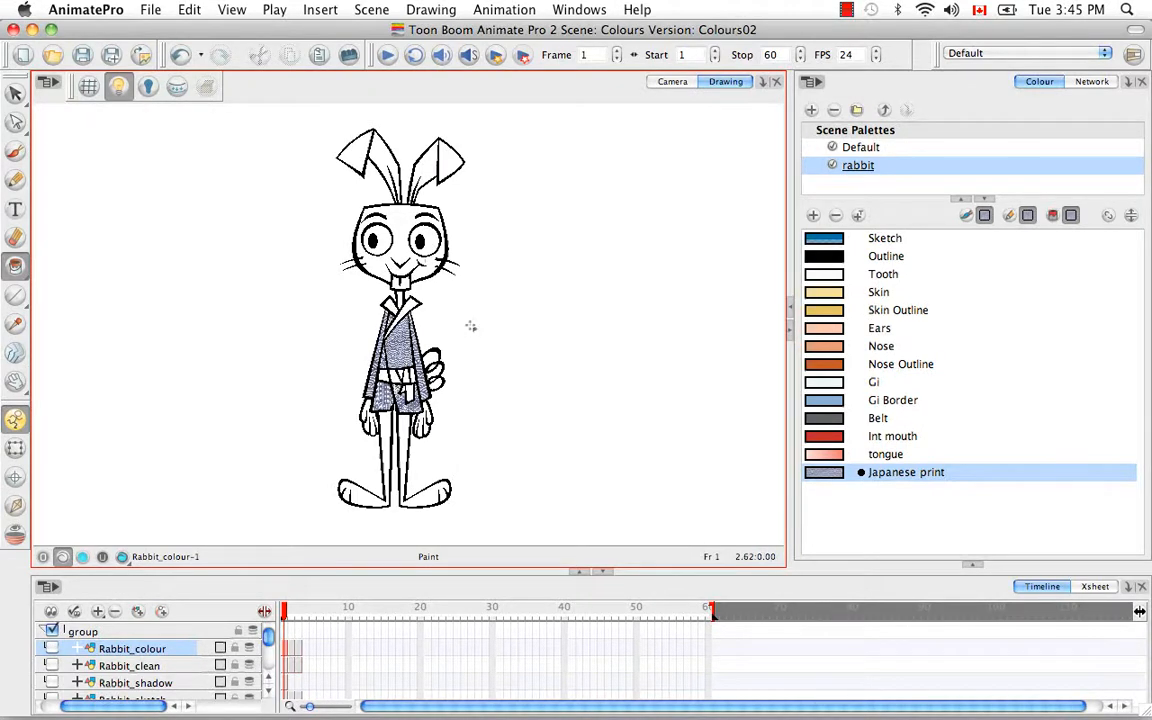
Paint the inside of both rabbit ears with the tongue gradient swatch
click(818, 457)
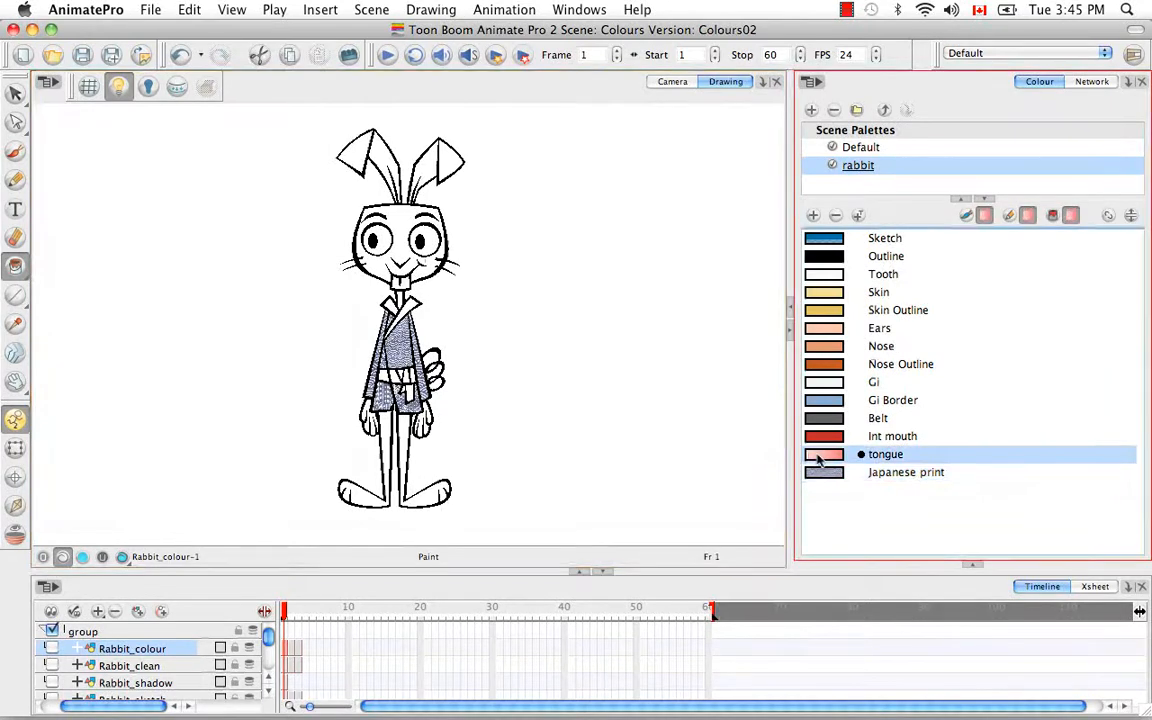
click(429, 165)
click(388, 157)
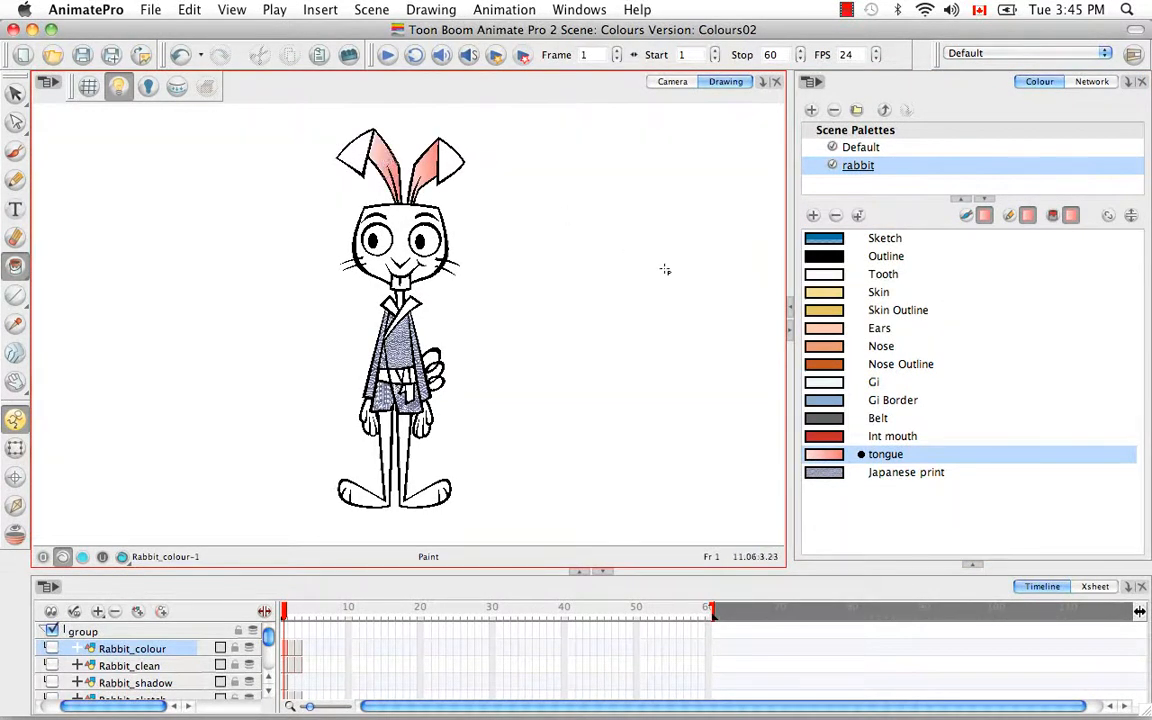
Examine the Japanese print texture up close on the gi's sleeves, body and skirt
key(2)
key(2)
key(2)
key(2)
key(2)
key(2)
key(2)
key(2)
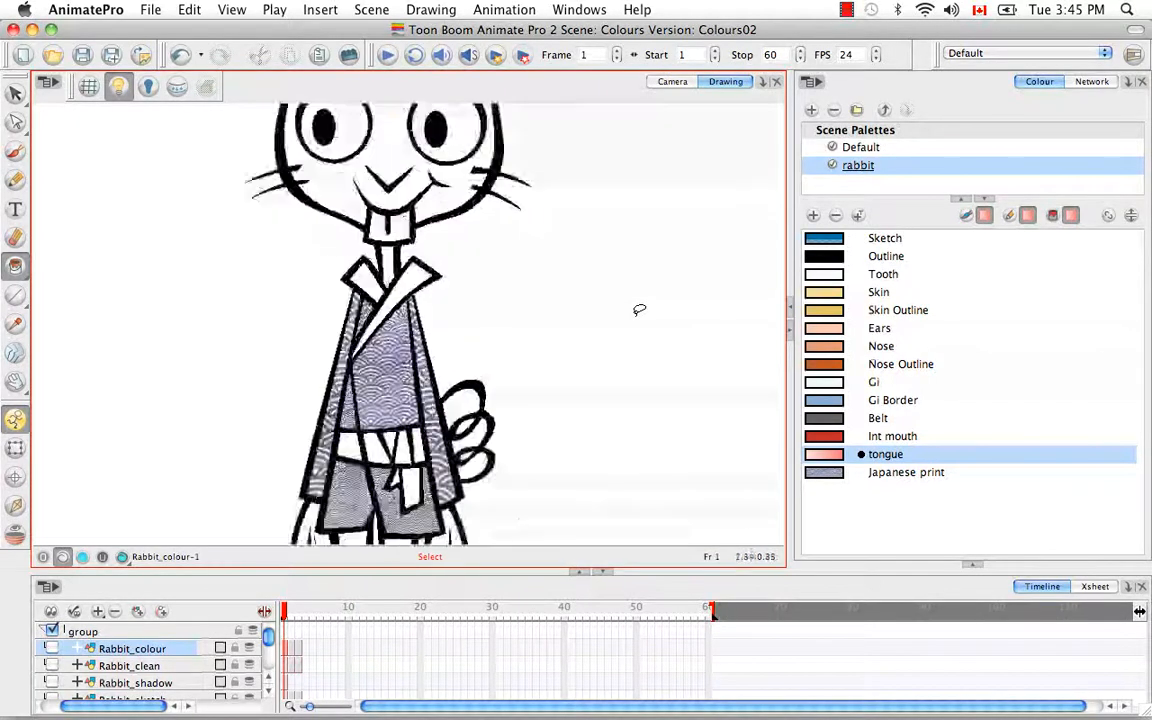
key(space)
mouse_move(540, 515)
mouse_down()
mouse_move(548, 380)
mouse_move(617, 231)
mouse_up()
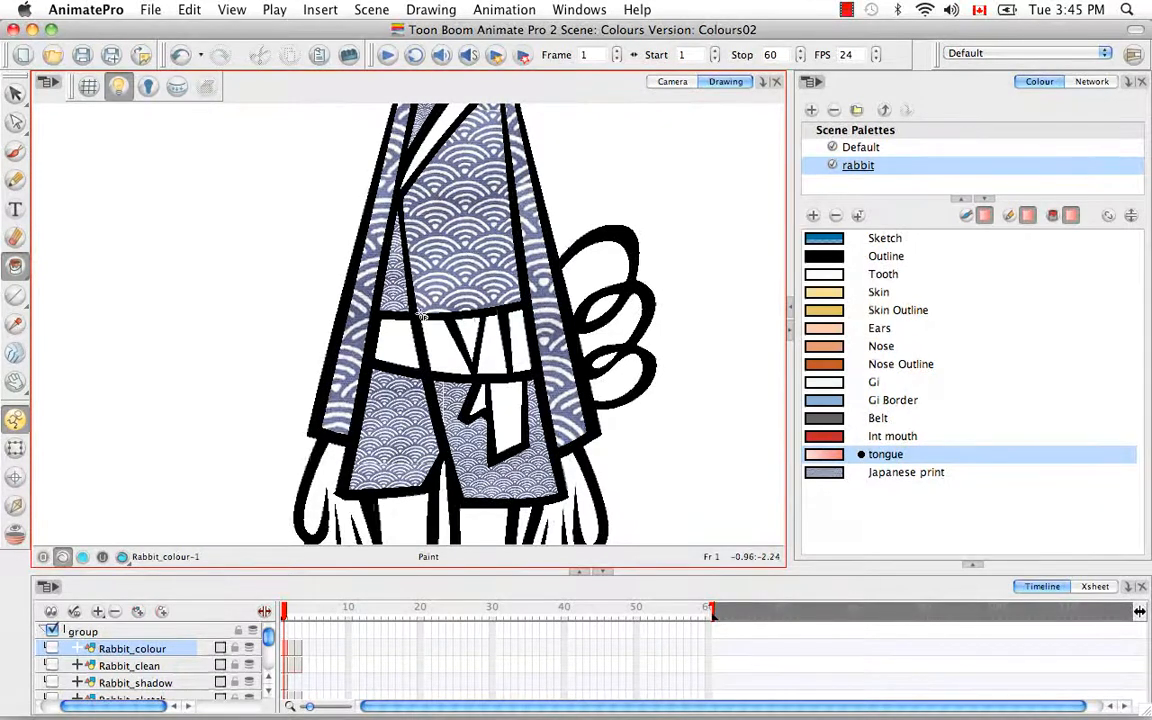
Select the Japanese print texture on the gi's main body panel for adjustment with the Edit Gradient/Texture tool
key(space)
mouse_move(563, 230)
mouse_down()
mouse_move(597, 339)
mouse_move(600, 297)
mouse_up()
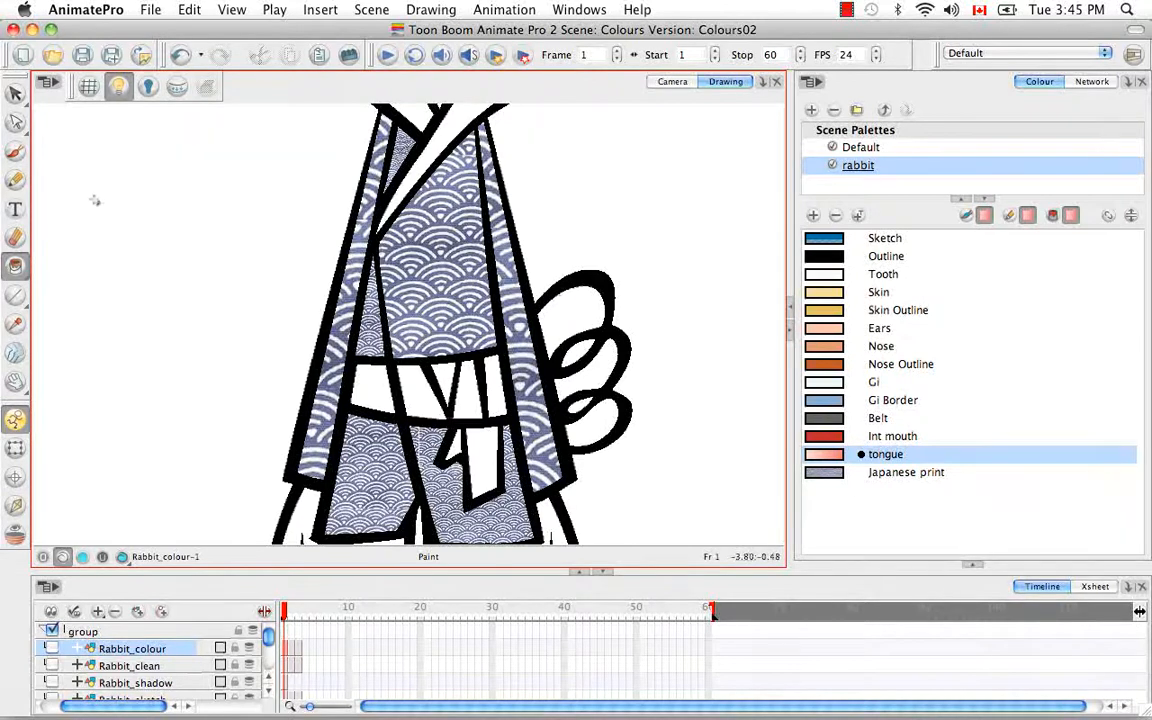
click(22, 128)
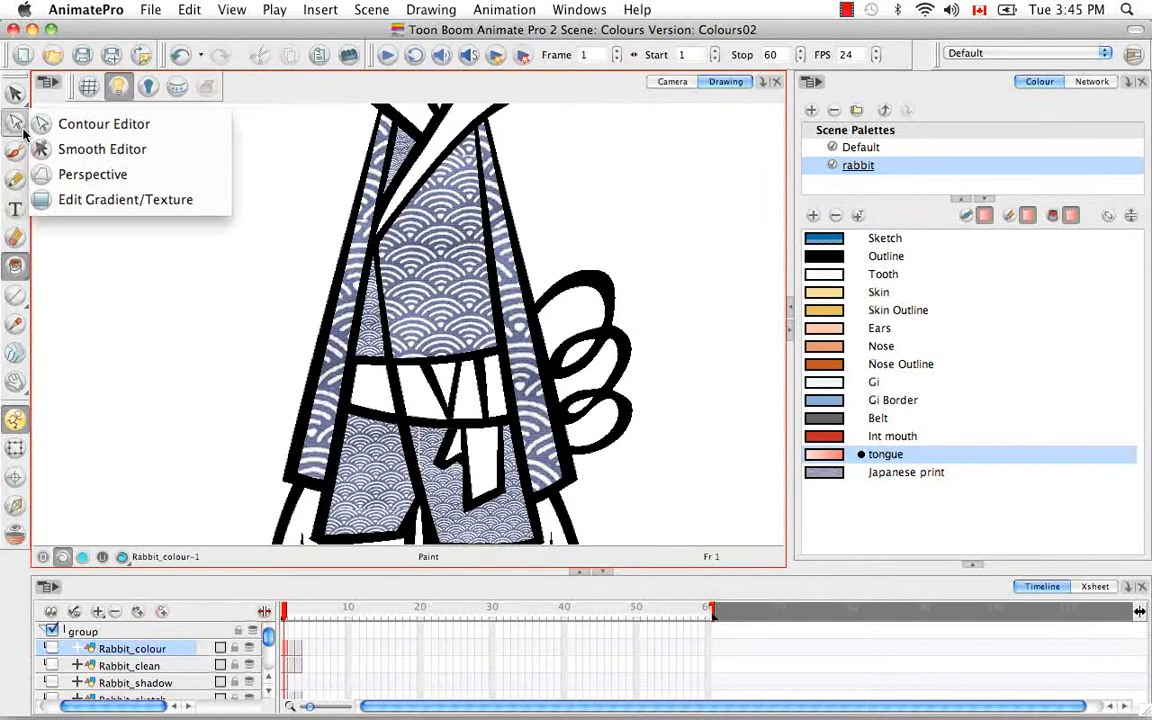
click(203, 200)
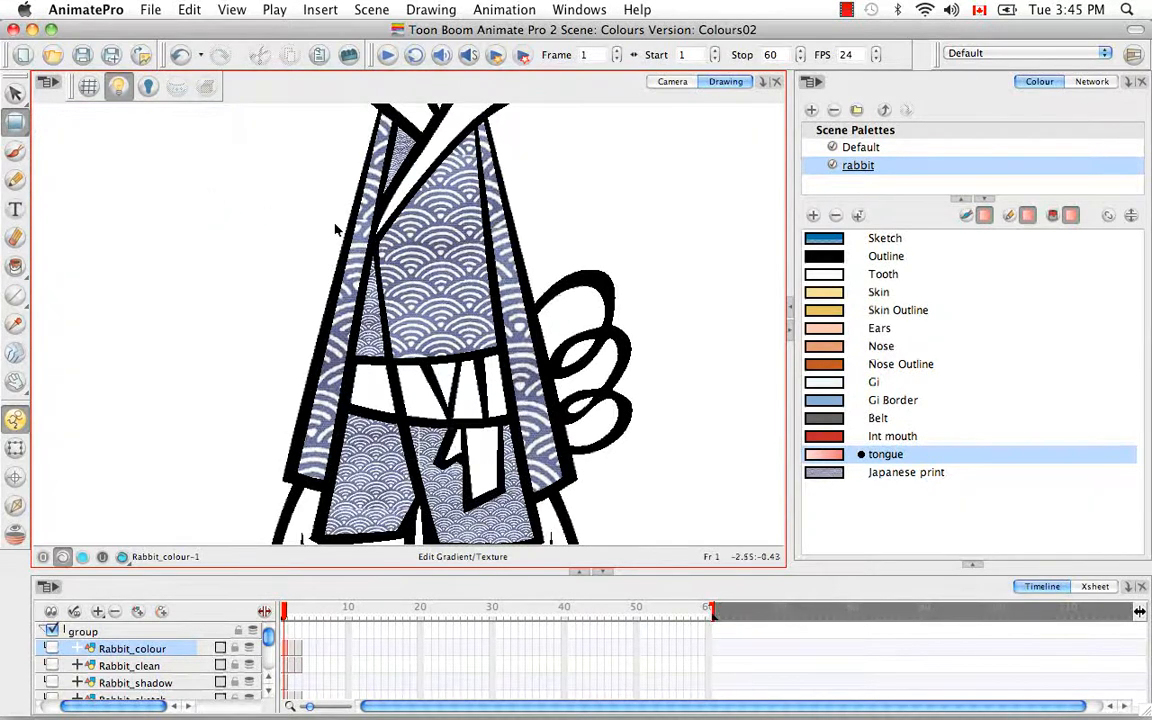
click(455, 305)
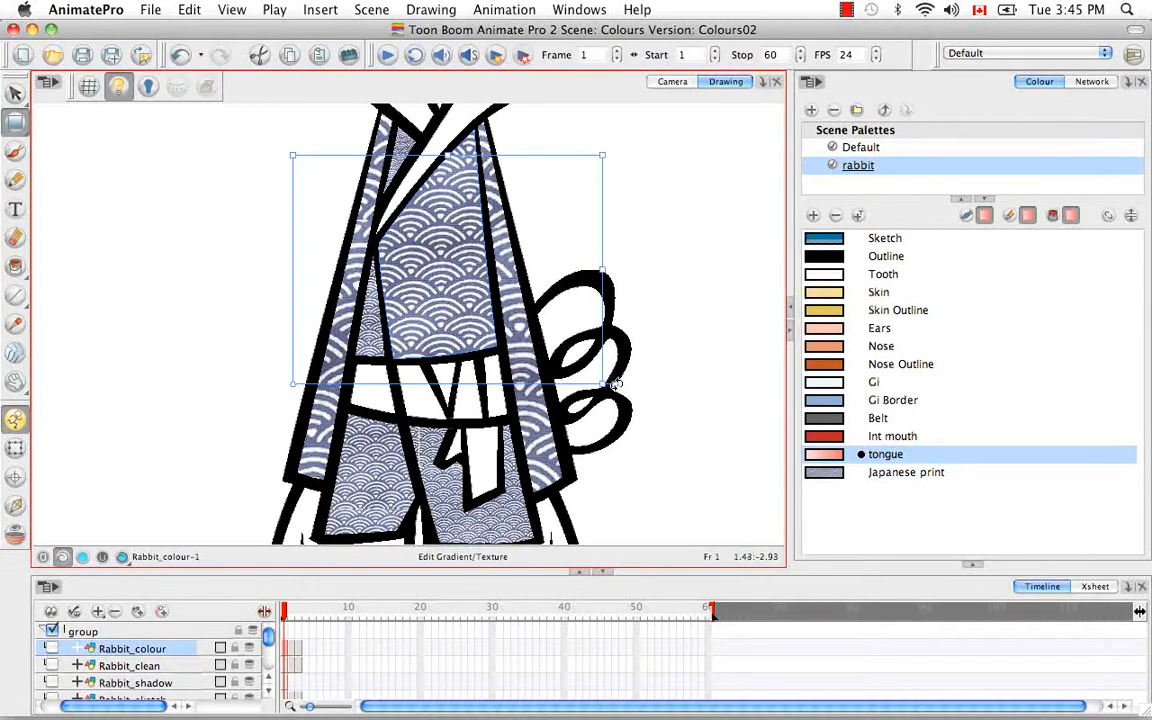
Try rotating and repositioning the Japanese print texture on the gi's body, undo the changes and deselect it
drag(614, 383, 477, 202)
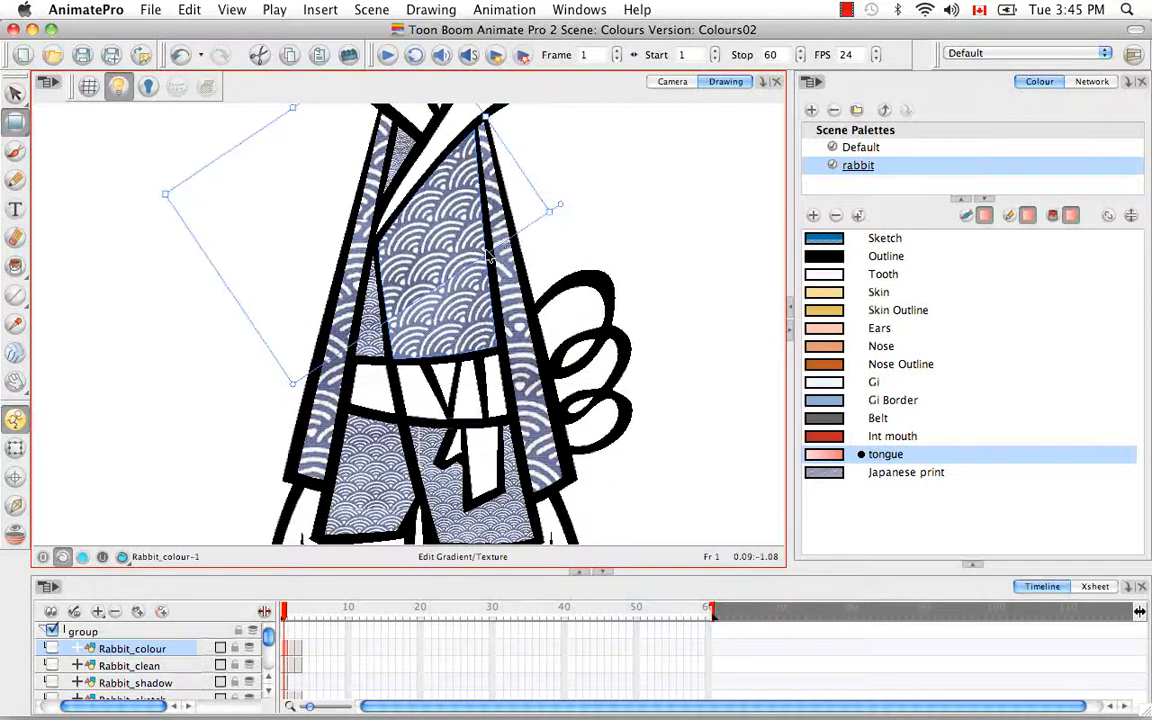
drag(291, 385, 233, 160)
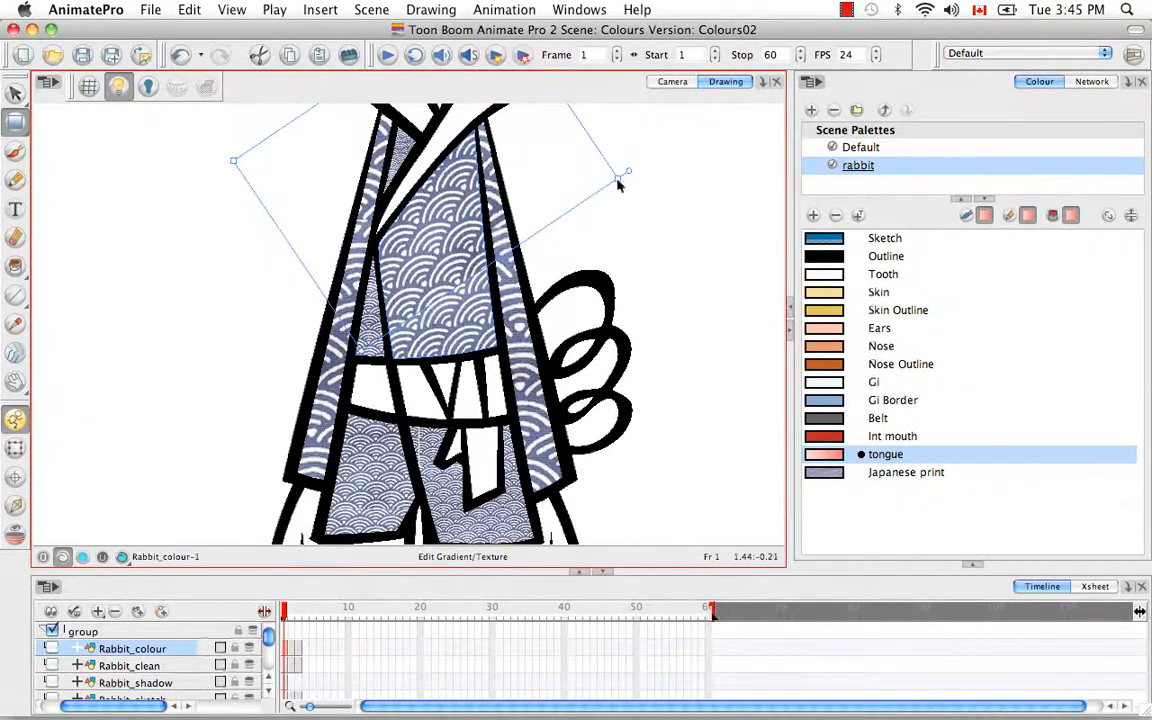
drag(617, 179, 494, 268)
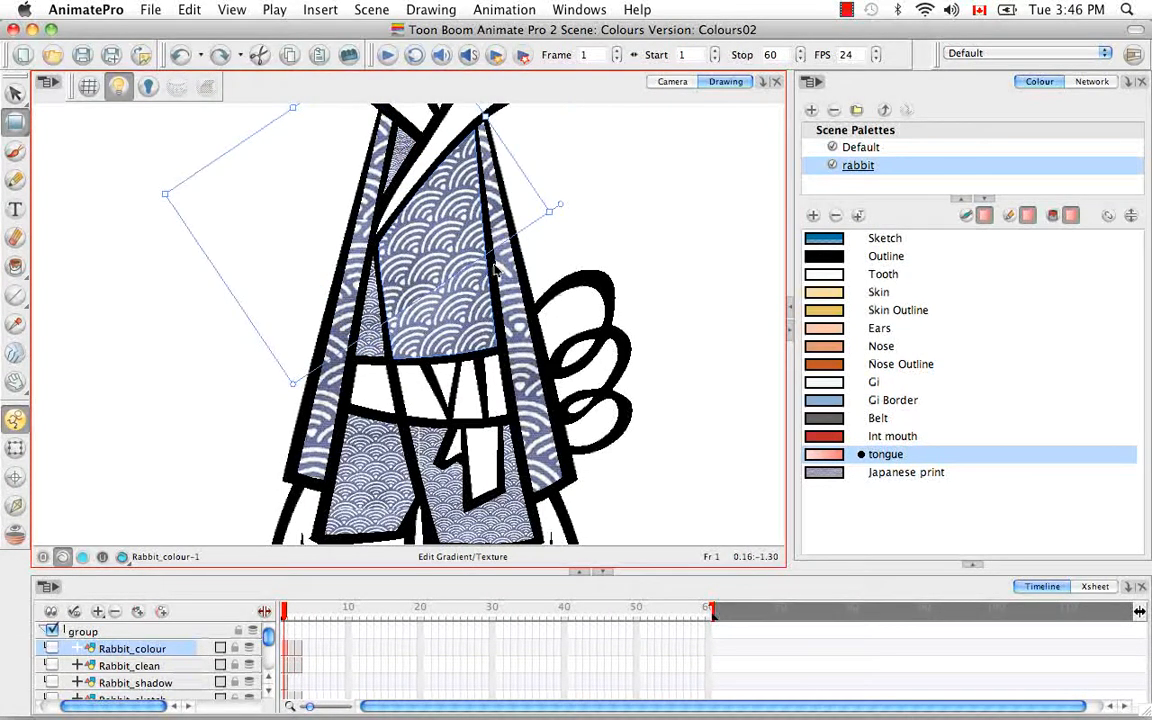
key(ctrl+z)
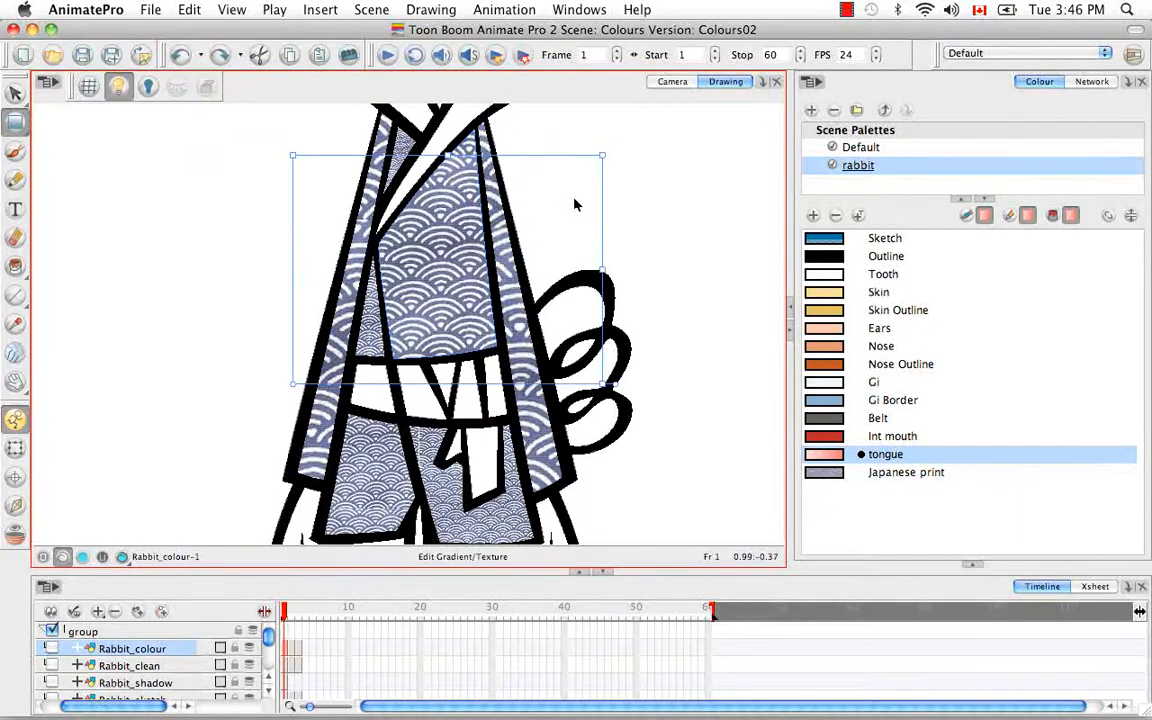
click(655, 188)
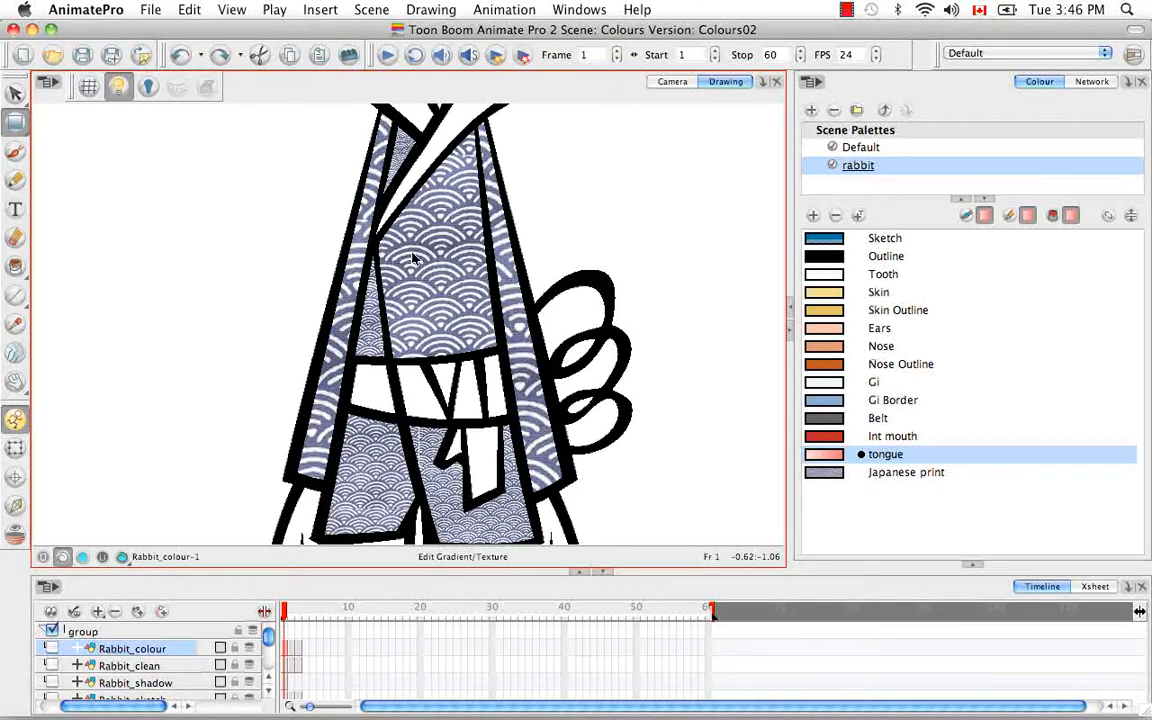
Copy the gi body's texture placement and paste it onto the narrow panel beside it, above the belt
click(413, 258)
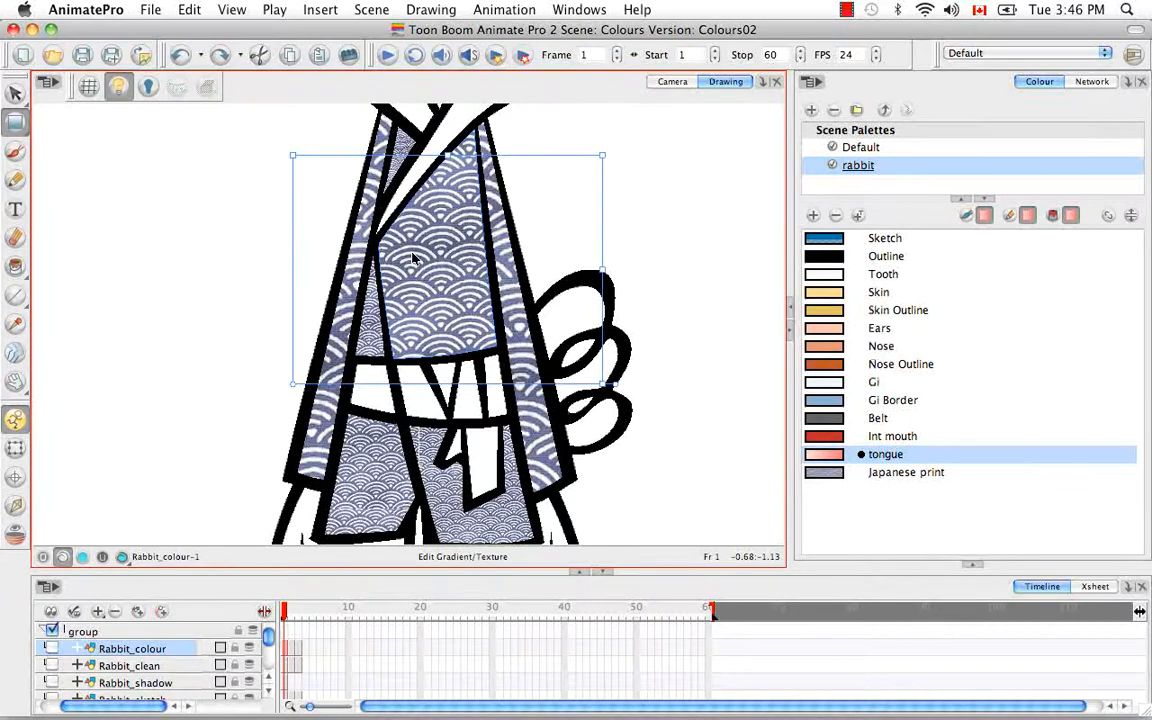
right_click(413, 258)
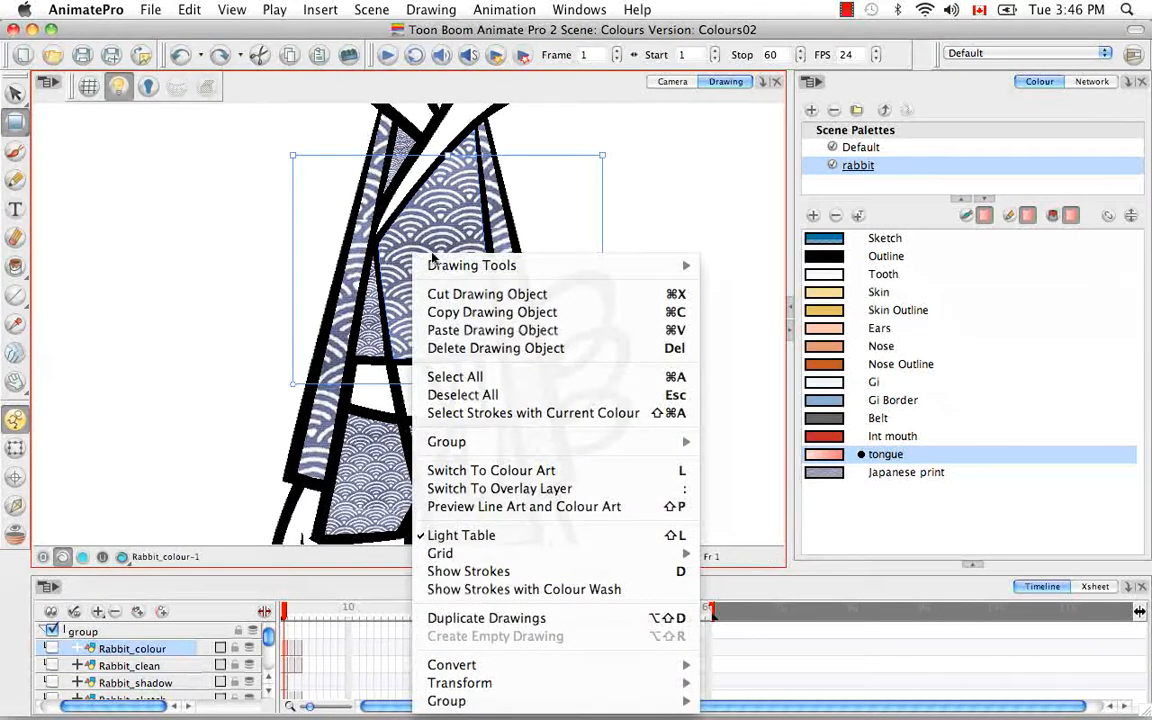
click(495, 318)
click(366, 341)
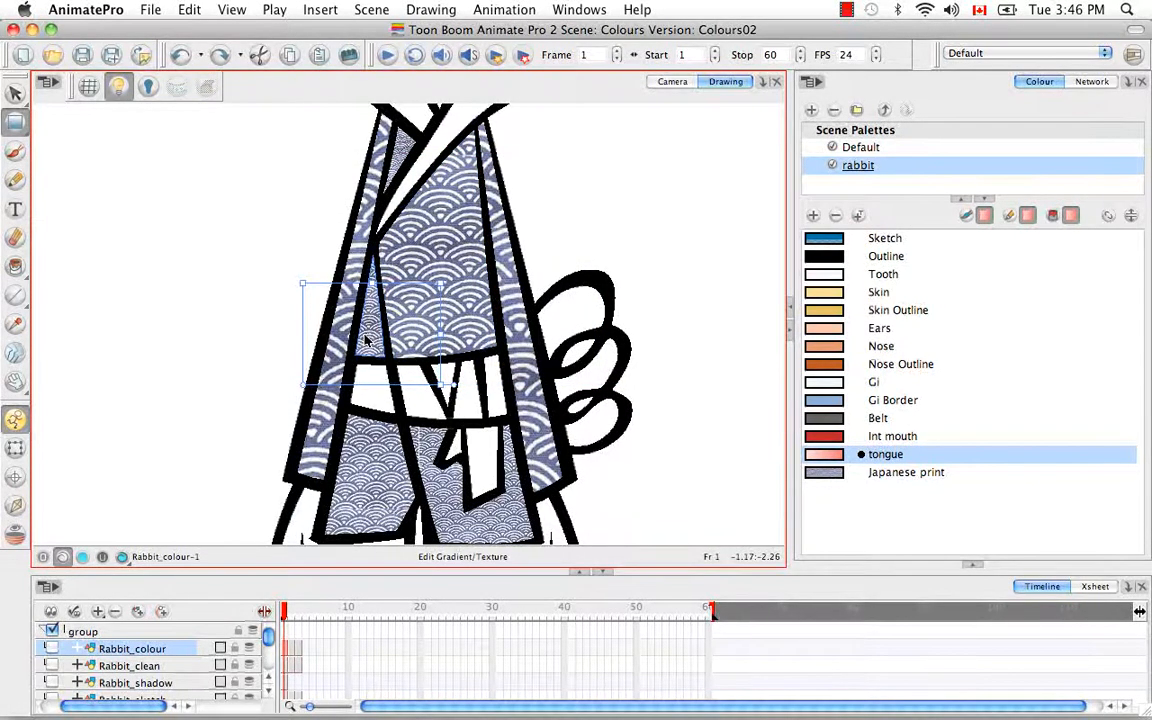
right_click(366, 341)
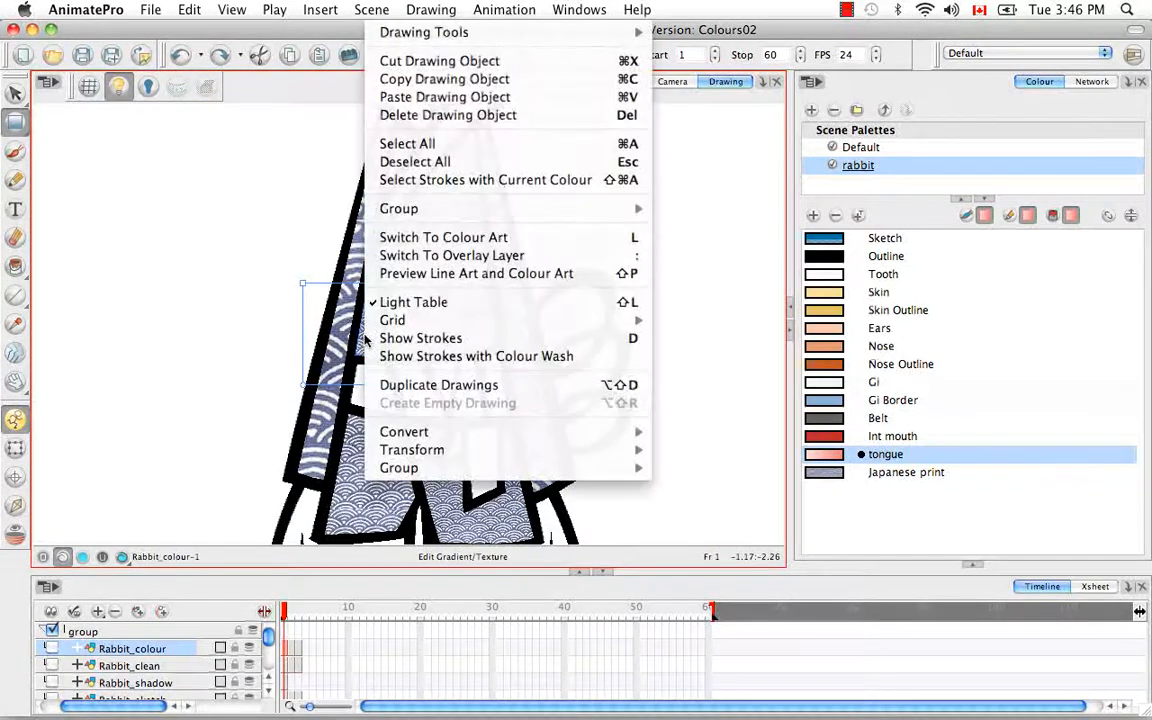
click(444, 97)
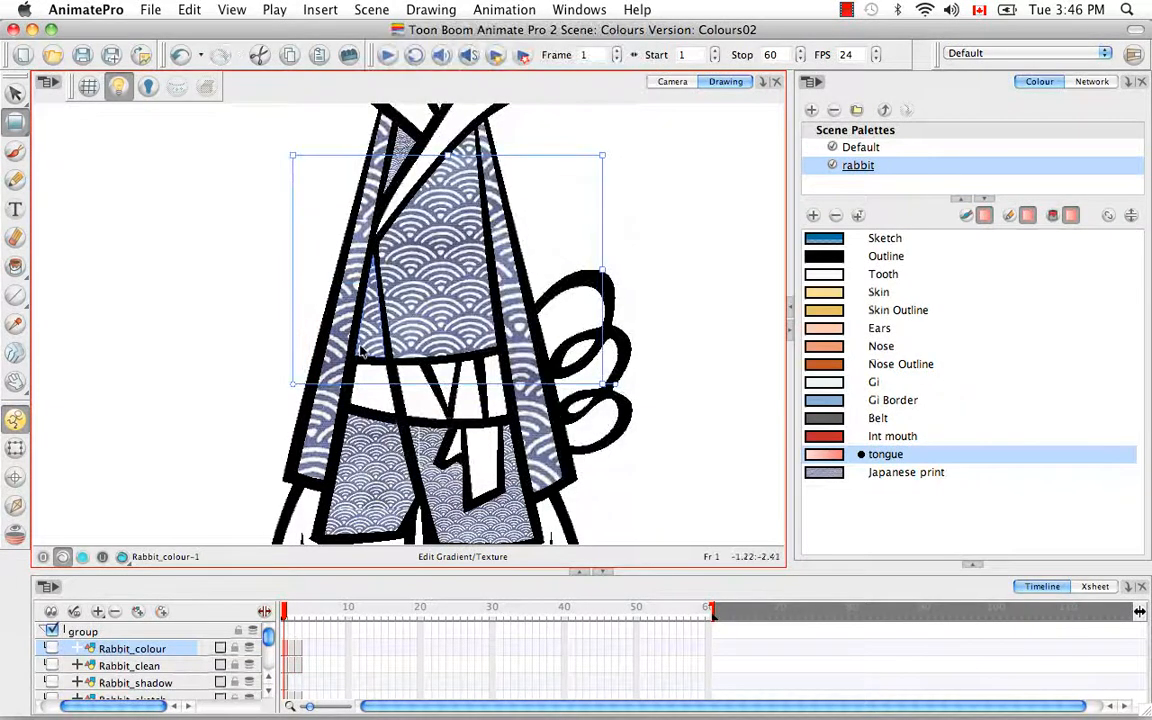
Paste the copied texture placement onto both halves of the gi's skirt below the belt
click(363, 468)
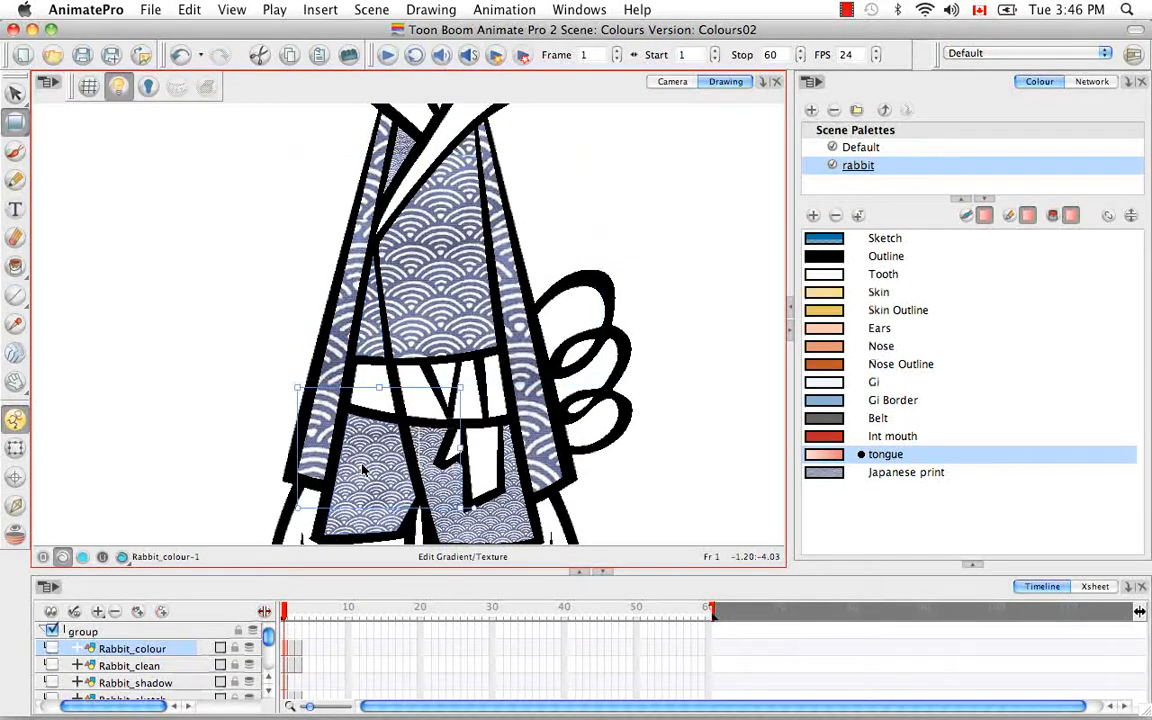
right_click(363, 468)
click(446, 95)
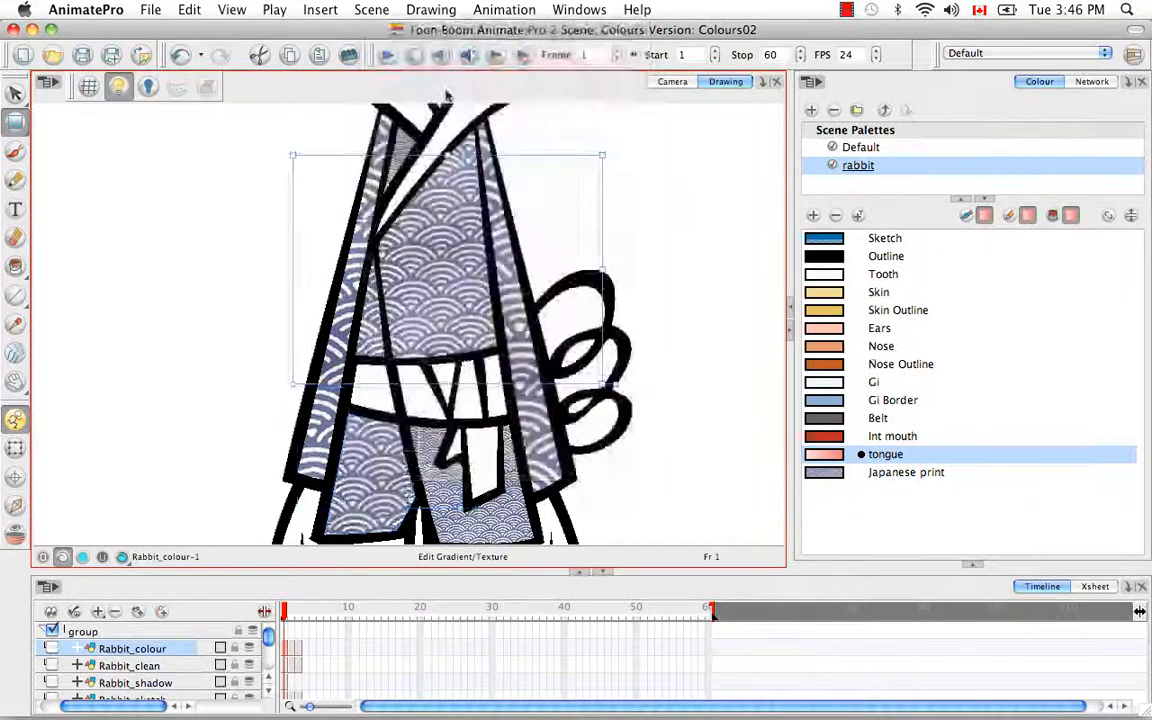
click(455, 462)
right_click(502, 513)
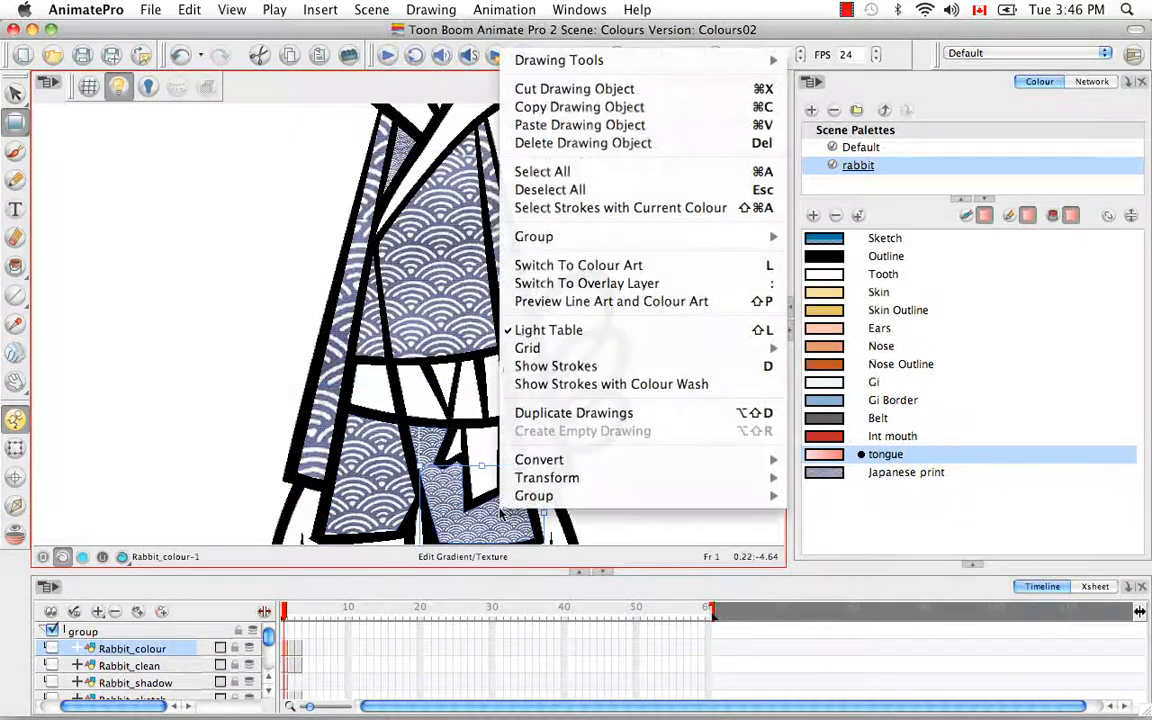
click(503, 124)
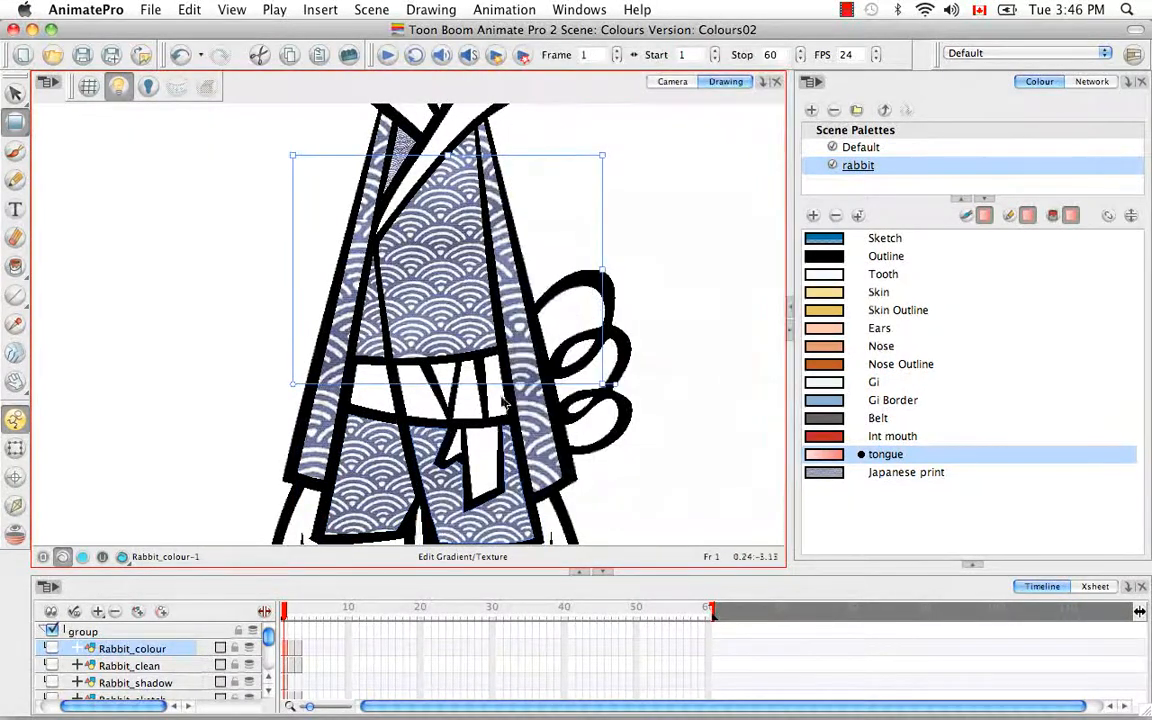
Paste the copied texture placement onto both gi sleeves and the small chest piece beneath the collar
click(470, 356)
right_click(478, 360)
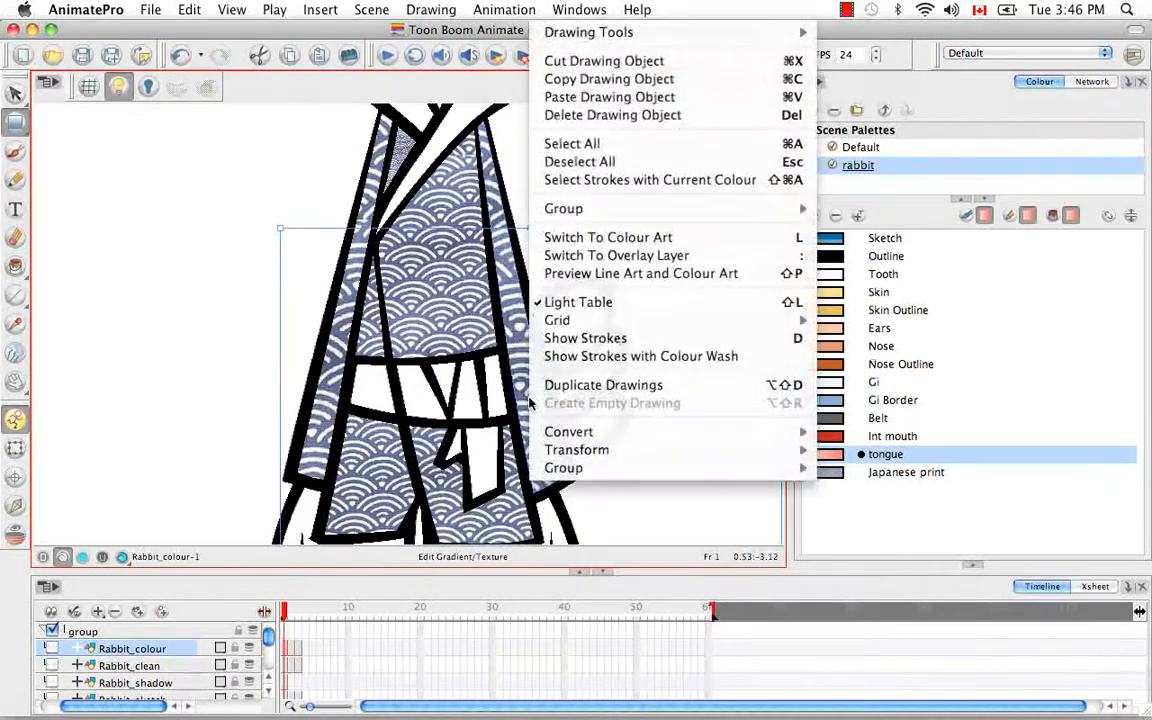
click(610, 97)
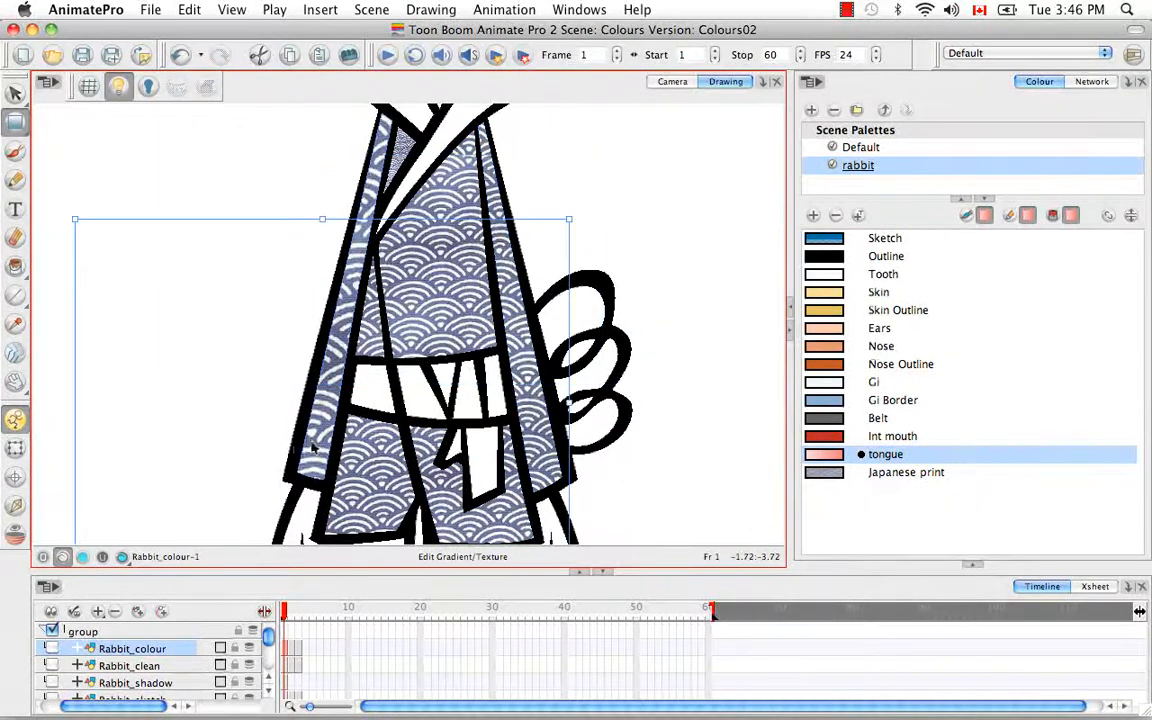
right_click(312, 448)
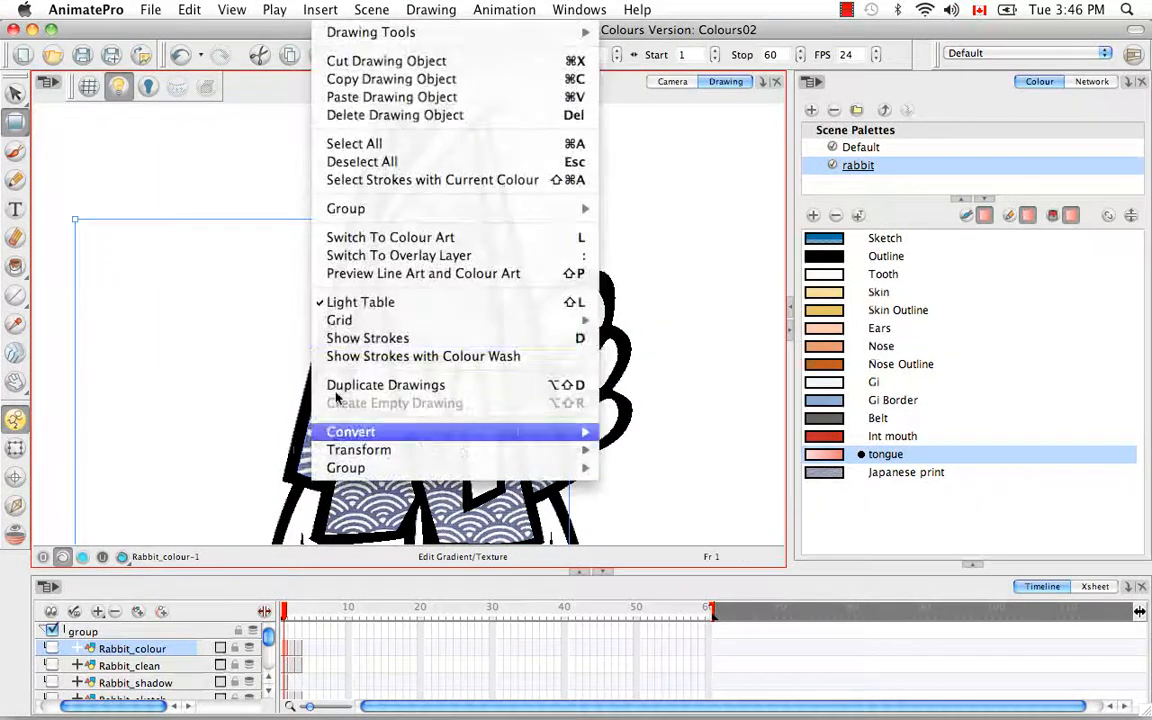
click(413, 98)
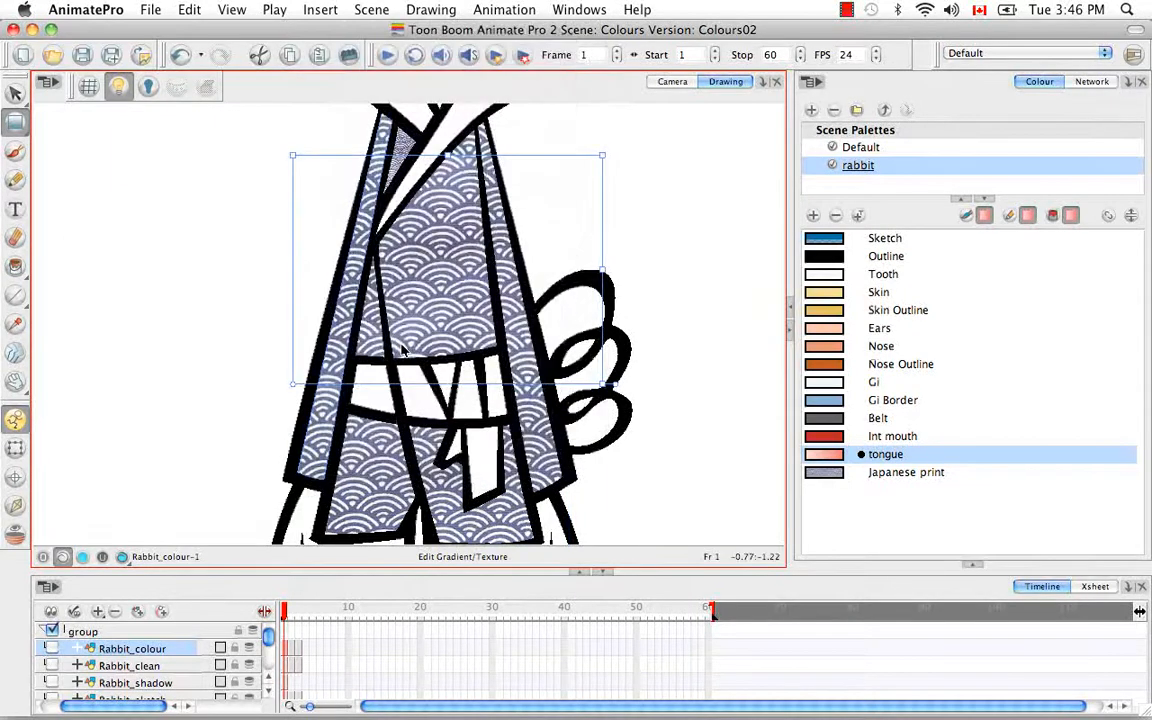
right_click(403, 141)
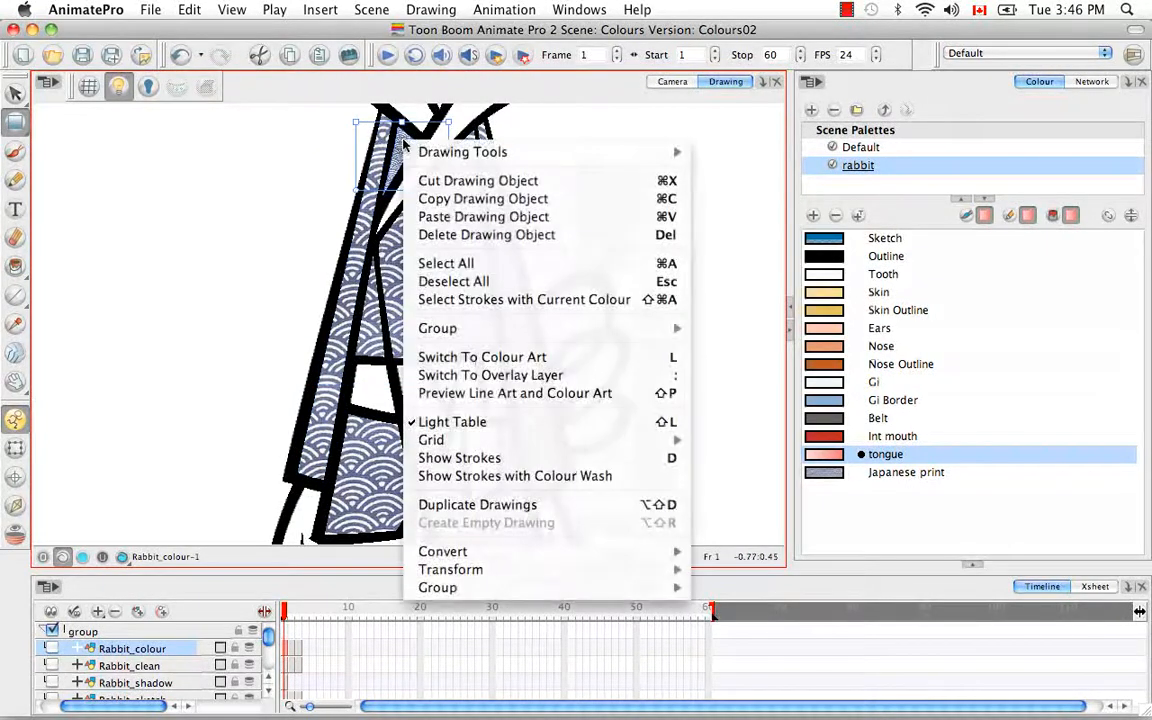
click(449, 214)
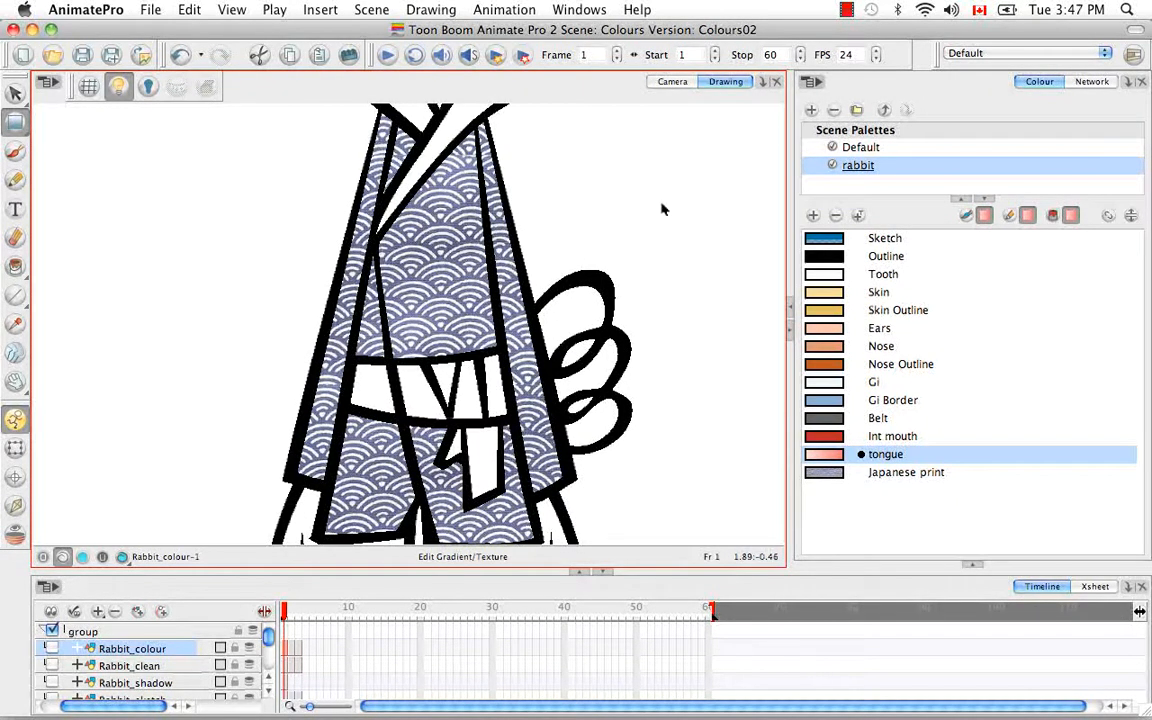
Rotate the tongue gradient inside the rabbit's right-hand ear with Edit Gradient/Texture so it runs diagonally upward
key(1)
key(1)
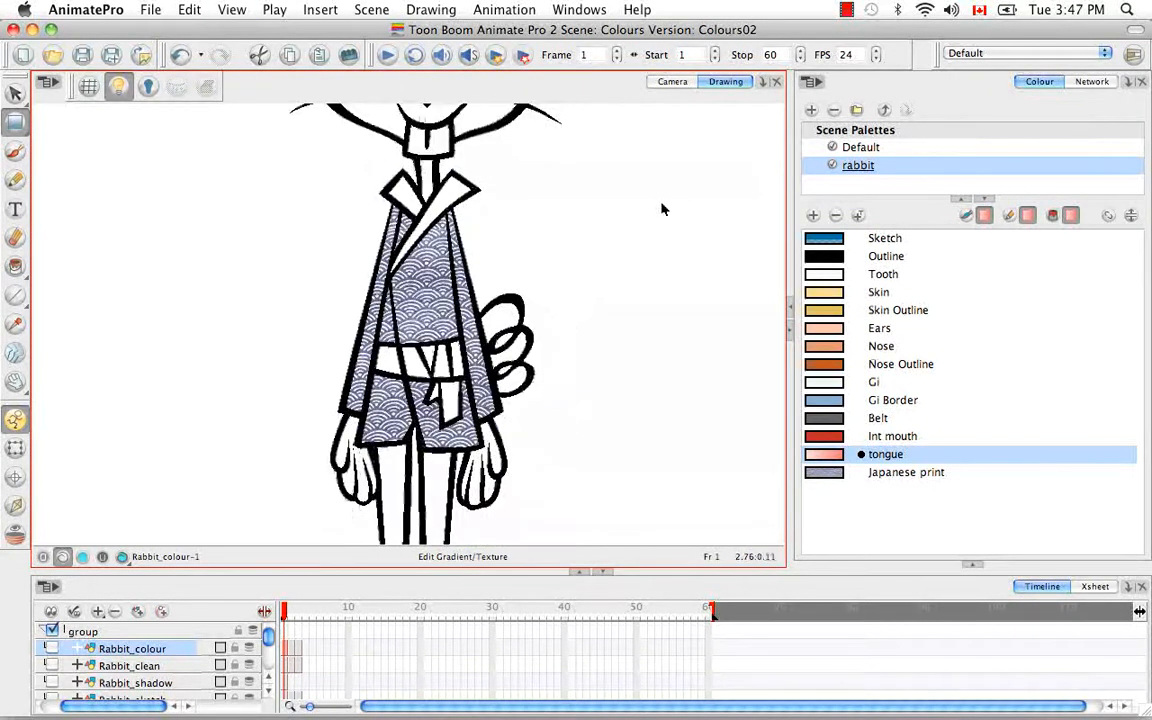
key(space)
drag(567, 175, 650, 380)
drag(646, 270, 583, 465)
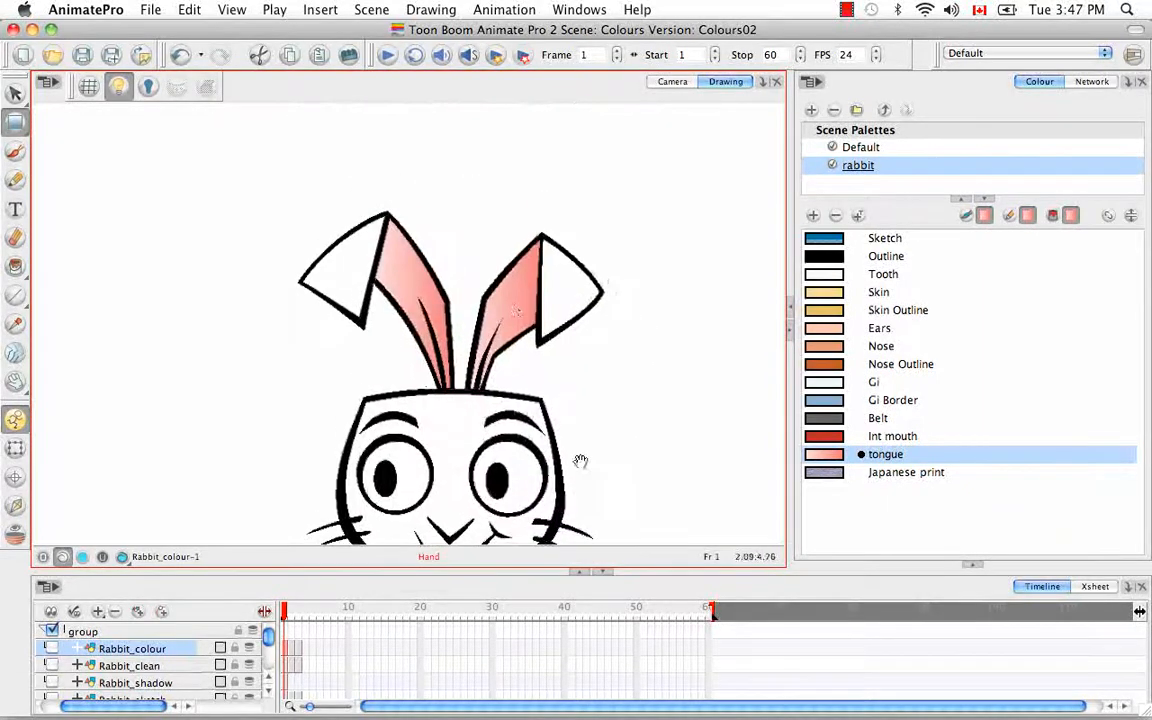
click(511, 303)
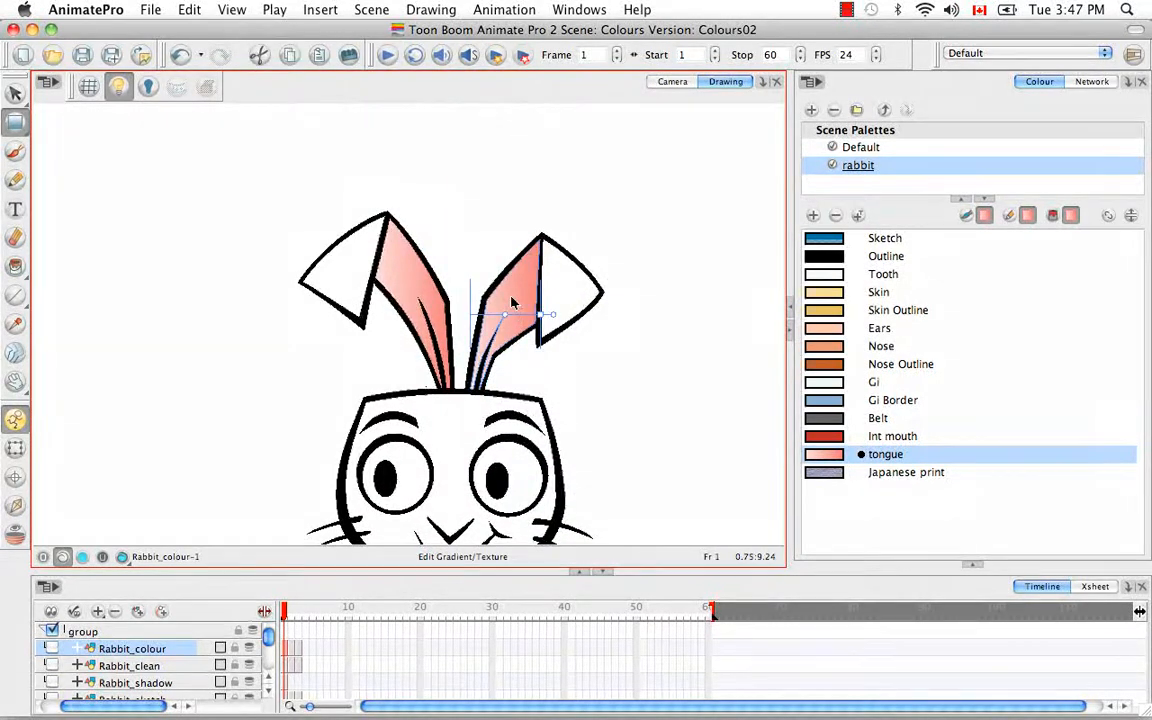
click(19, 129)
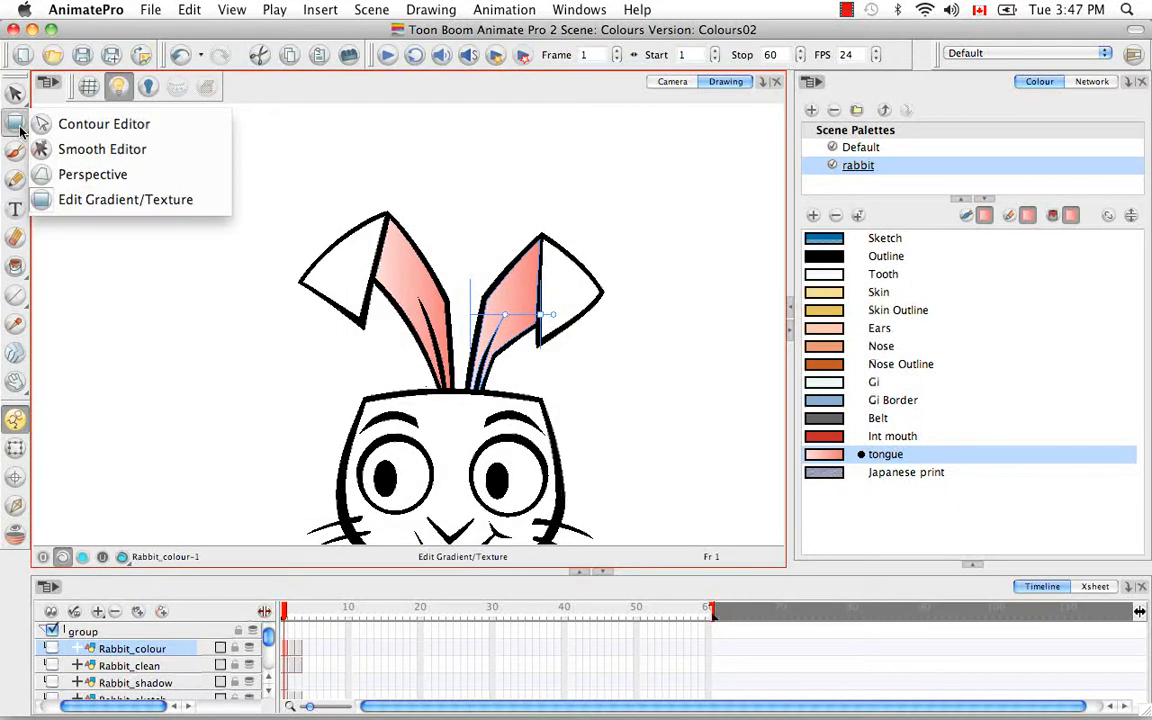
click(189, 199)
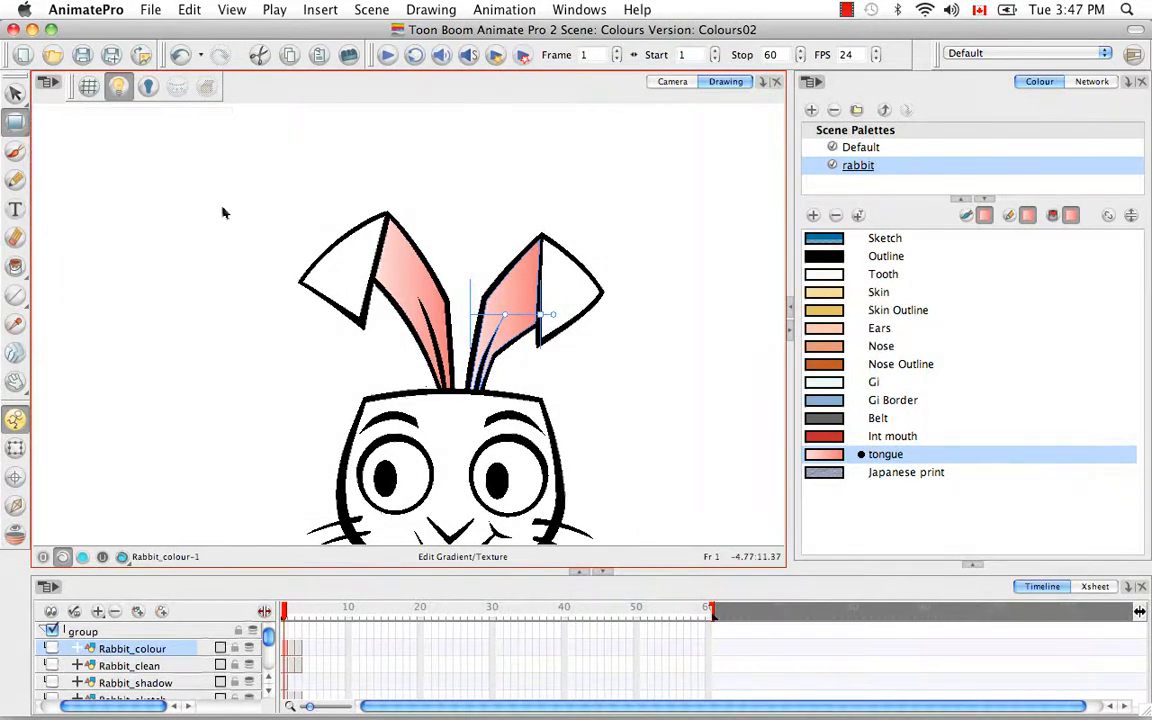
drag(555, 313, 543, 285)
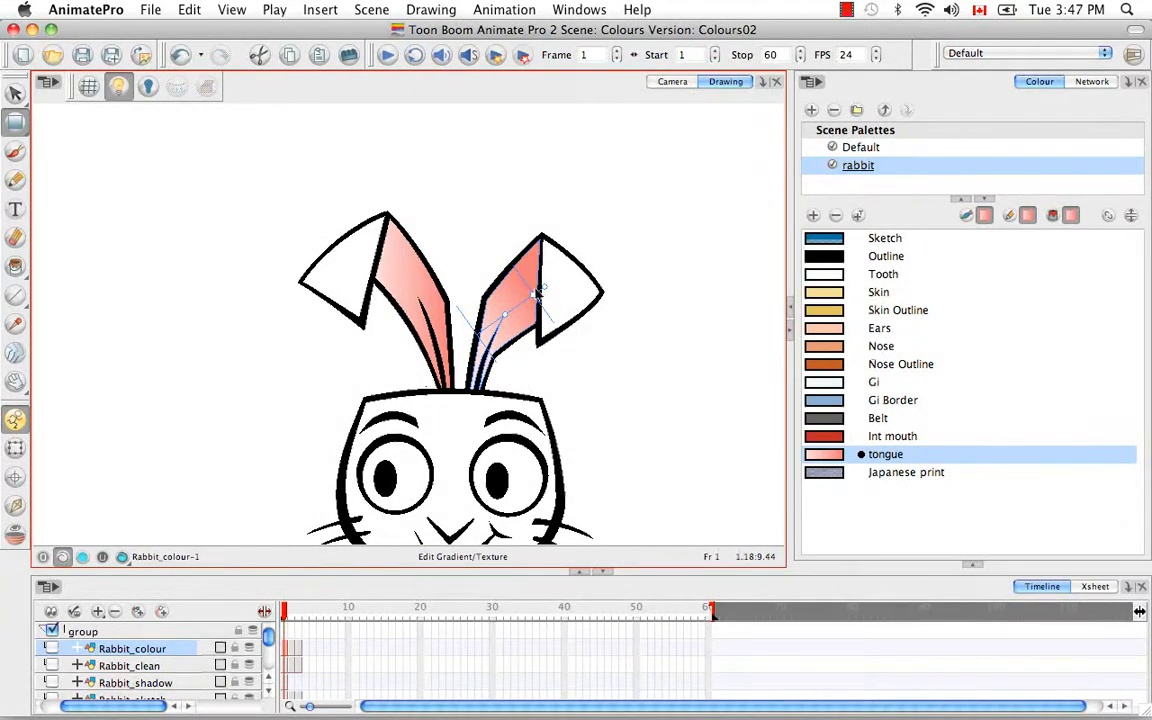
Stretch the right-hand ear's gradient well beyond the ear, and shorten it back to end near the ear's fold
drag(533, 295, 629, 228)
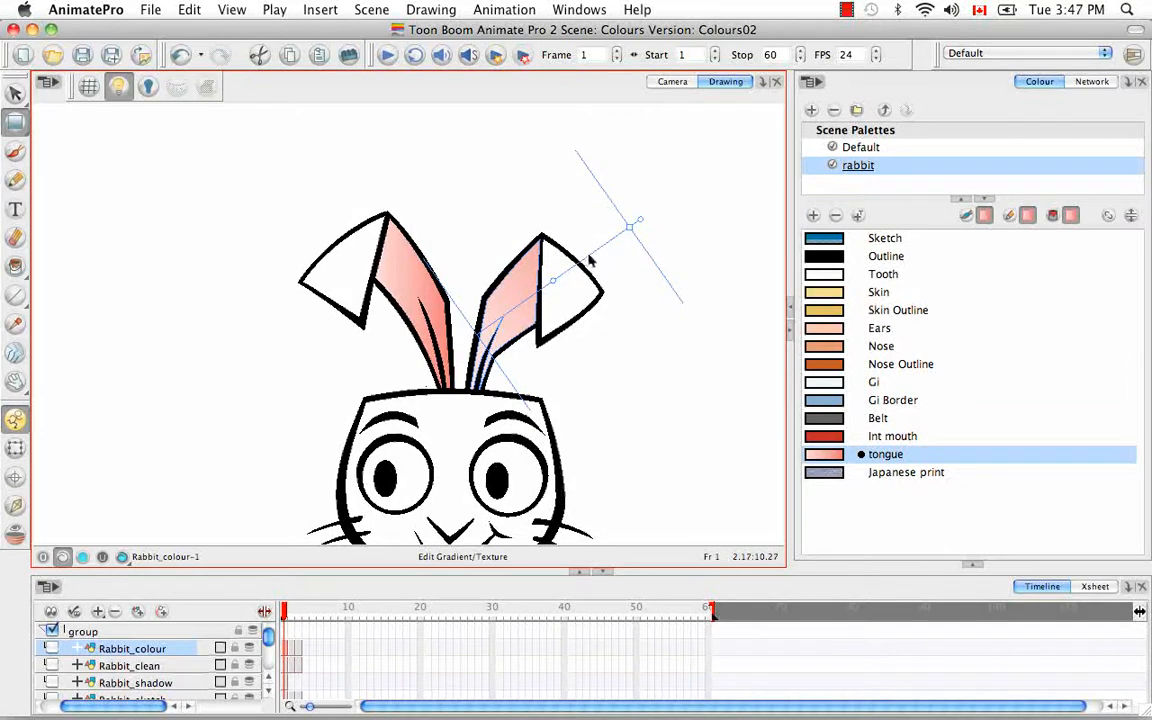
click(583, 343)
click(511, 308)
drag(628, 228, 538, 288)
Copy the right-hand ear's gradient placement and paste it onto the inside of the left-hand ear
right_click(538, 288)
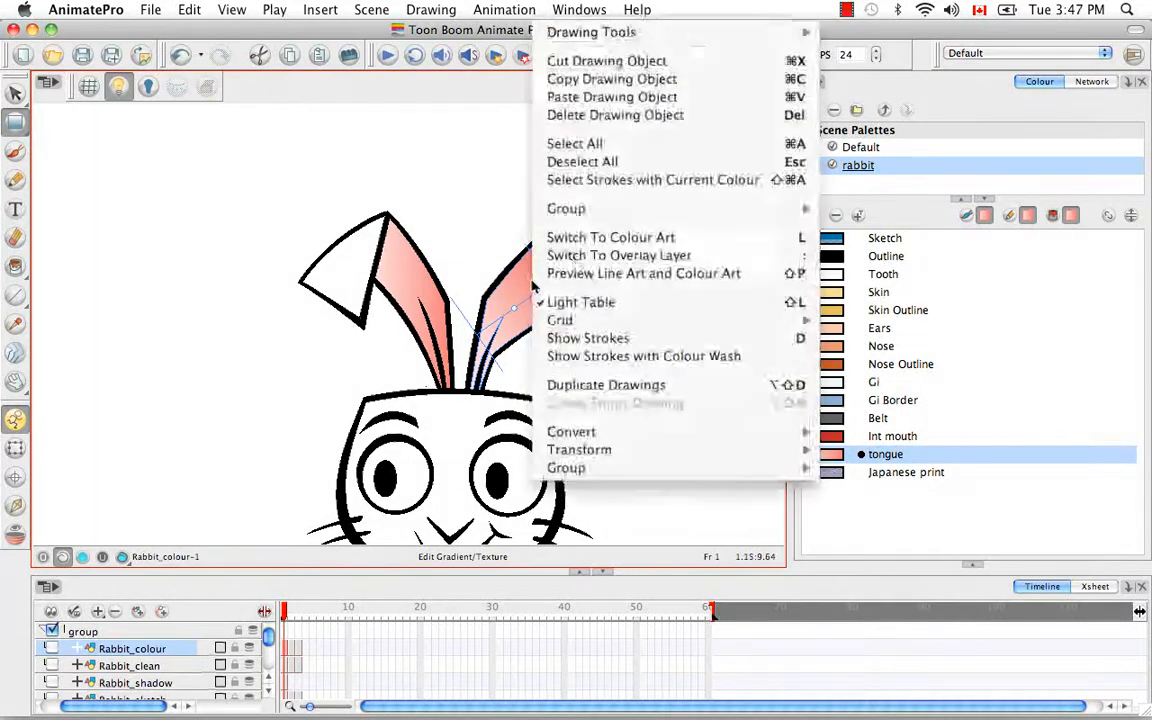
click(560, 78)
right_click(399, 287)
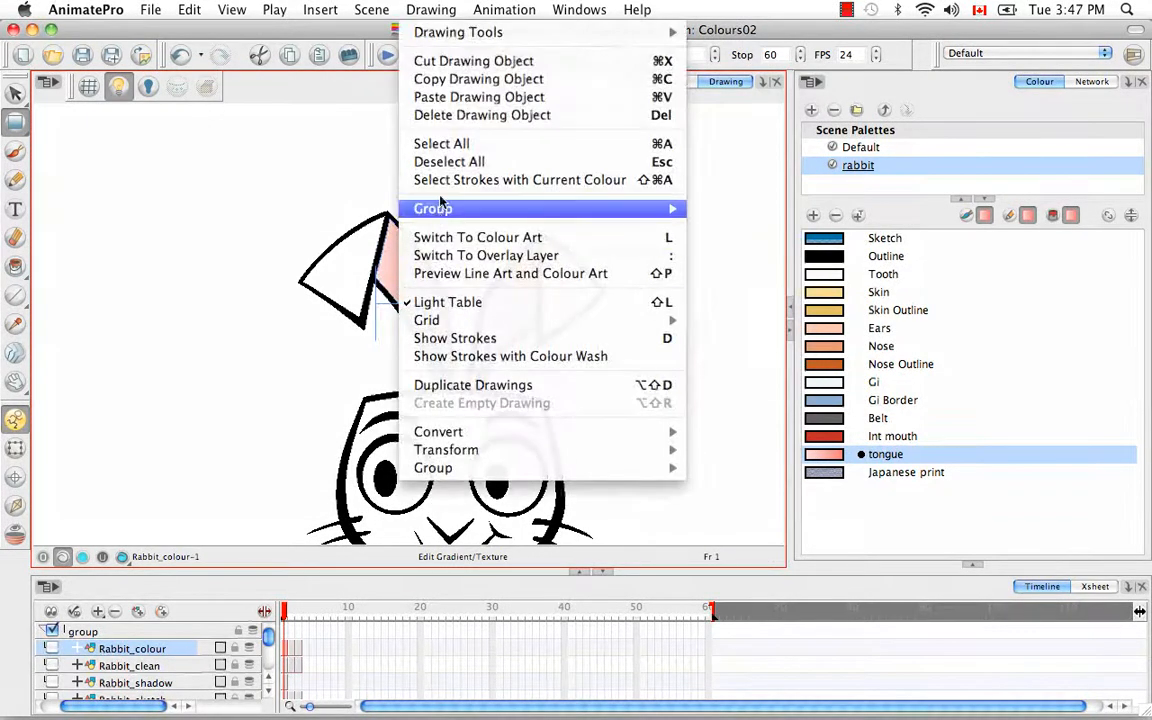
click(451, 97)
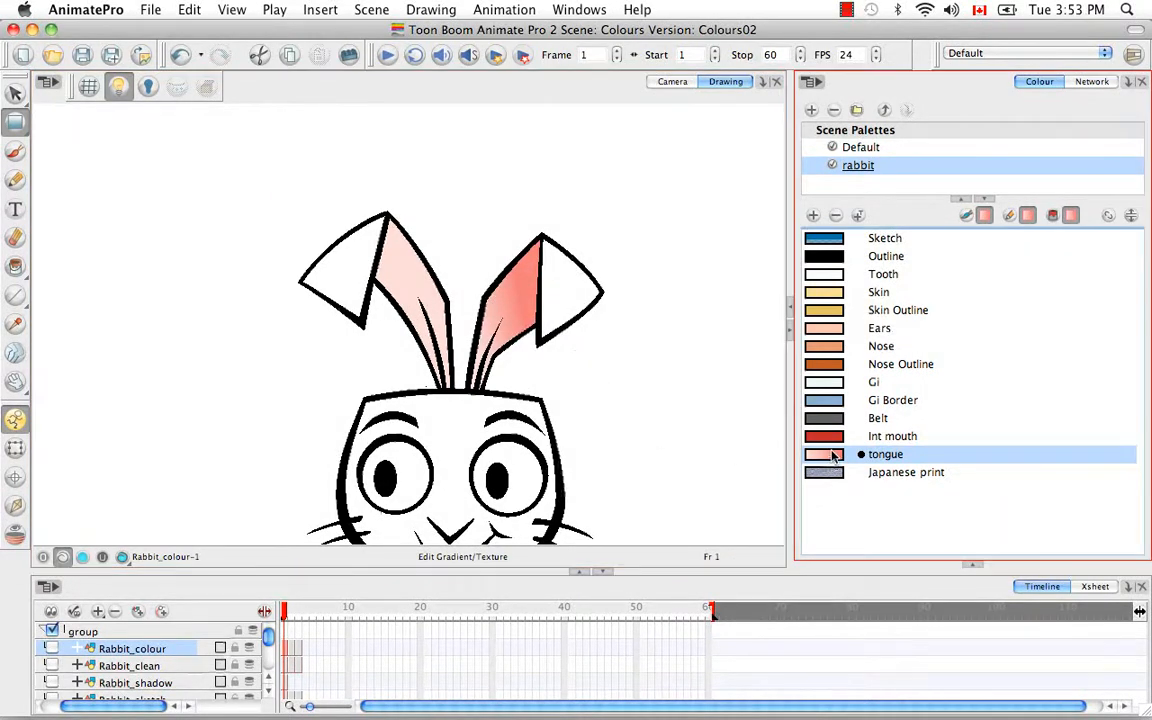
Change the tongue swatch's gradient type from linear to radial in the rabbit palette
double_click(824, 454)
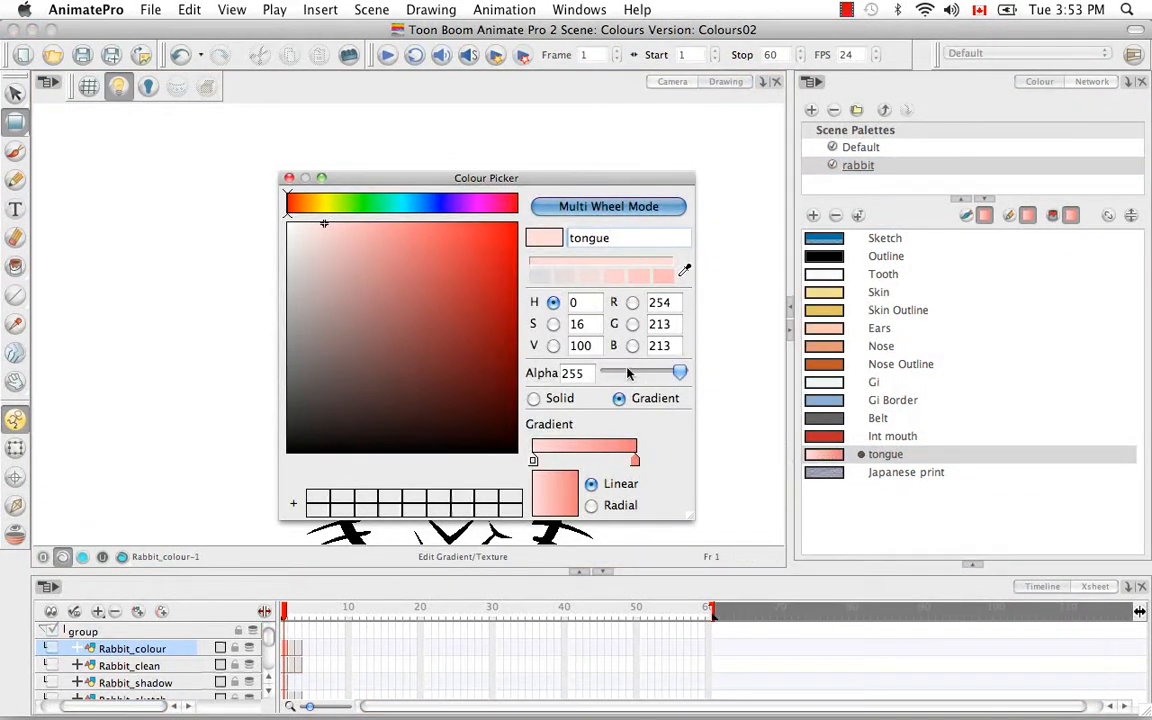
click(591, 507)
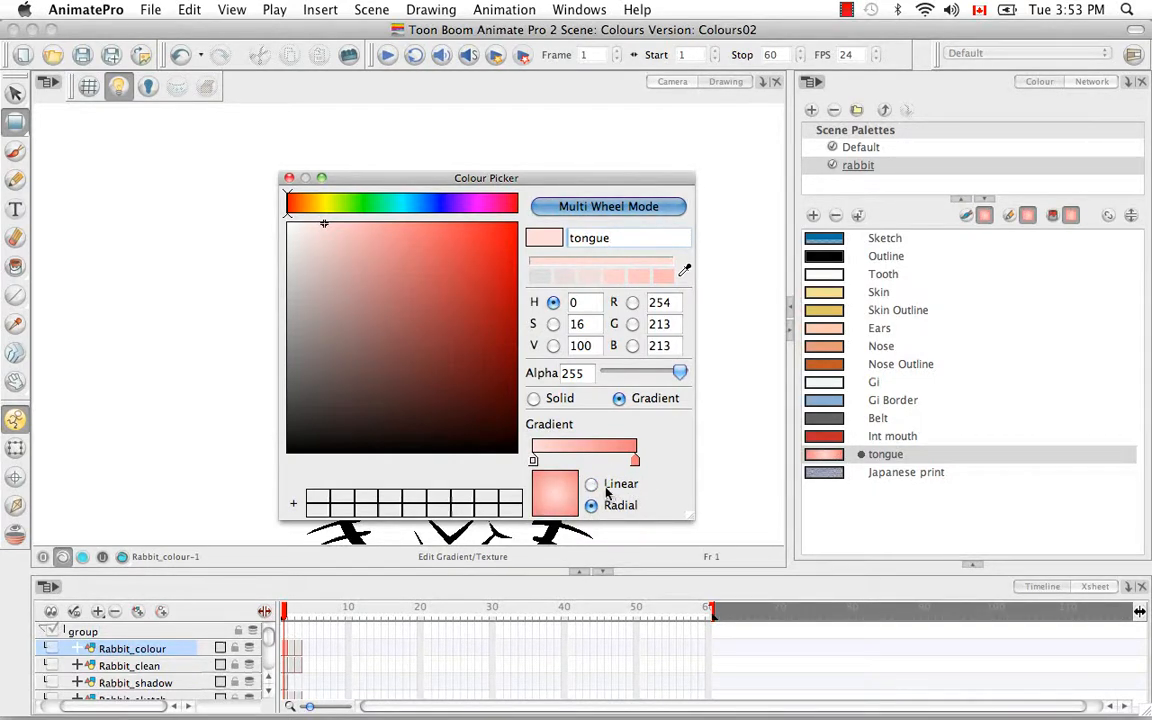
click(289, 179)
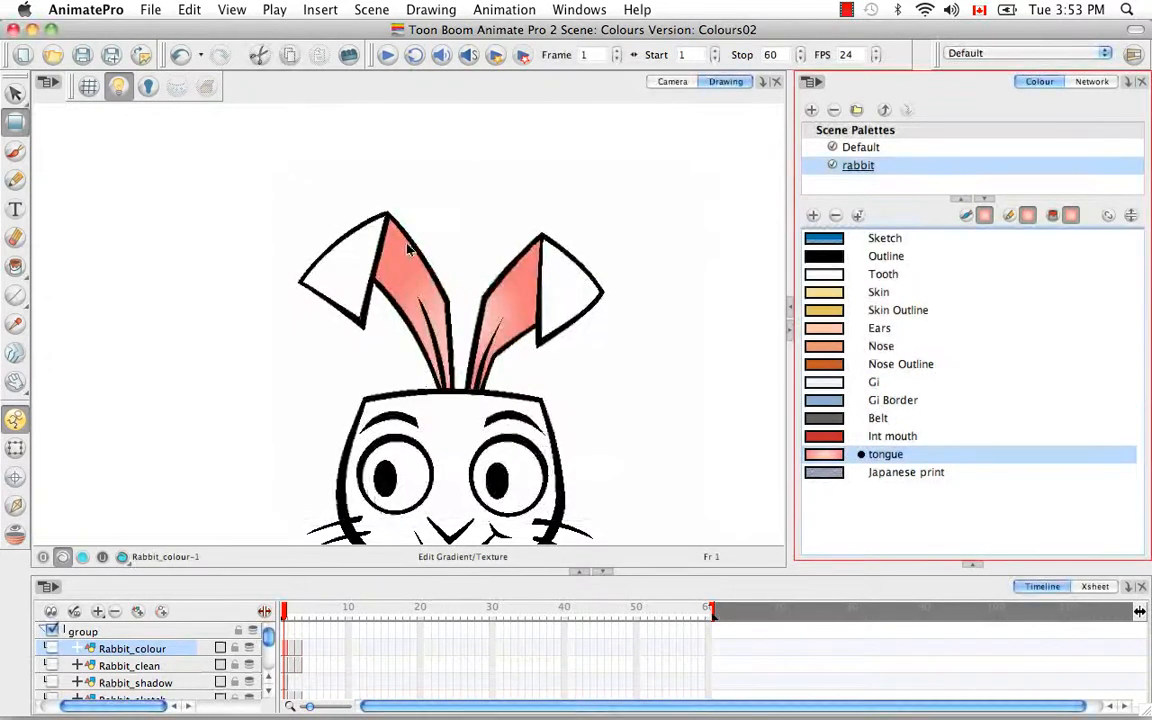
Enlarge the radial gradient in the rabbit's right-hand ear to reach past the fold and rotate it with Edit Gradient/Texture
click(516, 308)
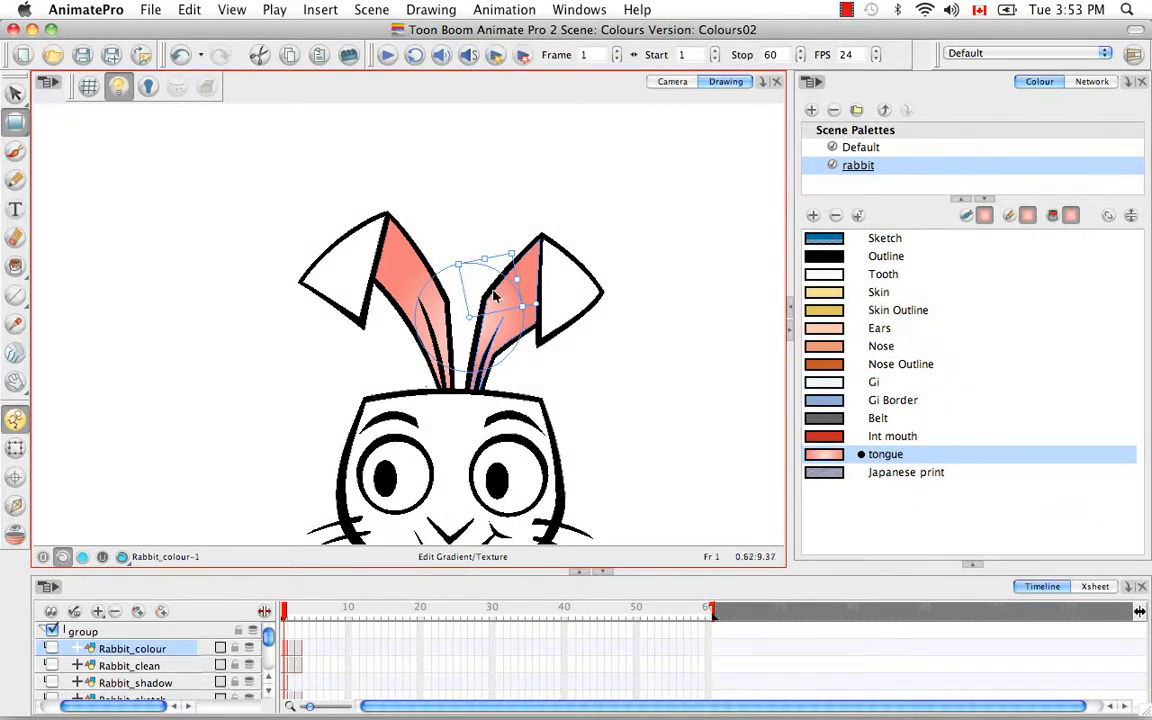
drag(458, 263, 402, 199)
drag(522, 305, 578, 294)
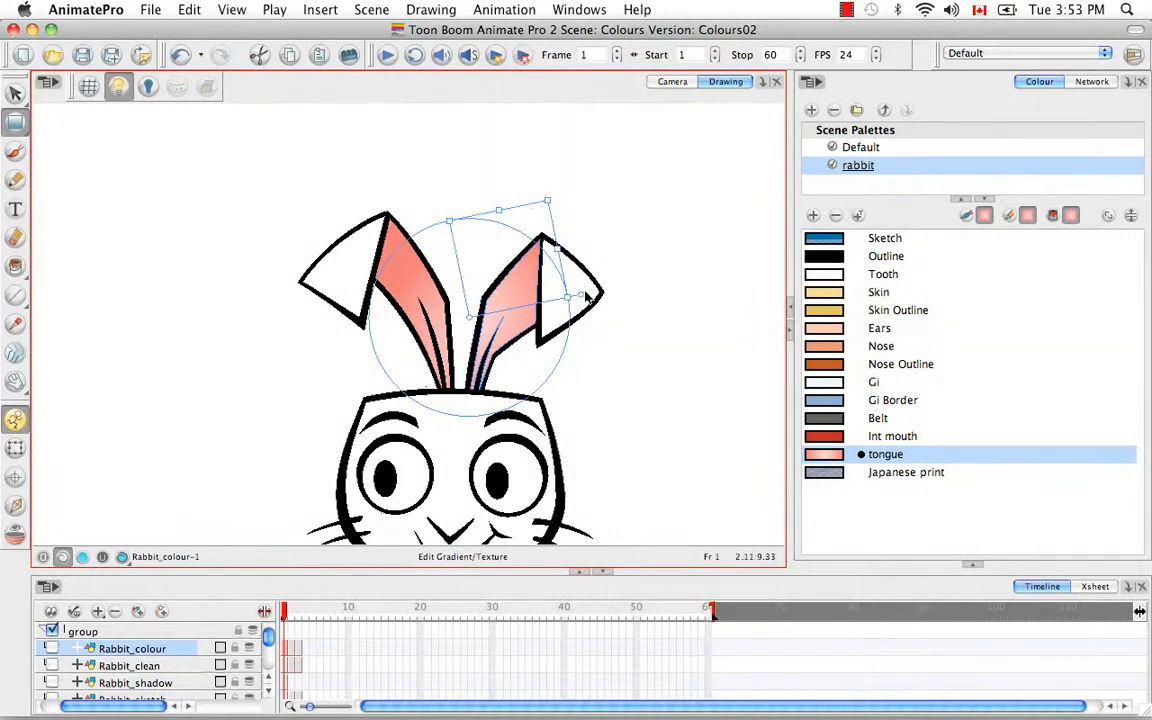
drag(582, 295, 504, 192)
click(606, 214)
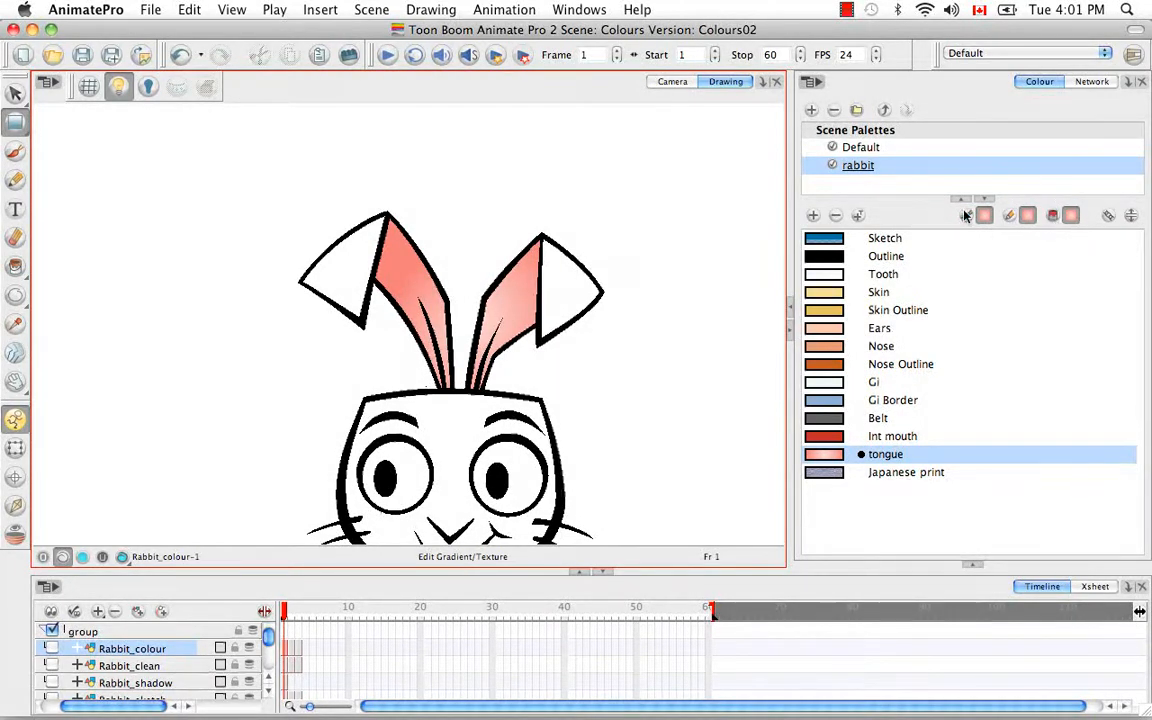
Set the linked brush, pencil and paint colours to Skin, Nose, Nose Outline, Outline and Ears in turn
click(831, 295)
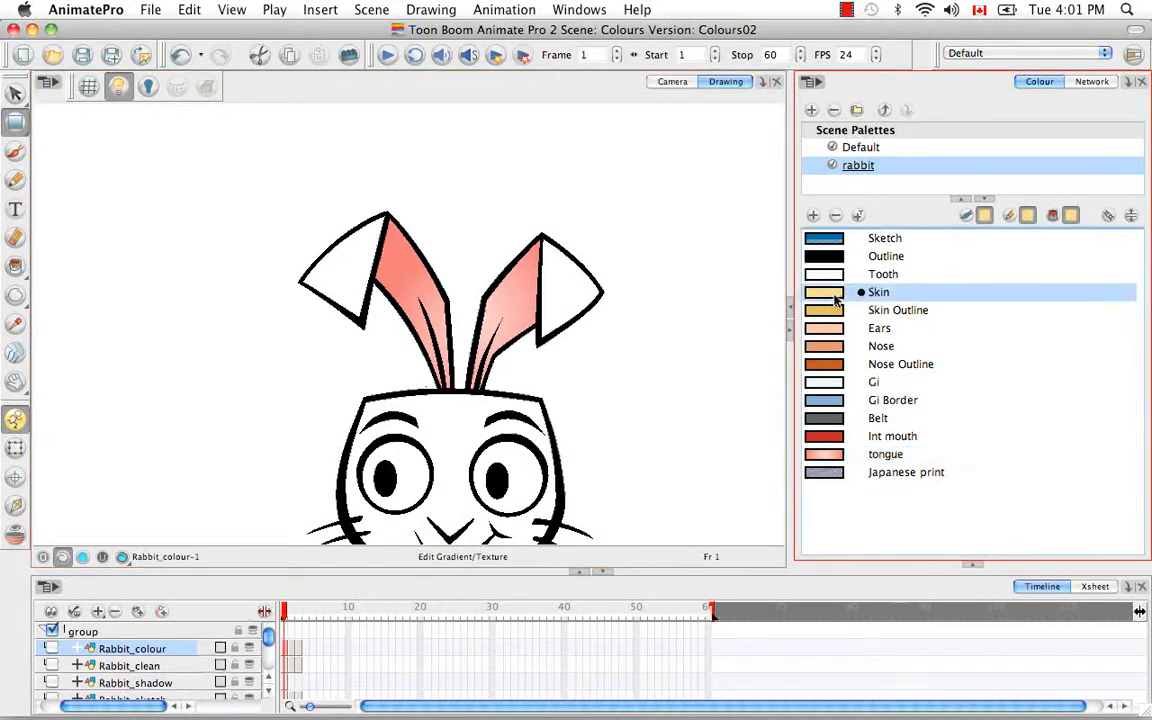
click(829, 347)
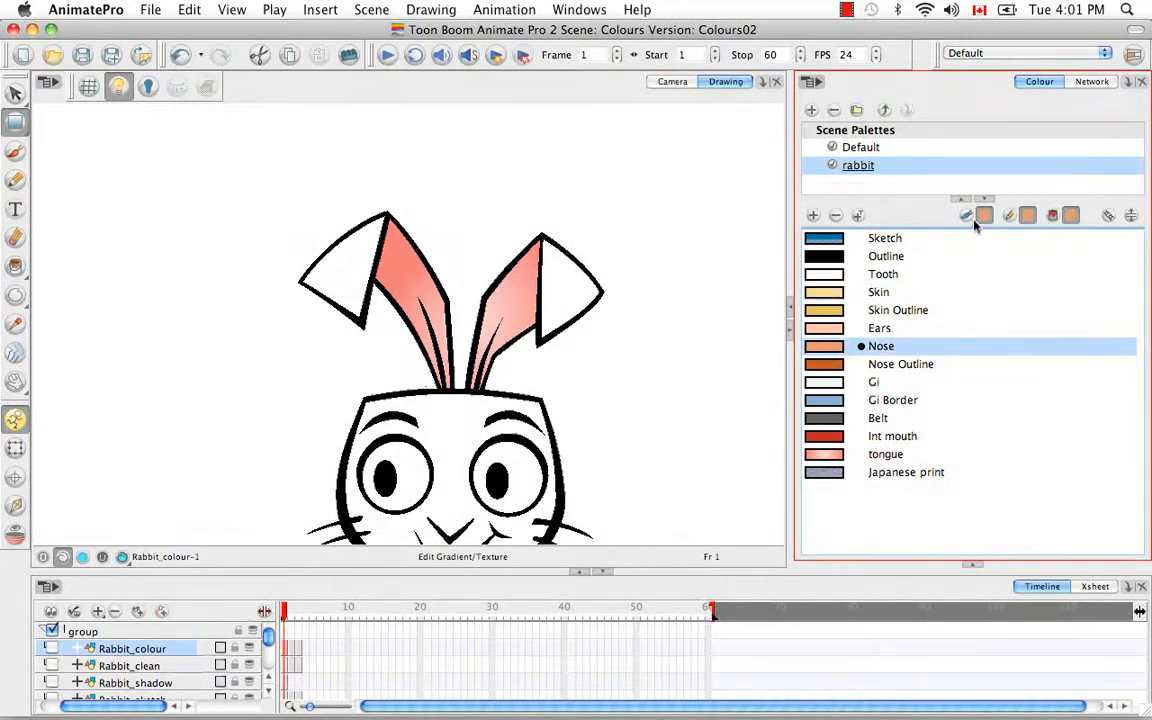
click(829, 365)
click(831, 258)
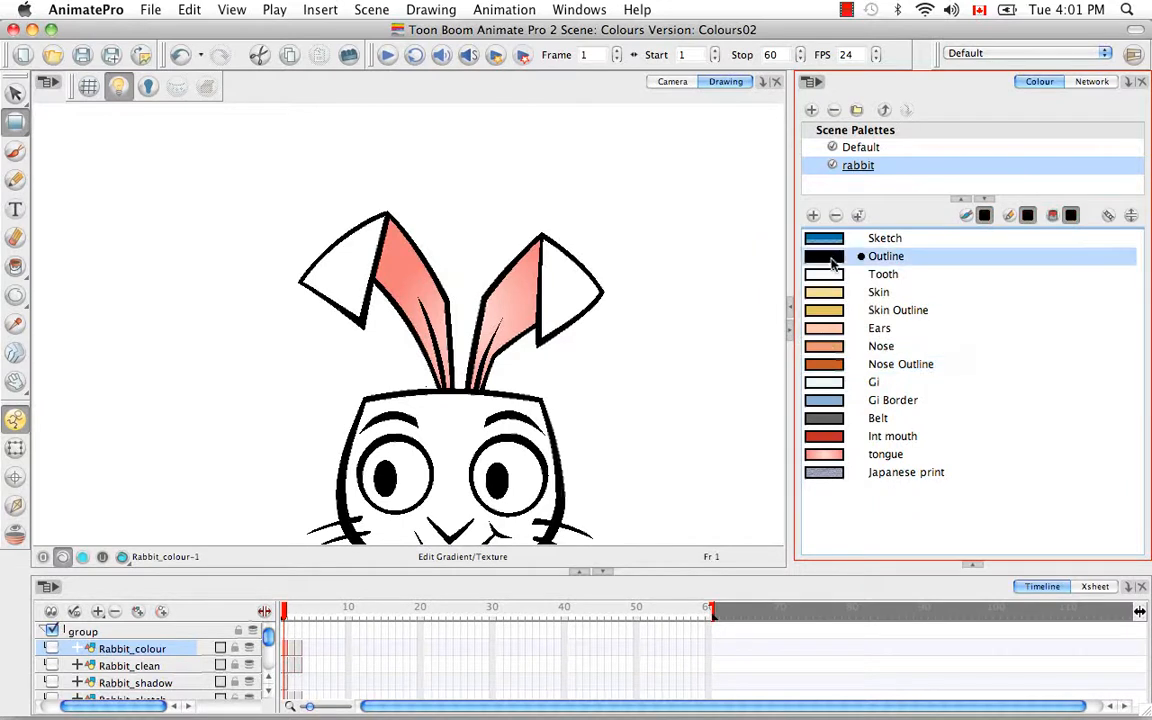
click(826, 330)
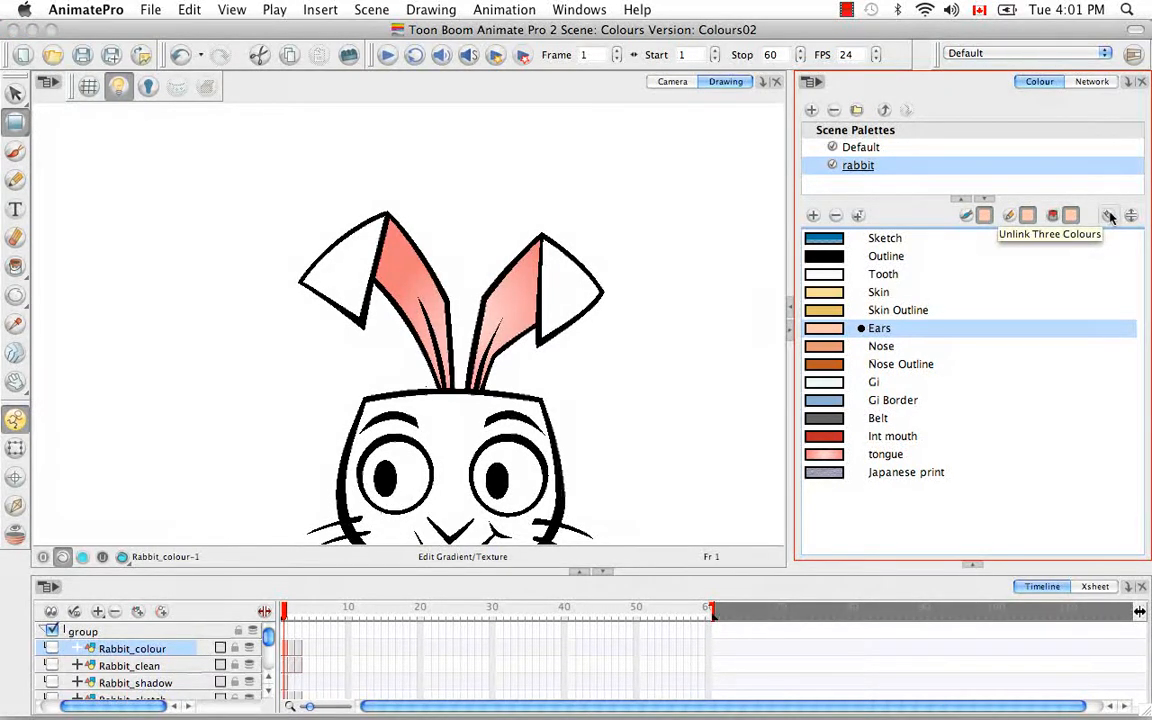
Unlink the three tool colours and assign Outline to the brush, Gi Border to the pencil and Skin to the paint tool
click(1110, 216)
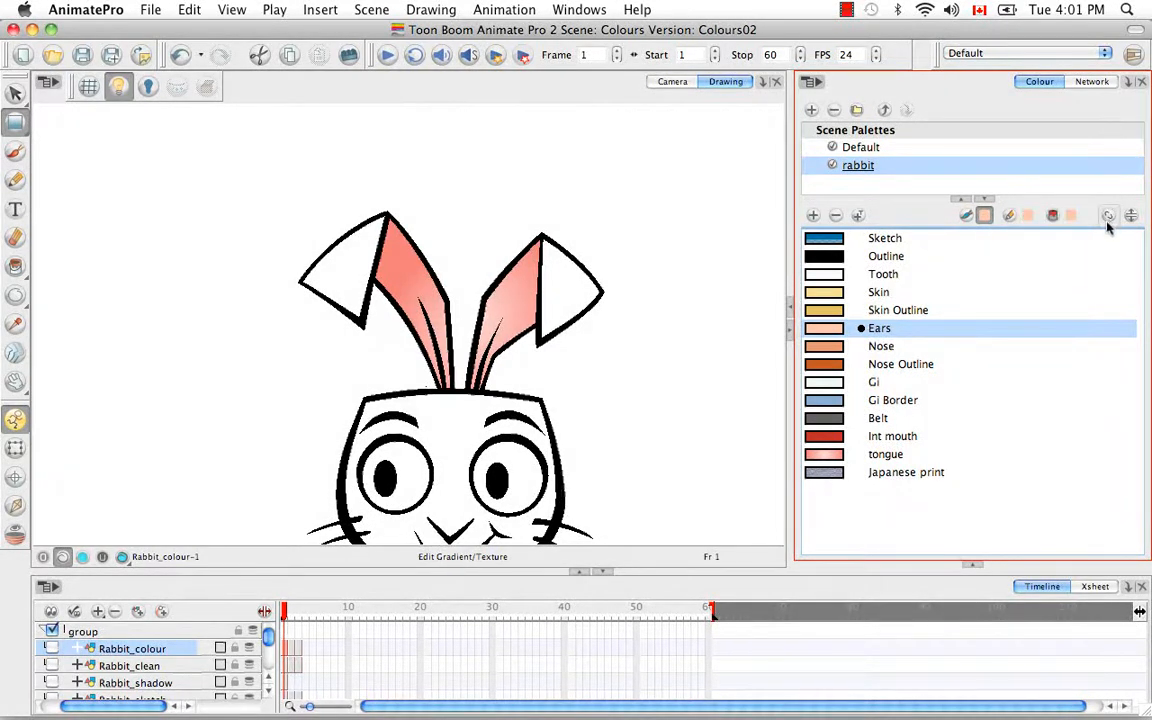
click(1071, 215)
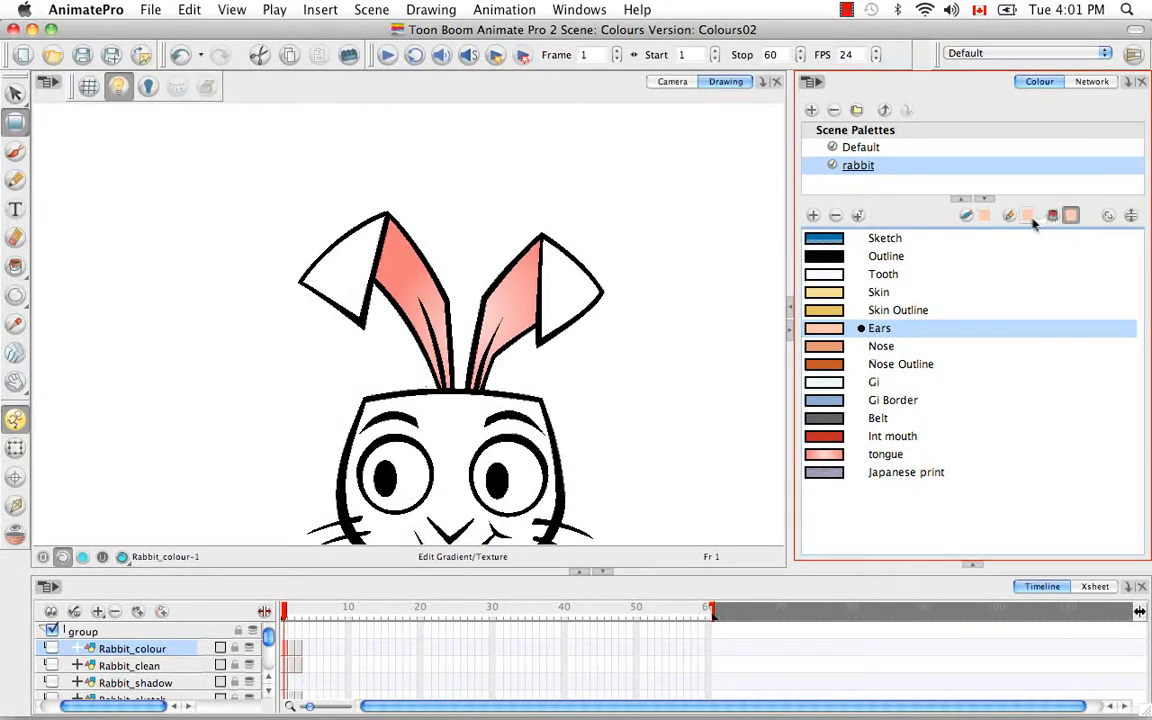
click(984, 215)
click(846, 257)
click(1027, 215)
click(828, 400)
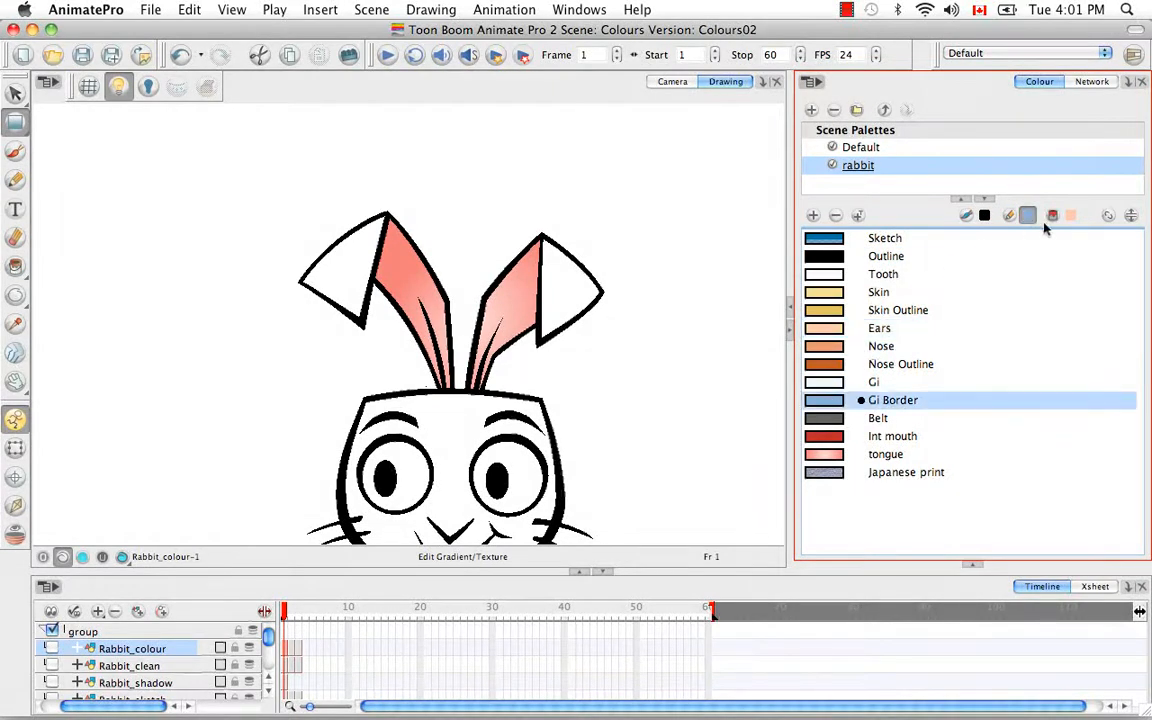
click(866, 328)
click(866, 294)
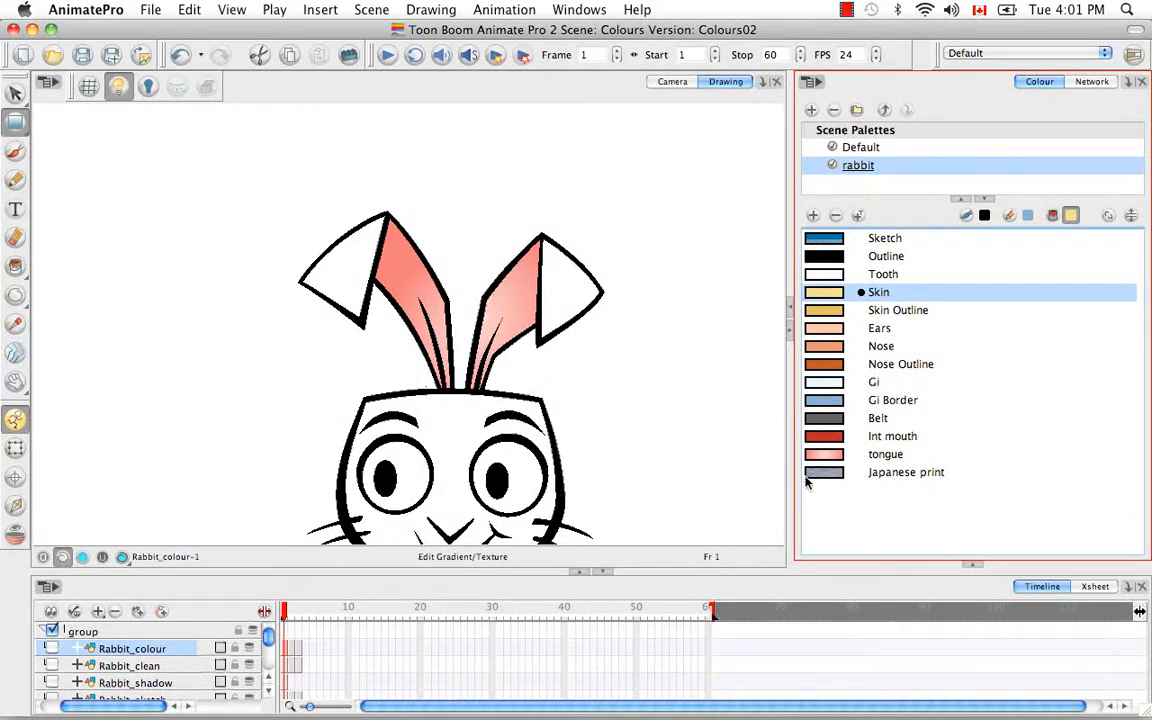
Draw an ellipse in the blank area beside the rabbit's left-hand ear and fill it with the Skin paint colour
click(17, 296)
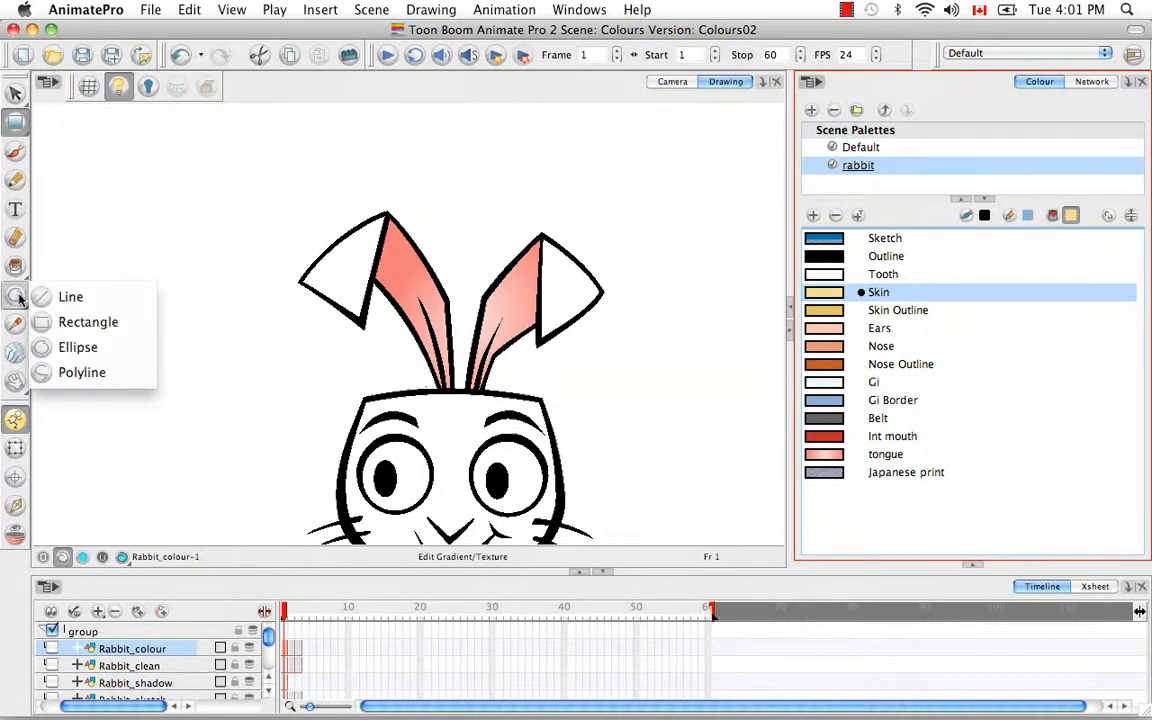
click(54, 348)
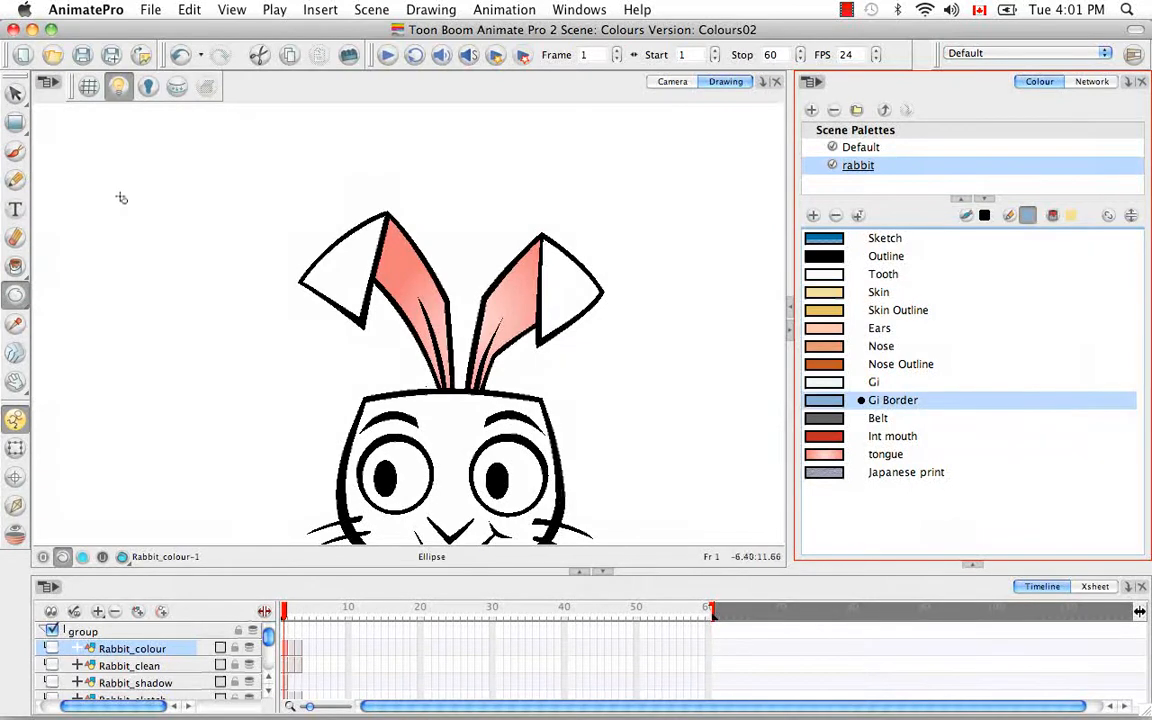
drag(118, 196, 215, 299)
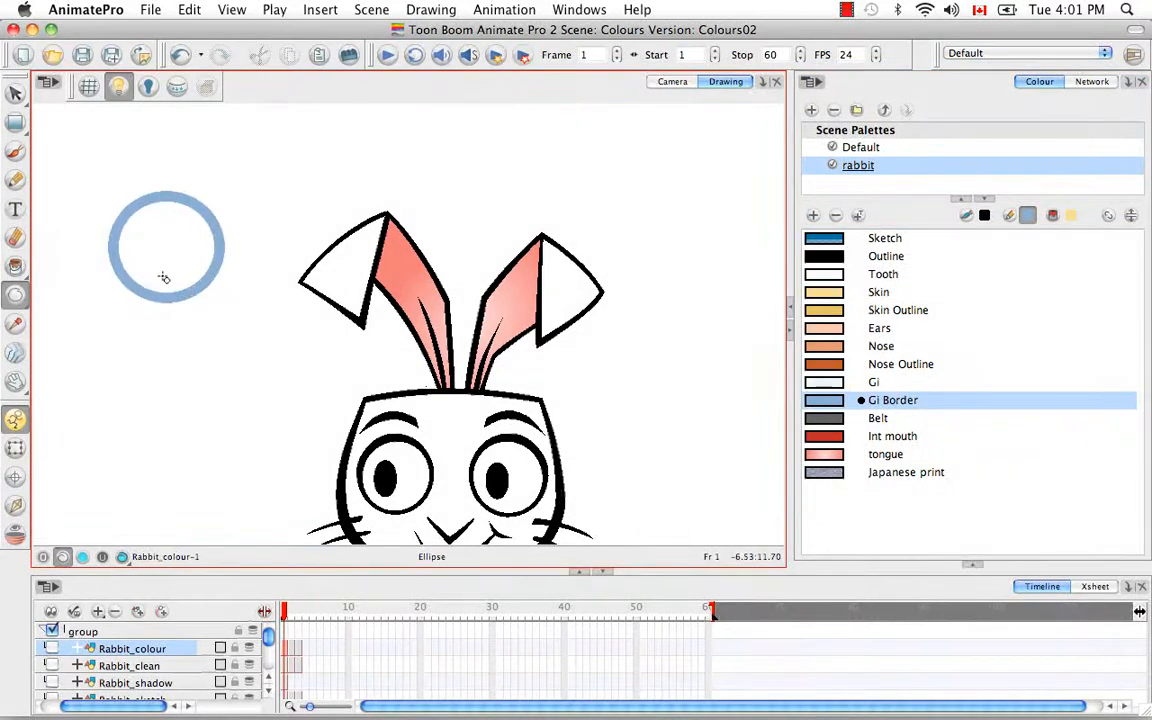
click(15, 266)
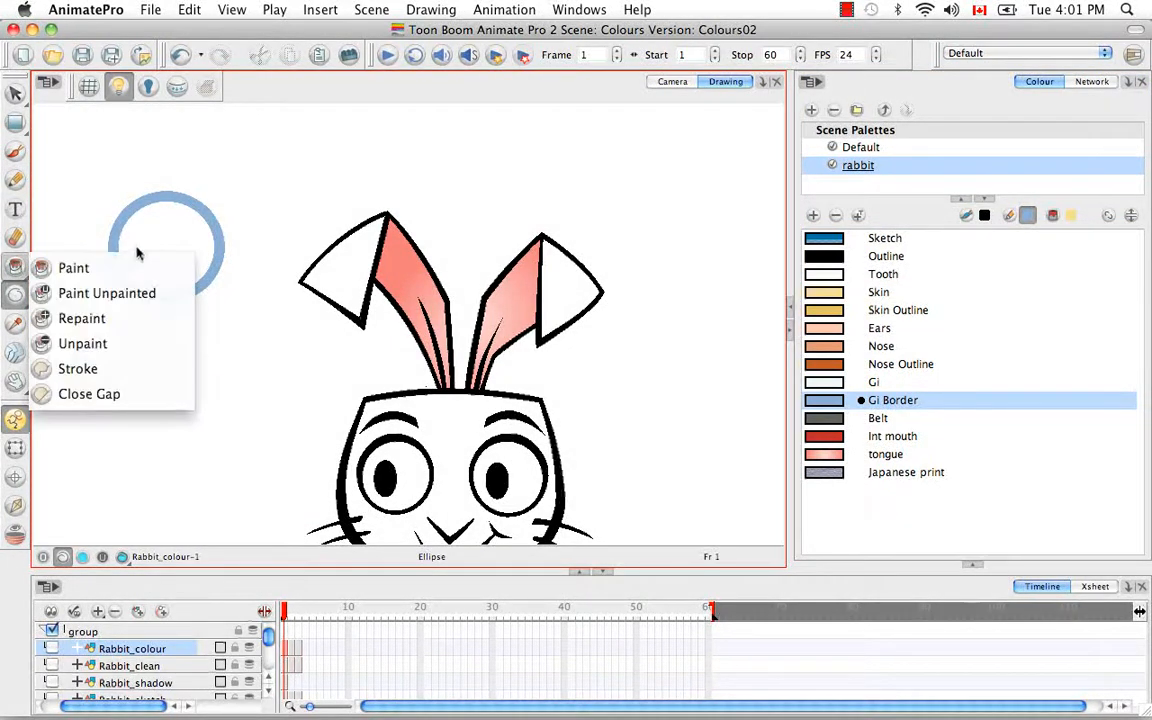
click(60, 266)
click(171, 221)
Brush a simple face with eyes, eyebrows, nose and two long curved whiskers over the filled circle in the Outline colour
click(15, 150)
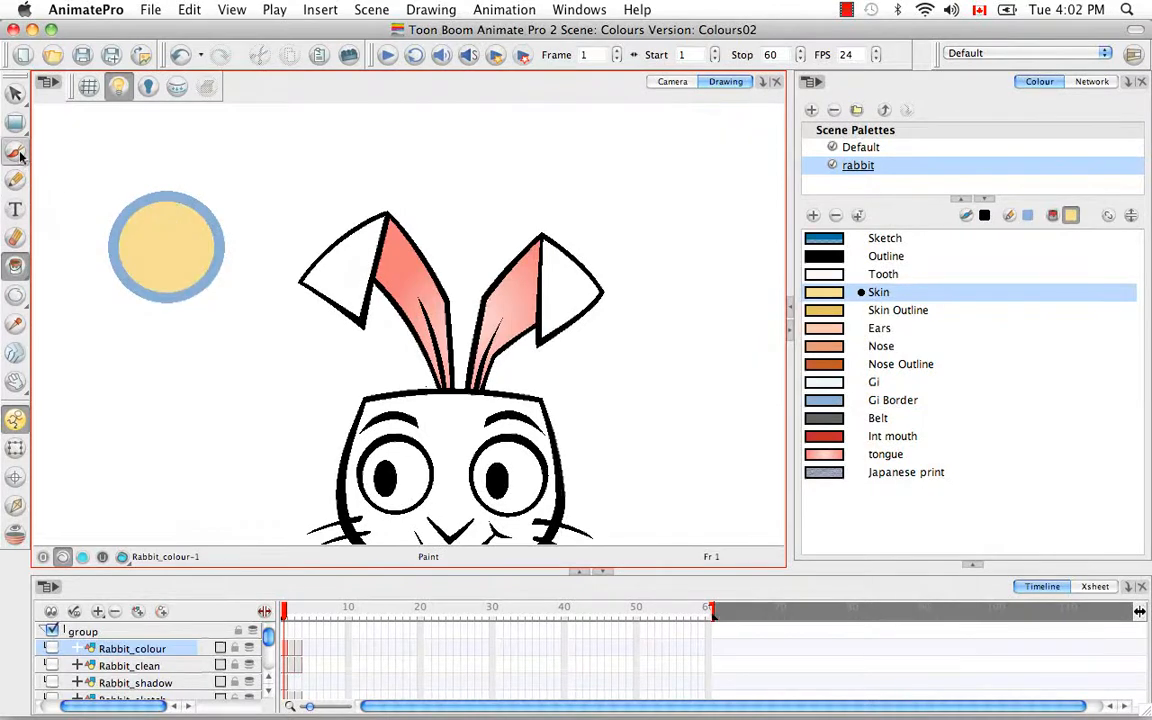
click(885, 256)
drag(156, 259, 78, 296)
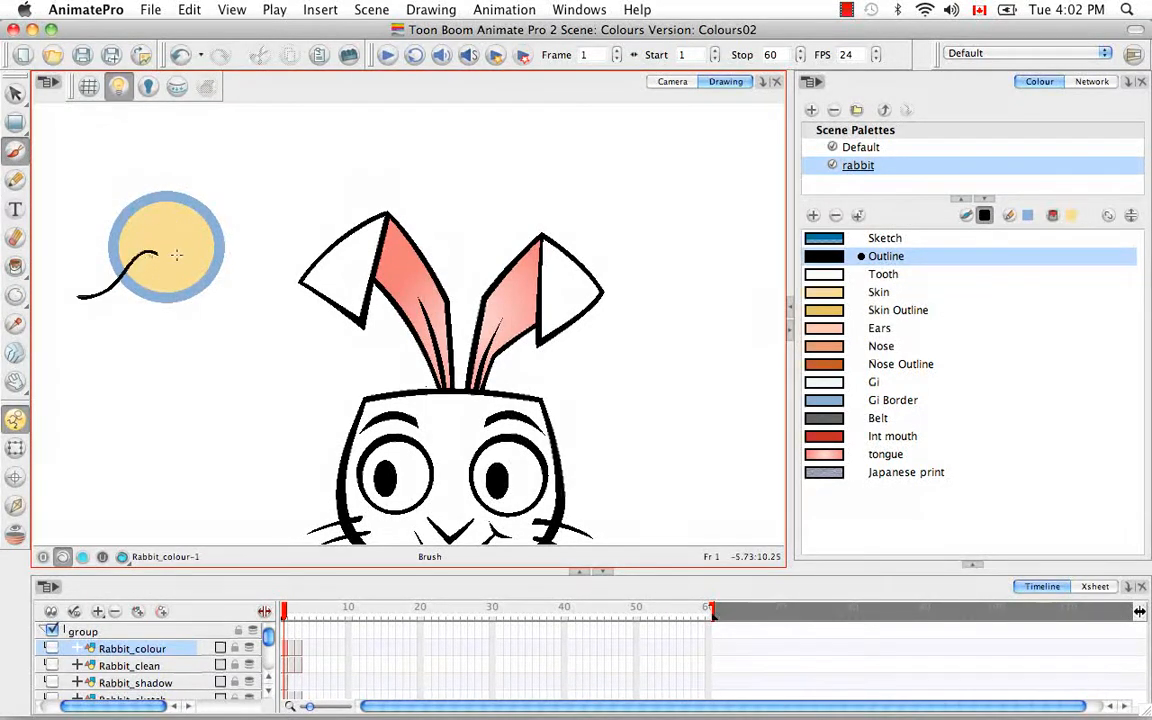
drag(175, 256, 251, 231)
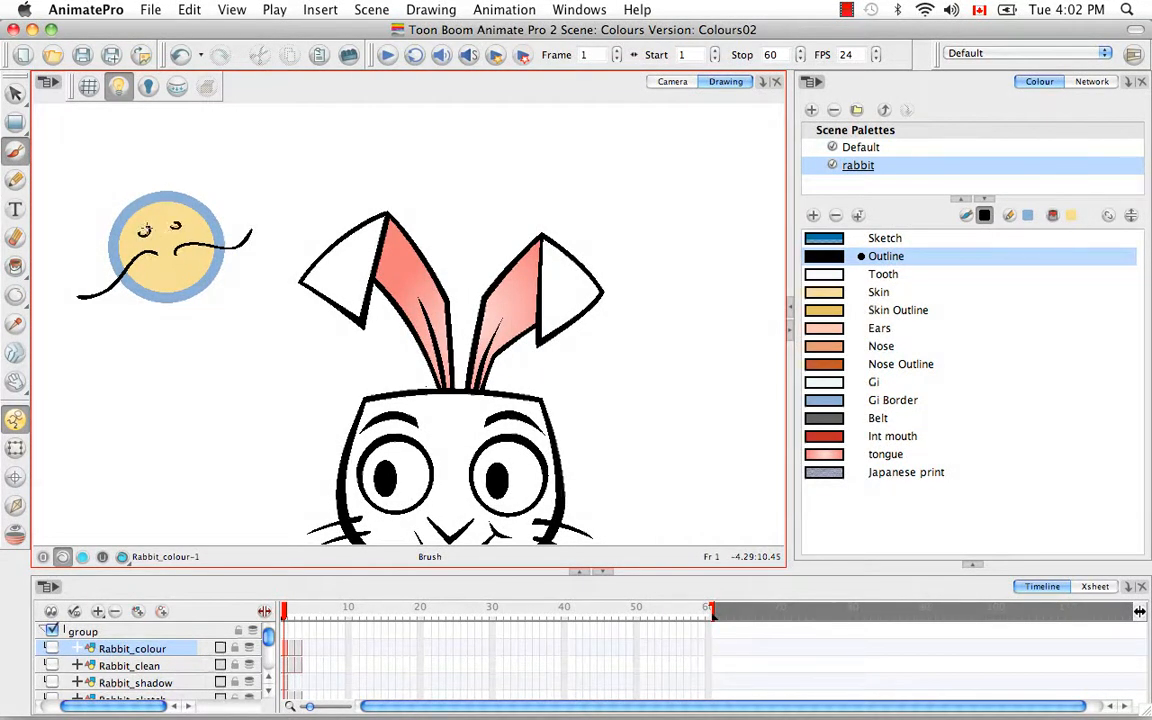
drag(118, 222, 152, 206)
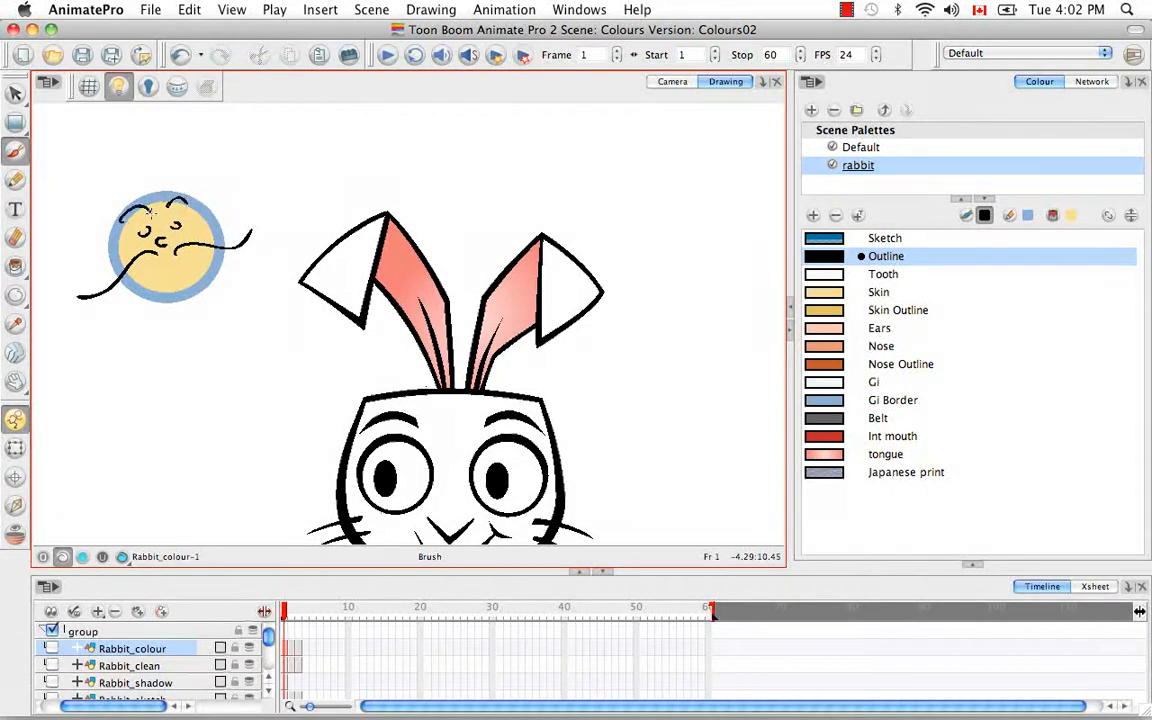